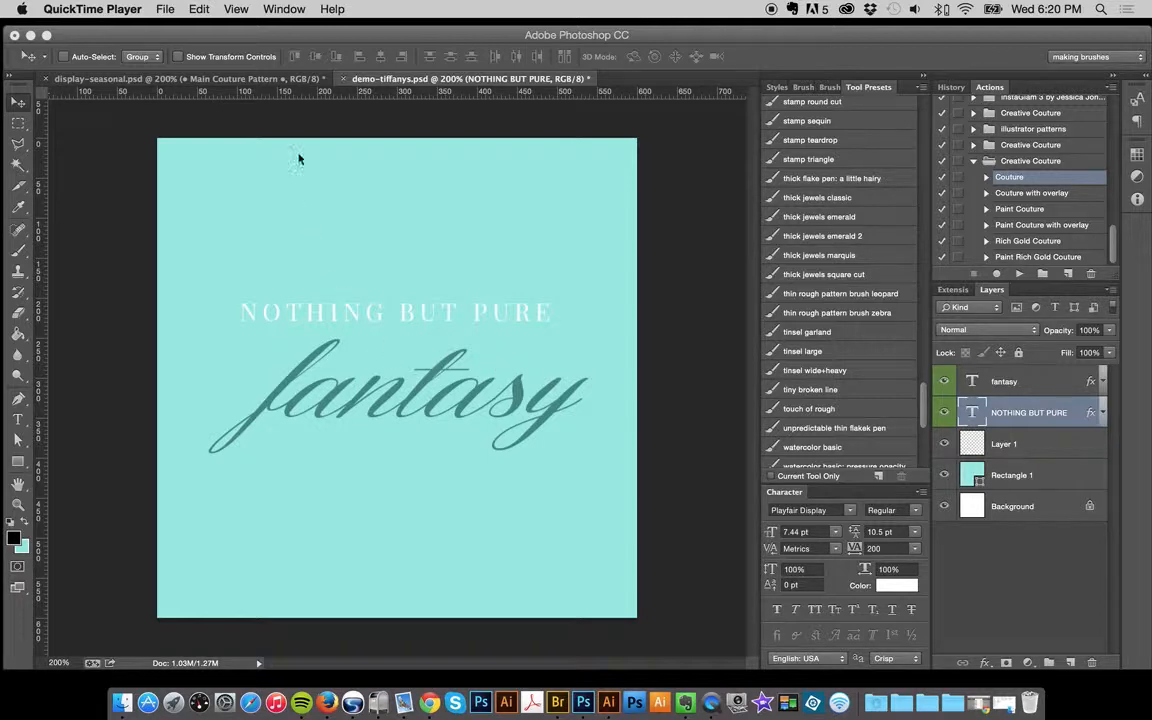
# - Compare the finished teal "fantasy" design in display-seasonal.psd with the plain version in demo-tiffanys.psd
pyautogui.click(295, 87)
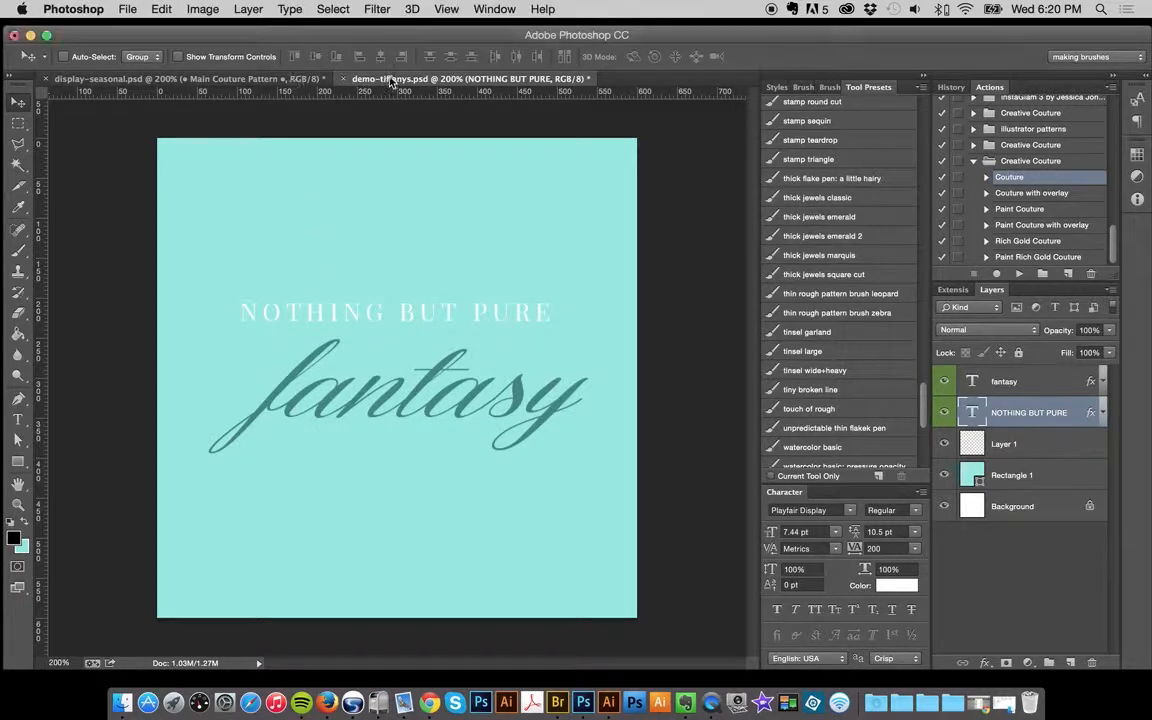
pyautogui.click(295, 80)
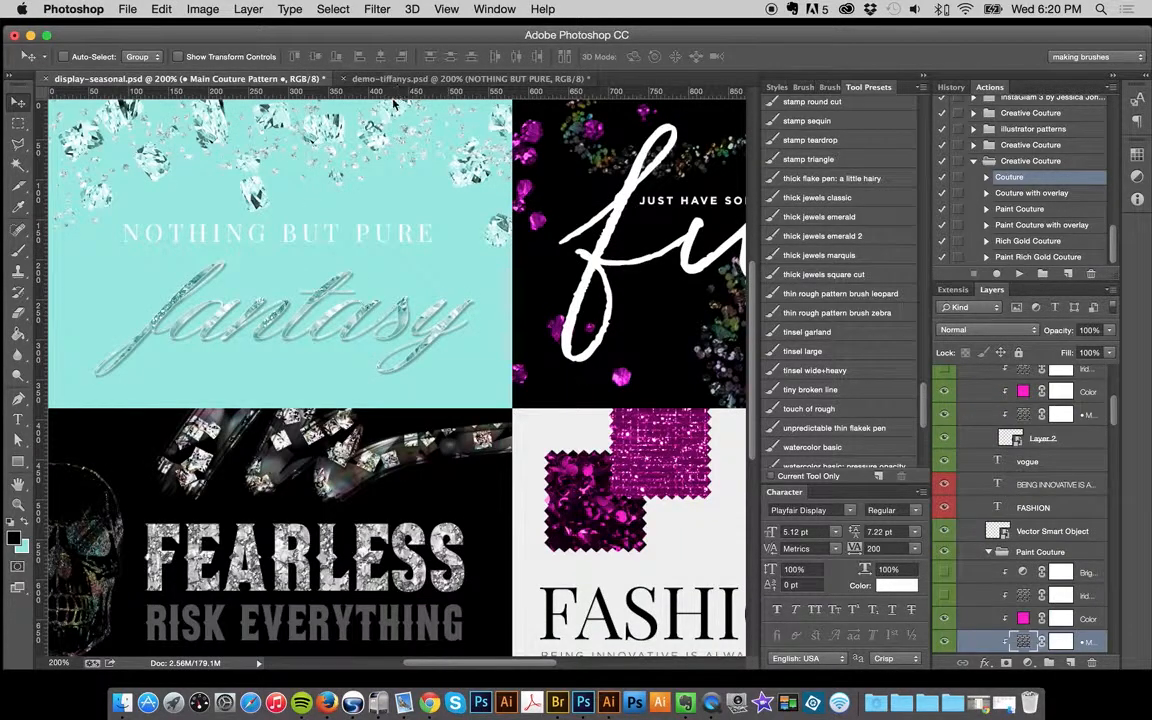
pyautogui.scroll(3, 700, 310)
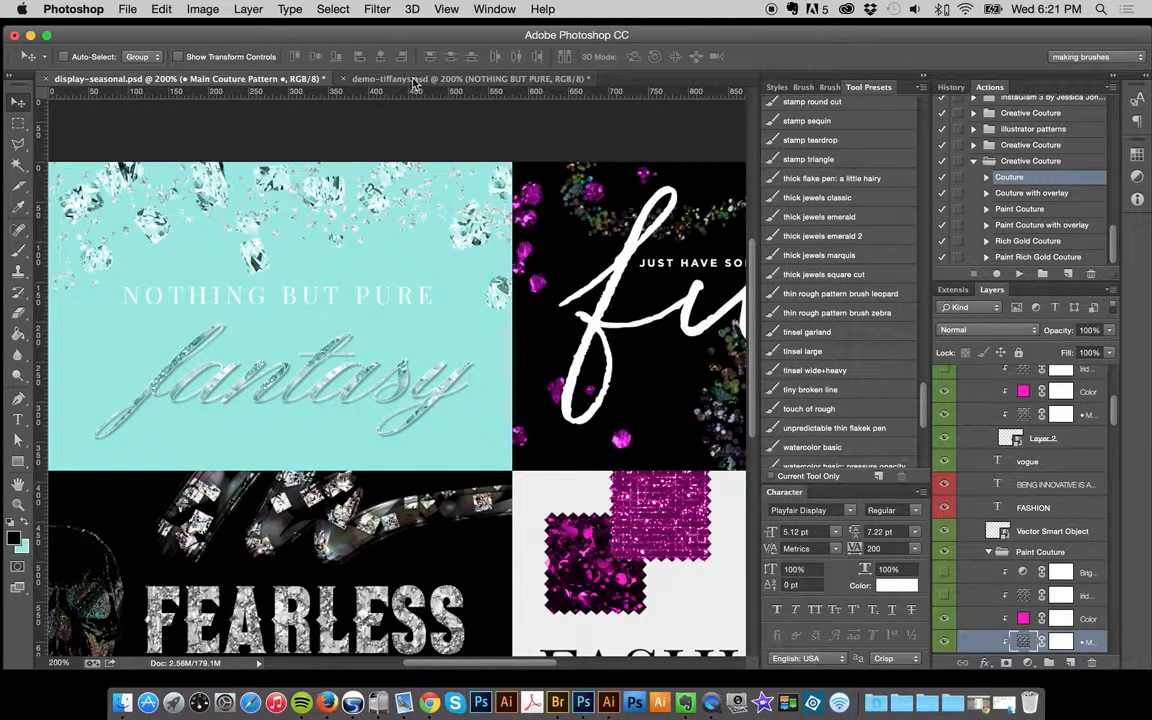
pyautogui.click(415, 80)
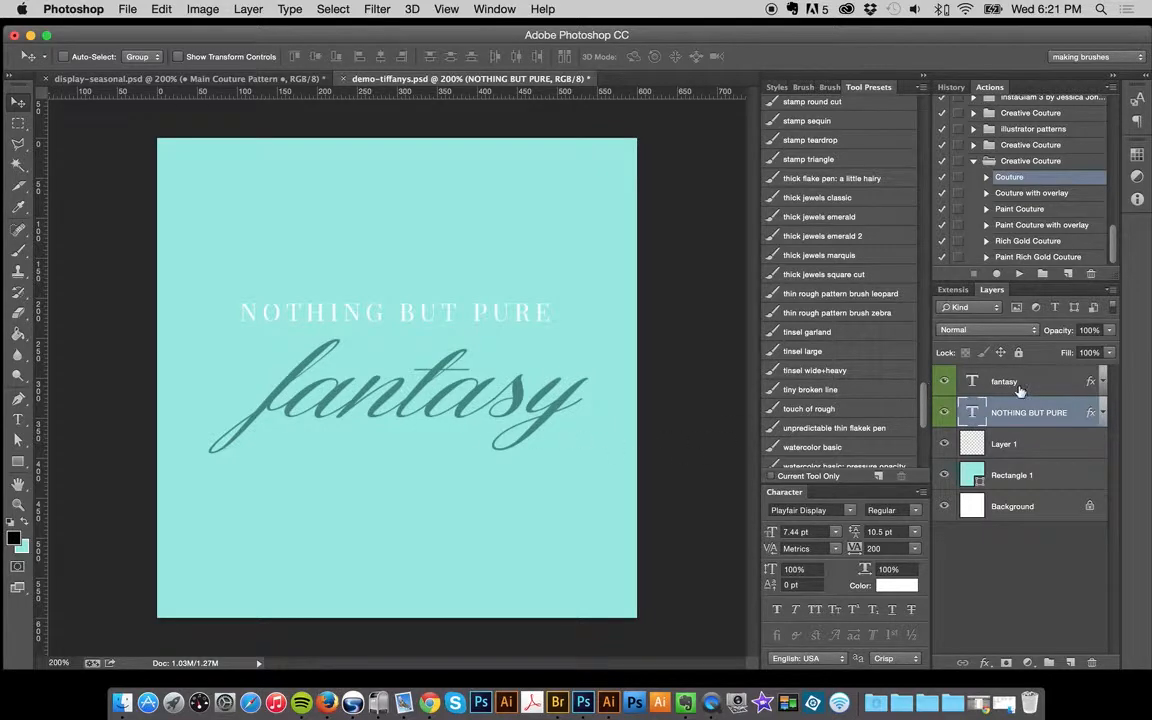
pyautogui.click(280, 79)
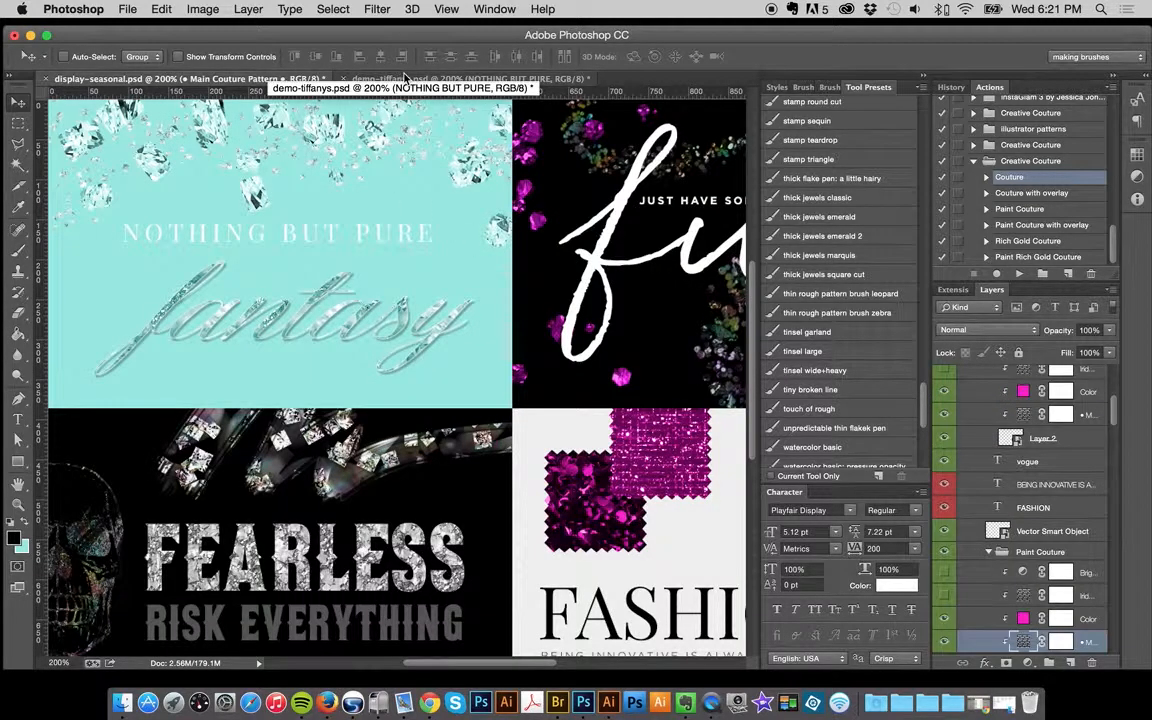
pyautogui.click(412, 80)
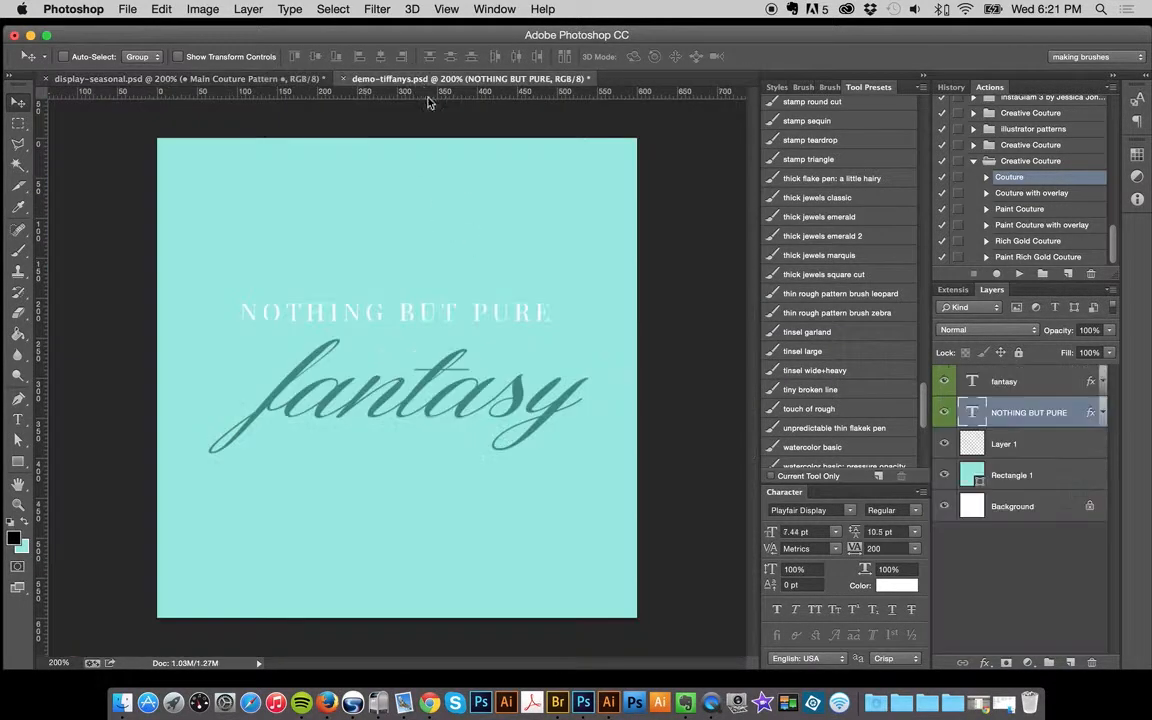
pyautogui.click(288, 80)
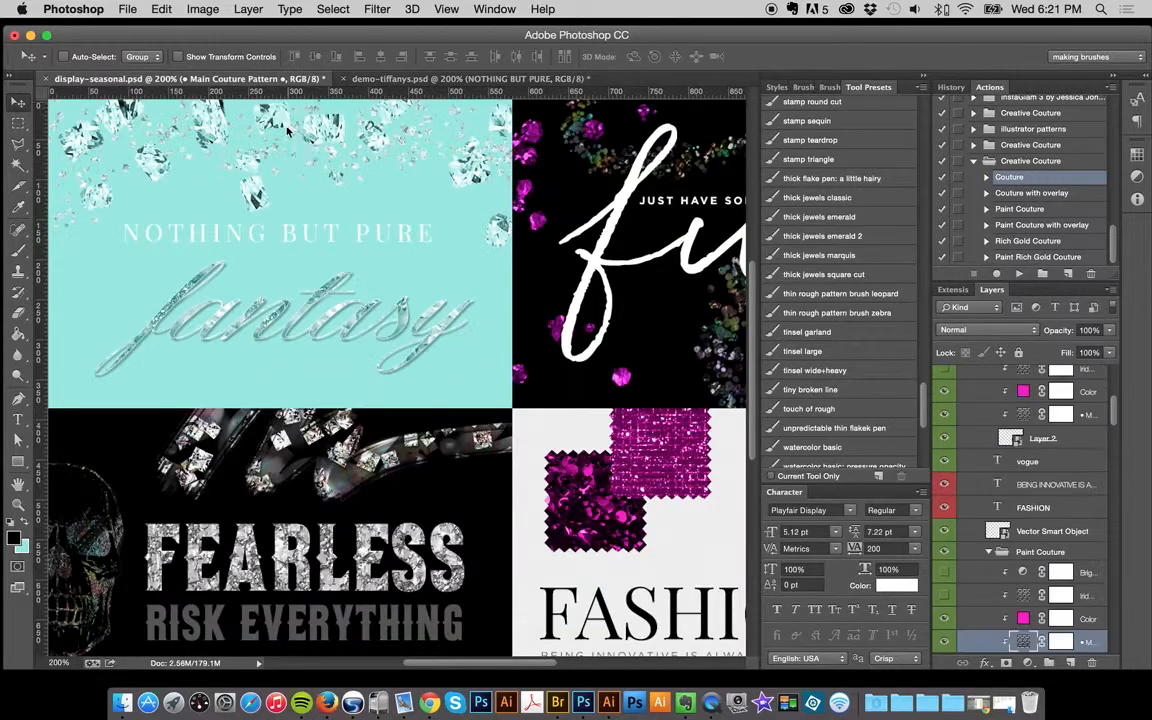
# - Run the Couture action on the "fantasy" text layer in demo-tiffanys.psd and expand the resulting Couture group
pyautogui.click(412, 80)
pyautogui.click(1024, 386)
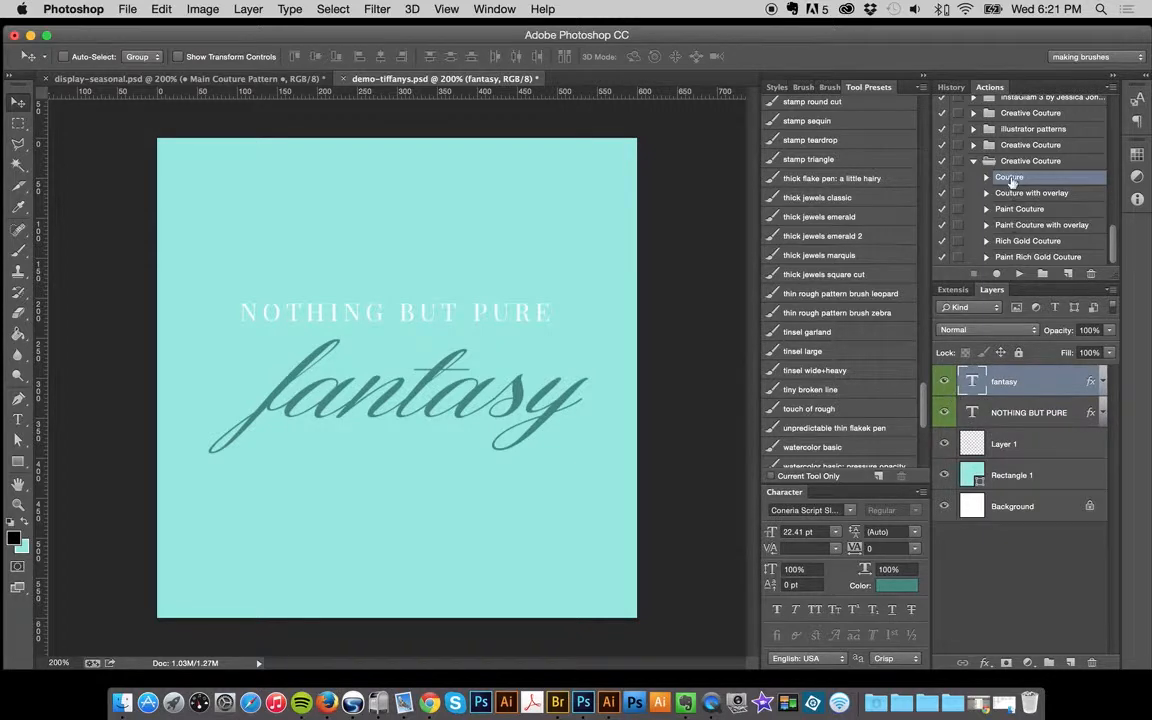
pyautogui.click(1019, 273)
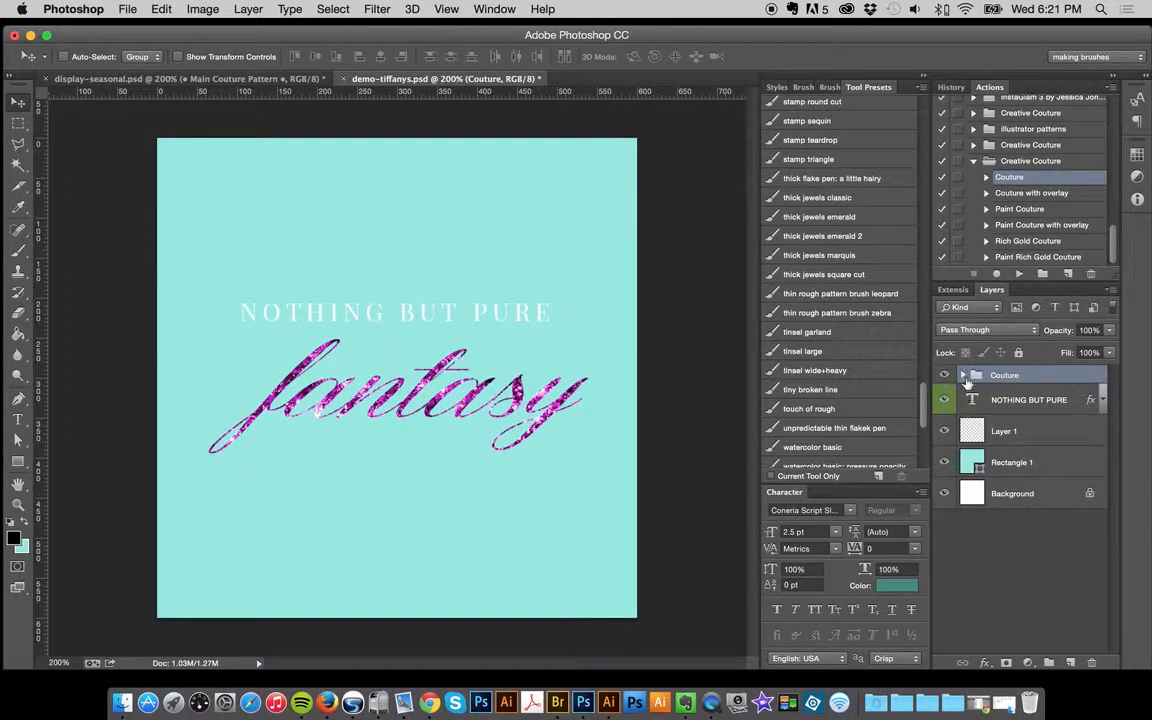
pyautogui.click(963, 375)
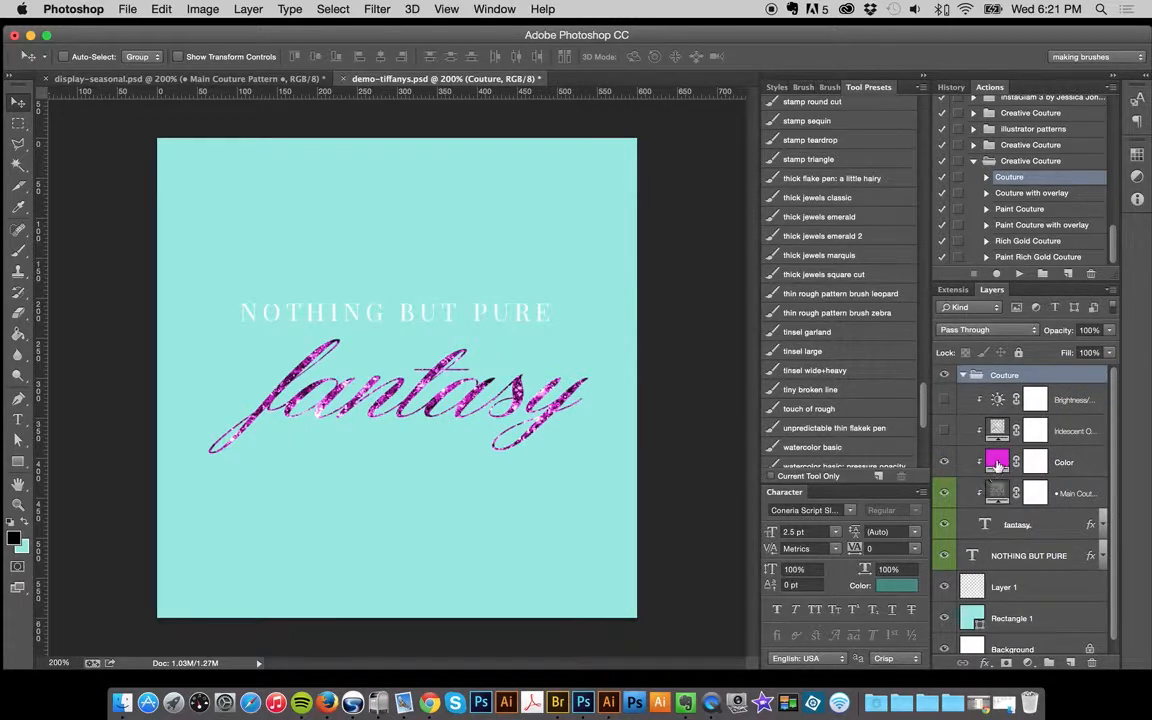
# - Recolor the Couture group's Color fill layer by sampling the teal background and darkening it to #589893
pyautogui.doubleClick(995, 462)
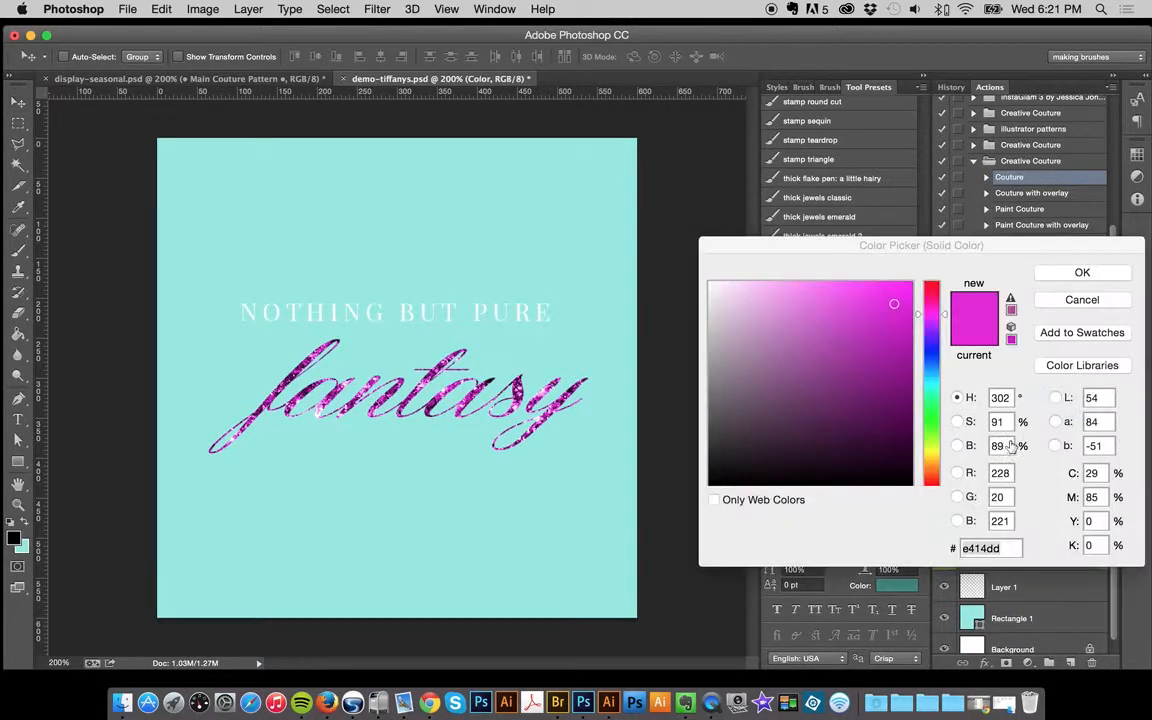
pyautogui.click(527, 296)
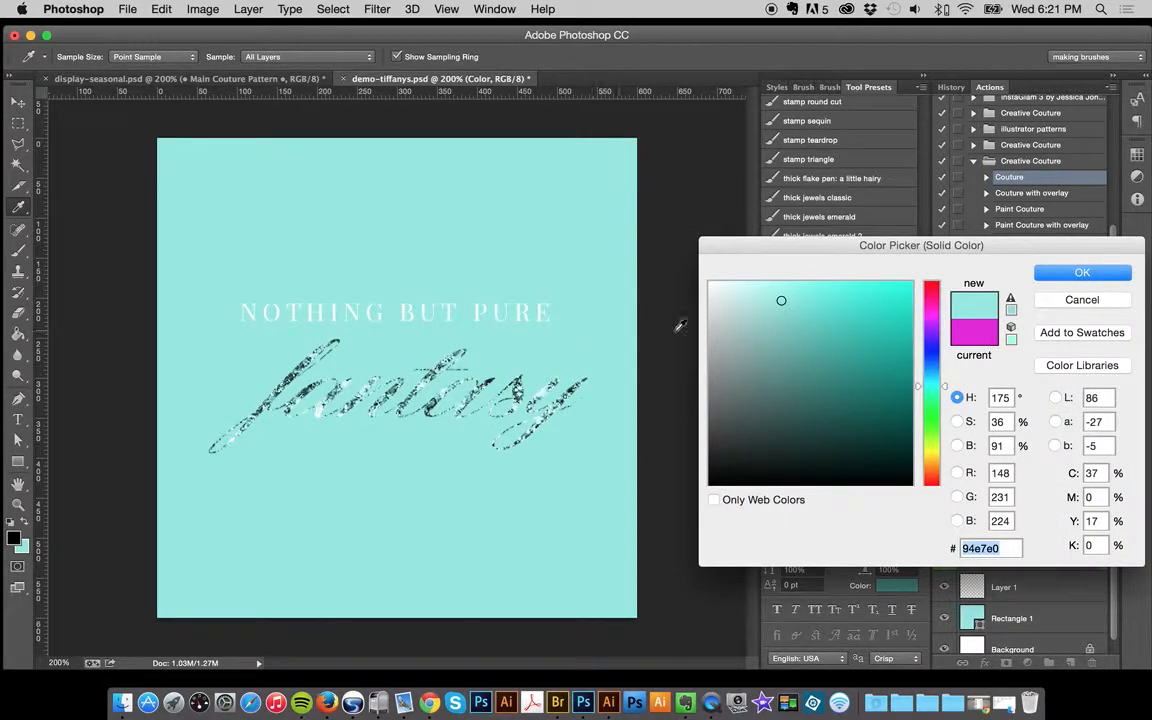
pyautogui.click(785, 347)
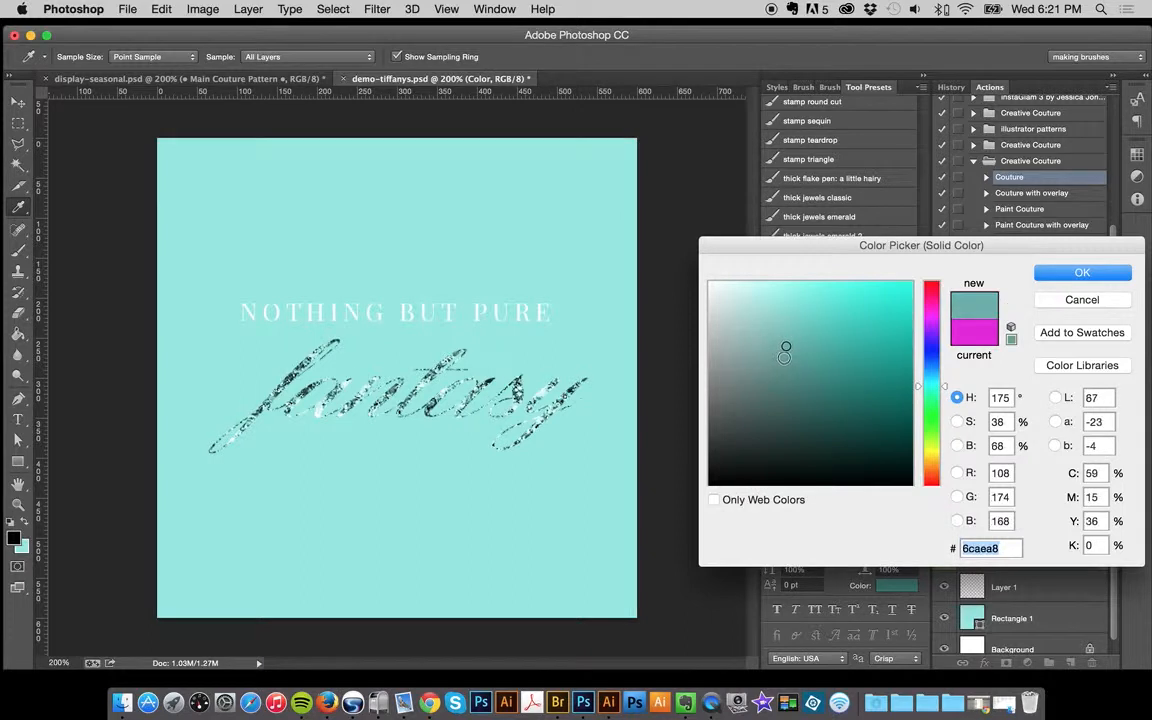
pyautogui.click(789, 362)
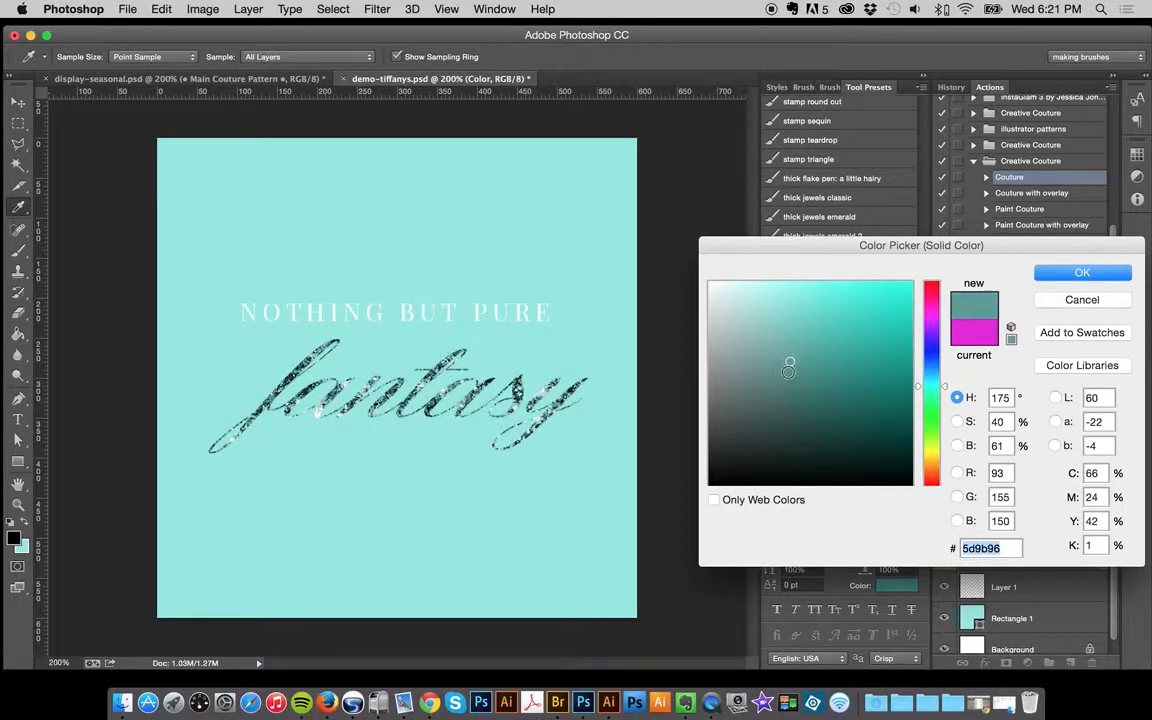
pyautogui.click(786, 362)
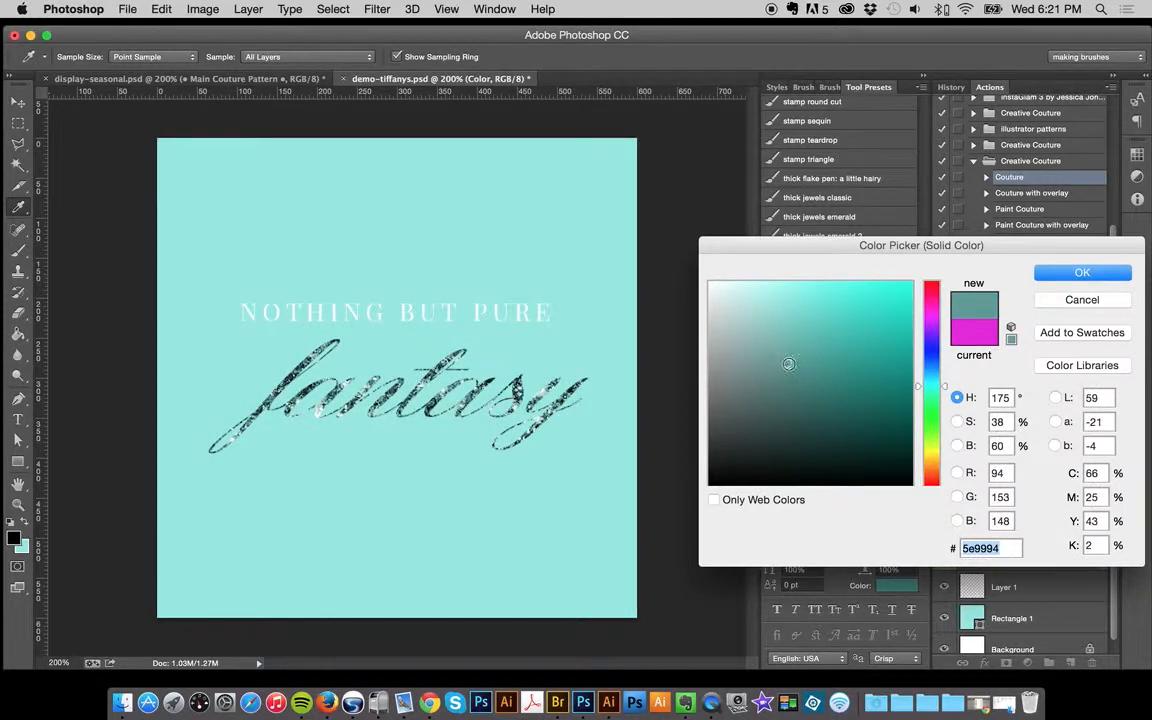
pyautogui.click(795, 363)
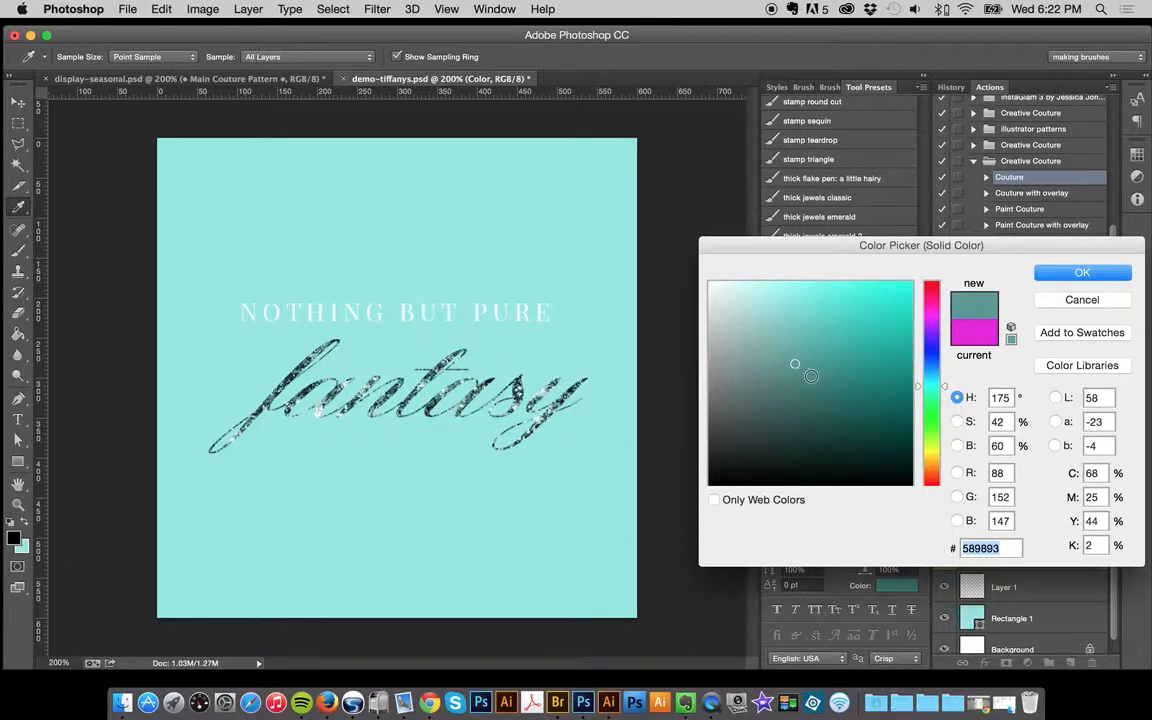
pyautogui.click(1063, 281)
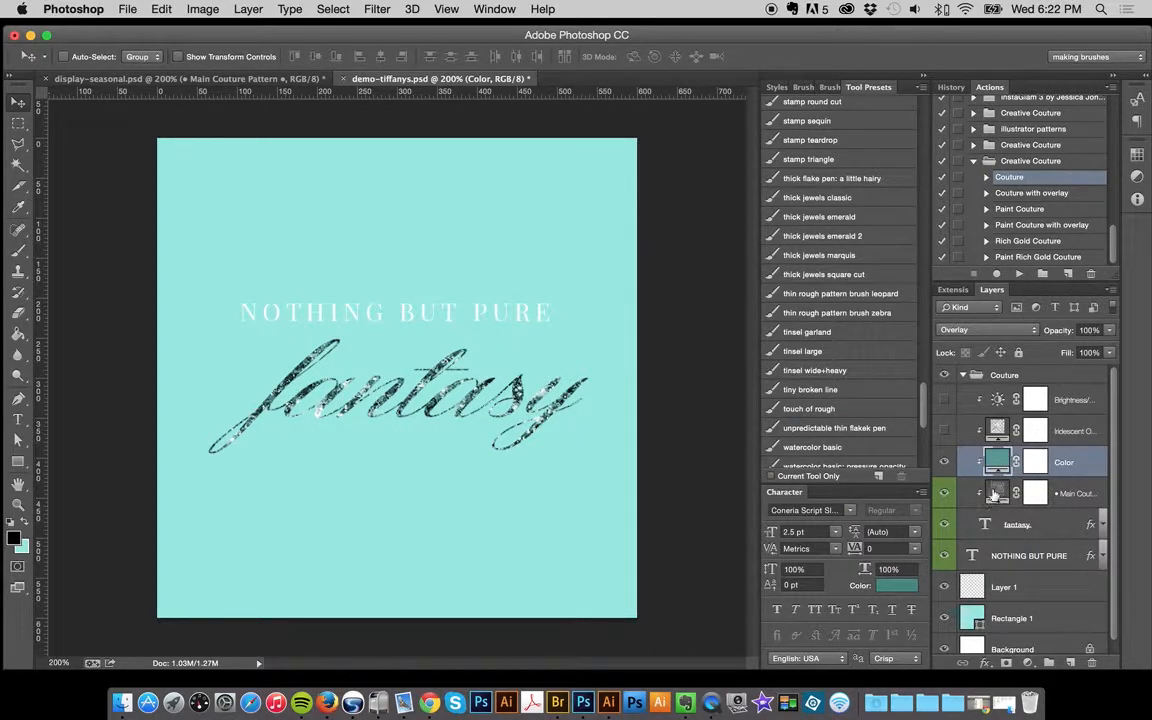
# - Change the pattern of the Main Couture Pattern fill layer to pavé 11, trying pavé 12 for comparison
pyautogui.doubleClick(995, 494)
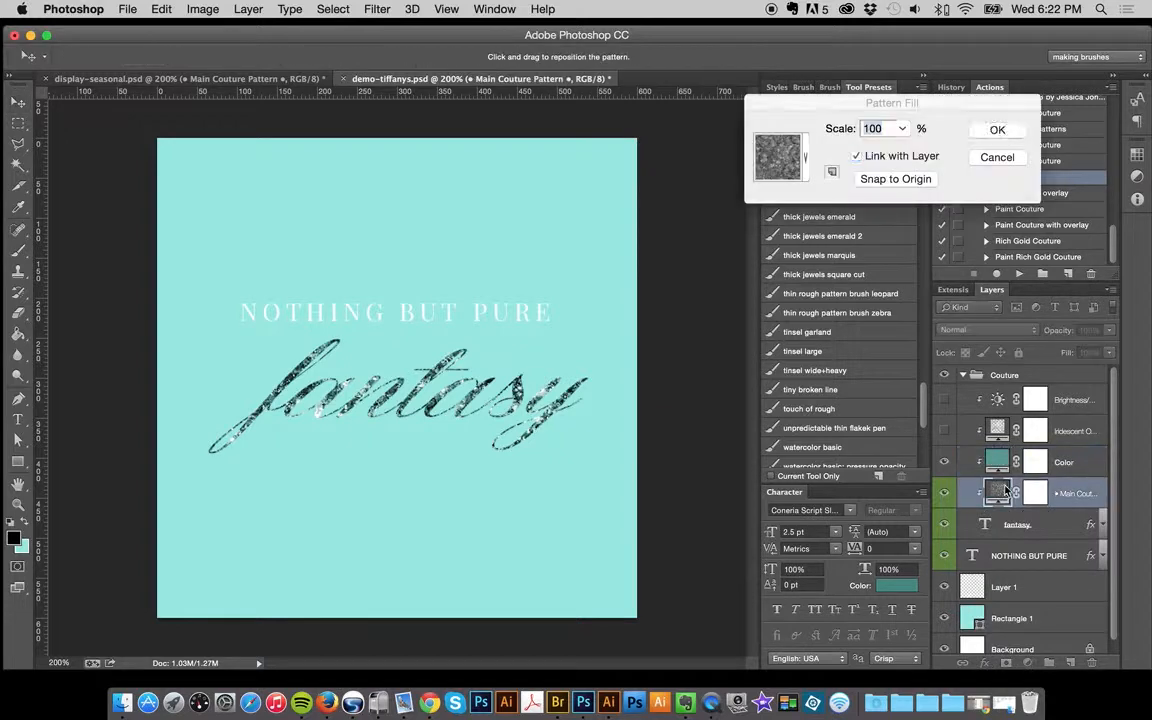
pyautogui.click(785, 172)
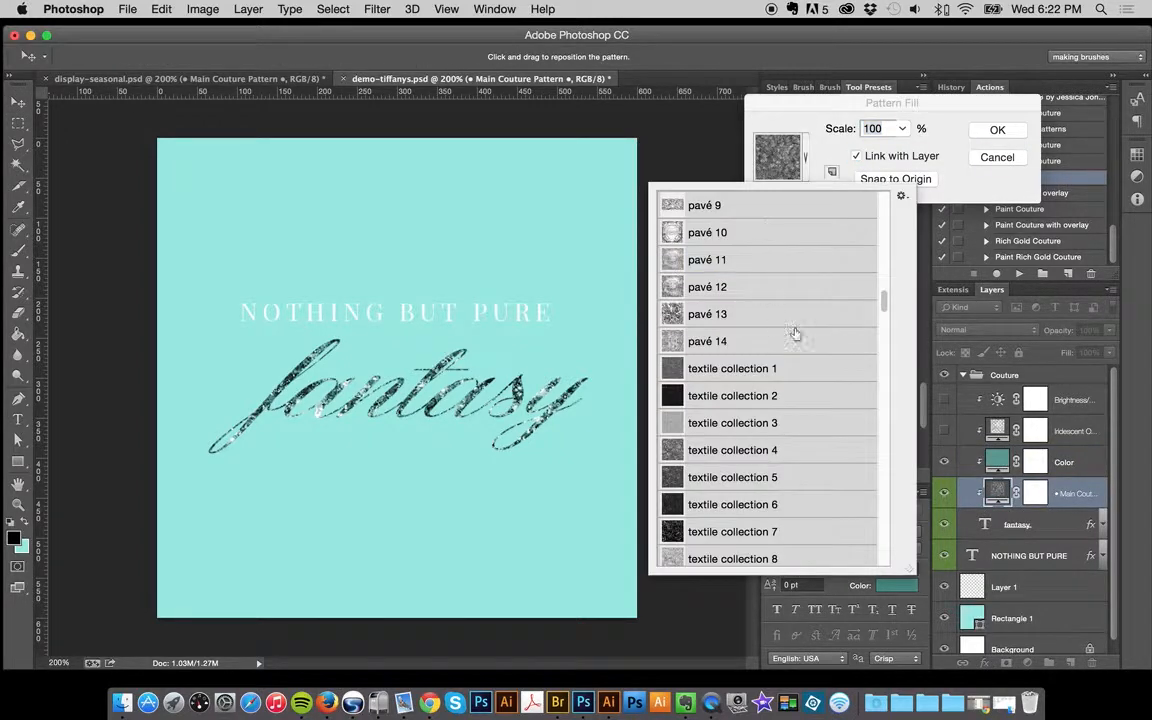
pyautogui.click(752, 262)
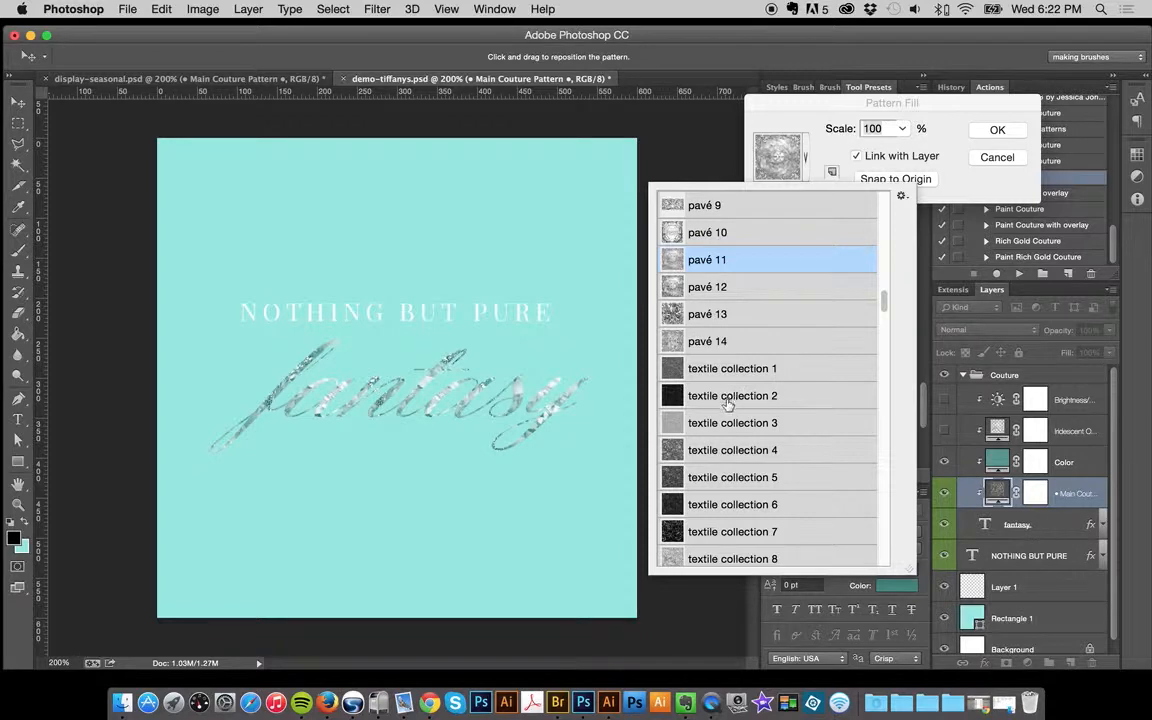
pyautogui.click(720, 287)
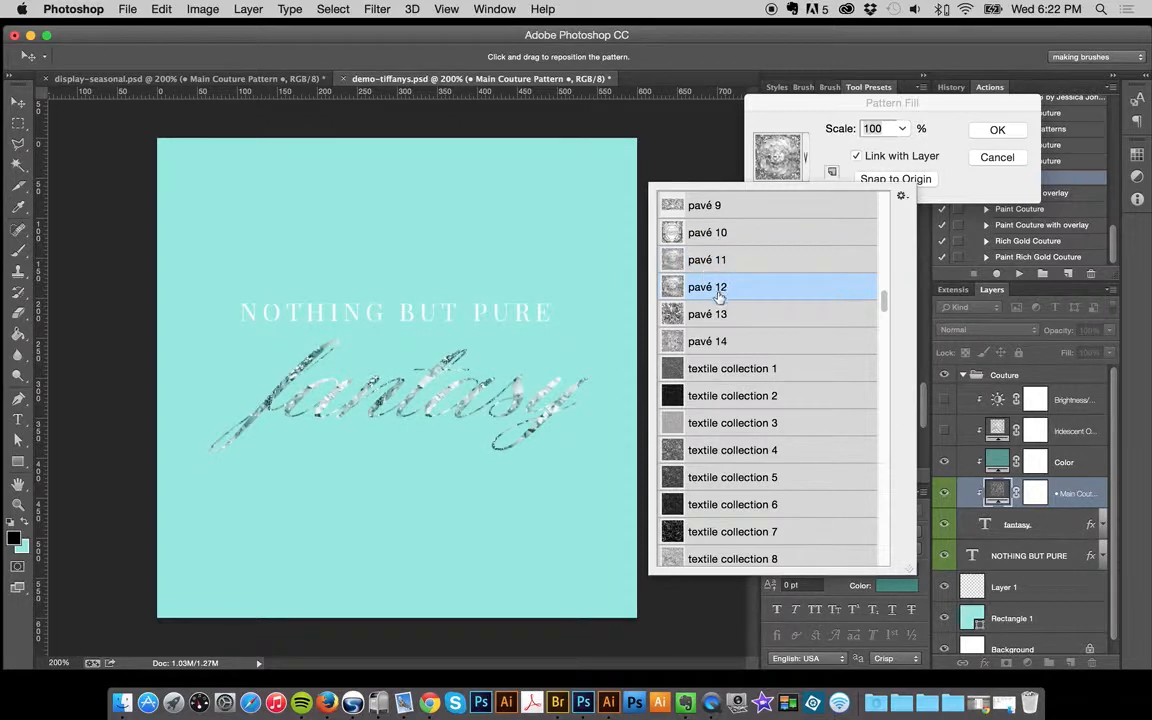
pyautogui.click(721, 264)
# - Reposition the pavé pattern inside the "fantasy" lettering down and to the right, keeping the scale at 100%, and apply the pattern fill
pyautogui.click(382, 372)
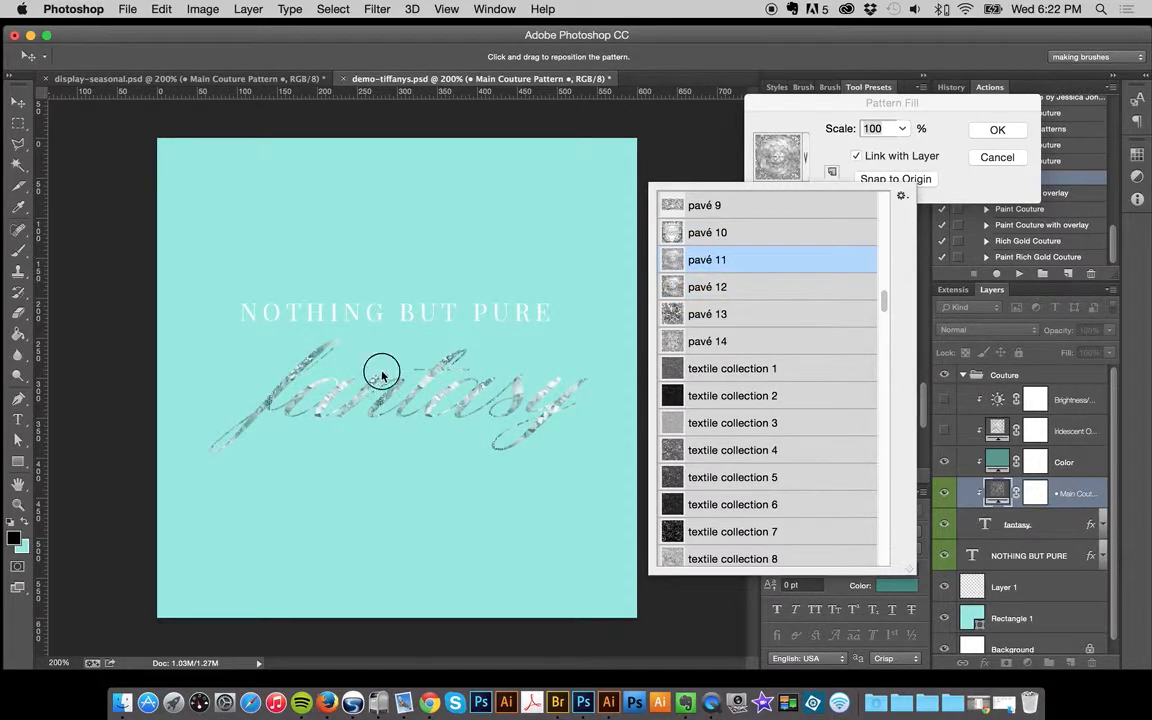
pyautogui.moveTo(382, 372); pyautogui.dragTo(440, 418)
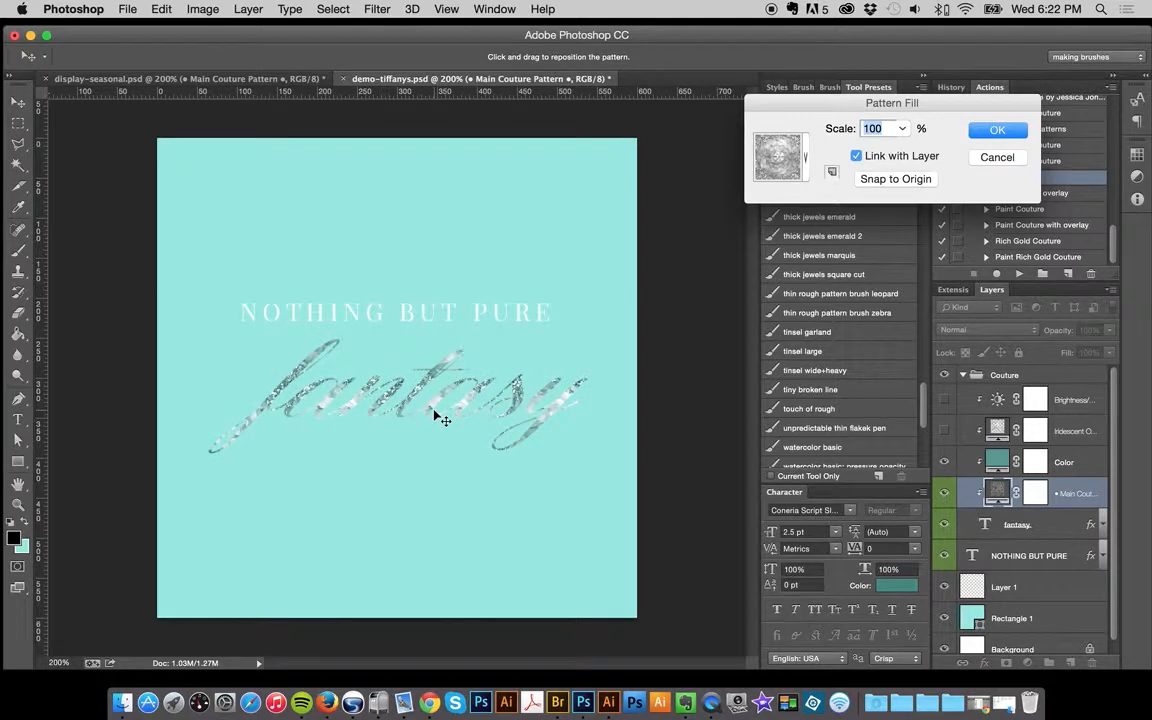
pyautogui.click(386, 363)
pyautogui.moveTo(390, 368)
pyautogui.mouseDown()
pyautogui.moveTo(411, 411)
pyautogui.moveTo(424, 365)
pyautogui.moveTo(381, 414)
pyautogui.moveTo(399, 404)
pyautogui.moveTo(368, 404)
pyautogui.moveTo(411, 392)
pyautogui.moveTo(386, 406)
pyautogui.moveTo(386, 391)
pyautogui.moveTo(360, 411)
pyautogui.moveTo(328, 470)
pyautogui.moveTo(388, 402)
pyautogui.moveTo(384, 388)
pyautogui.moveTo(400, 388)
pyautogui.mouseUp()
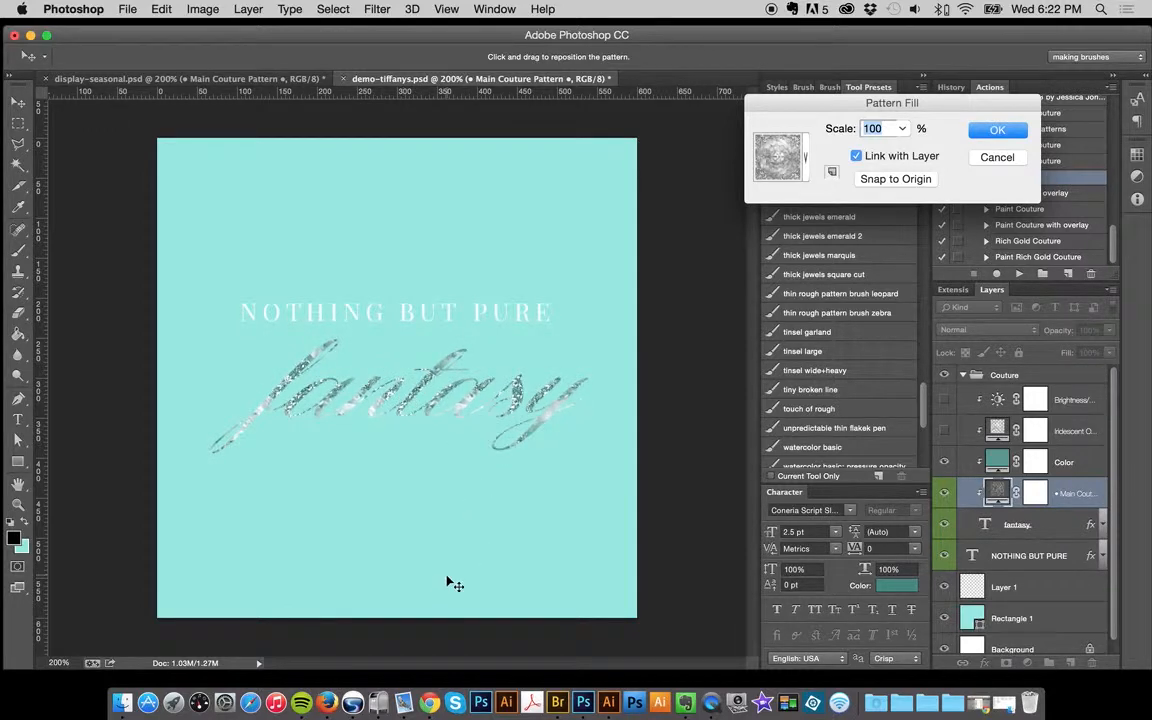
pyautogui.click(997, 136)
# - Refine the Color fill layer over the "fantasy" lettering to teal #51958f, trying lighter and darker shades first
pyautogui.doubleClick(997, 461)
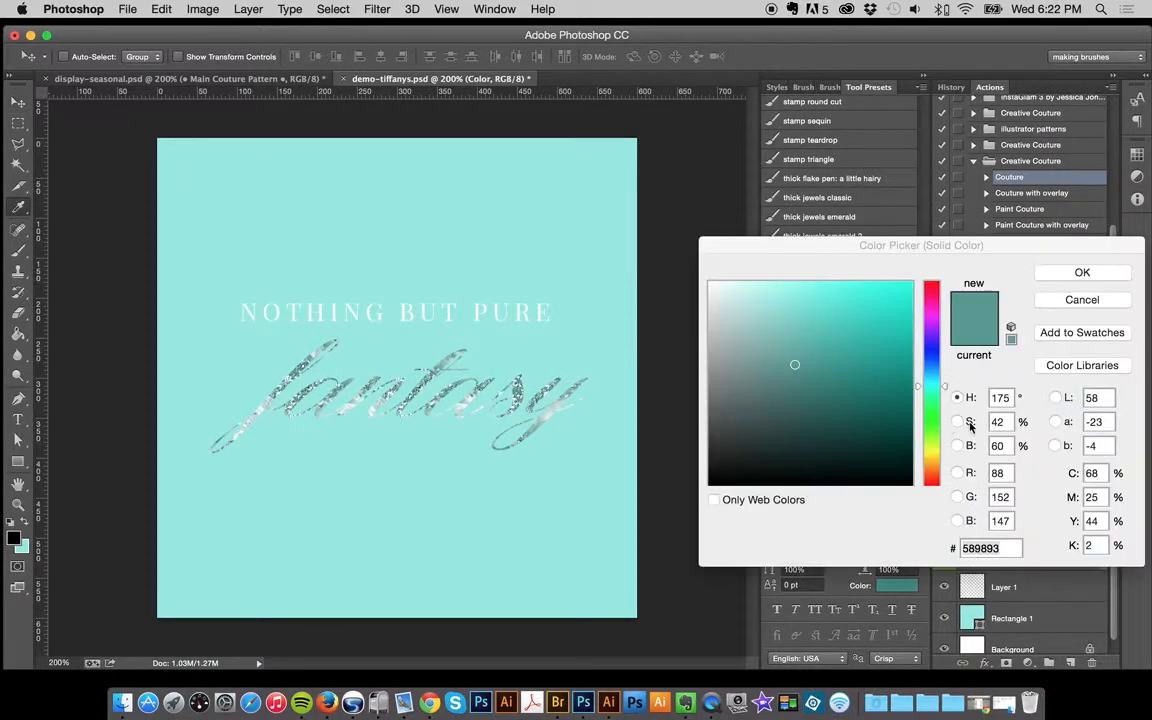
pyautogui.click(628, 352)
pyautogui.click(782, 365)
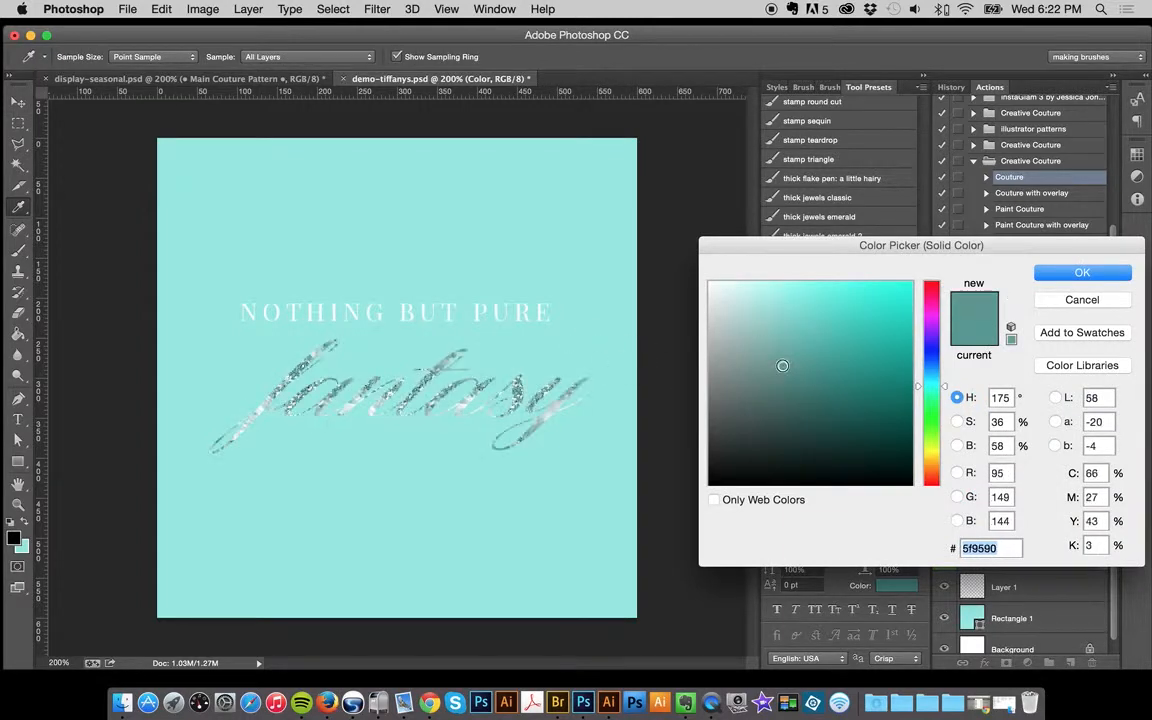
pyautogui.click(774, 353)
pyautogui.moveTo(778, 351)
pyautogui.mouseDown()
pyautogui.moveTo(766, 345)
pyautogui.moveTo(895, 438)
pyautogui.mouseUp()
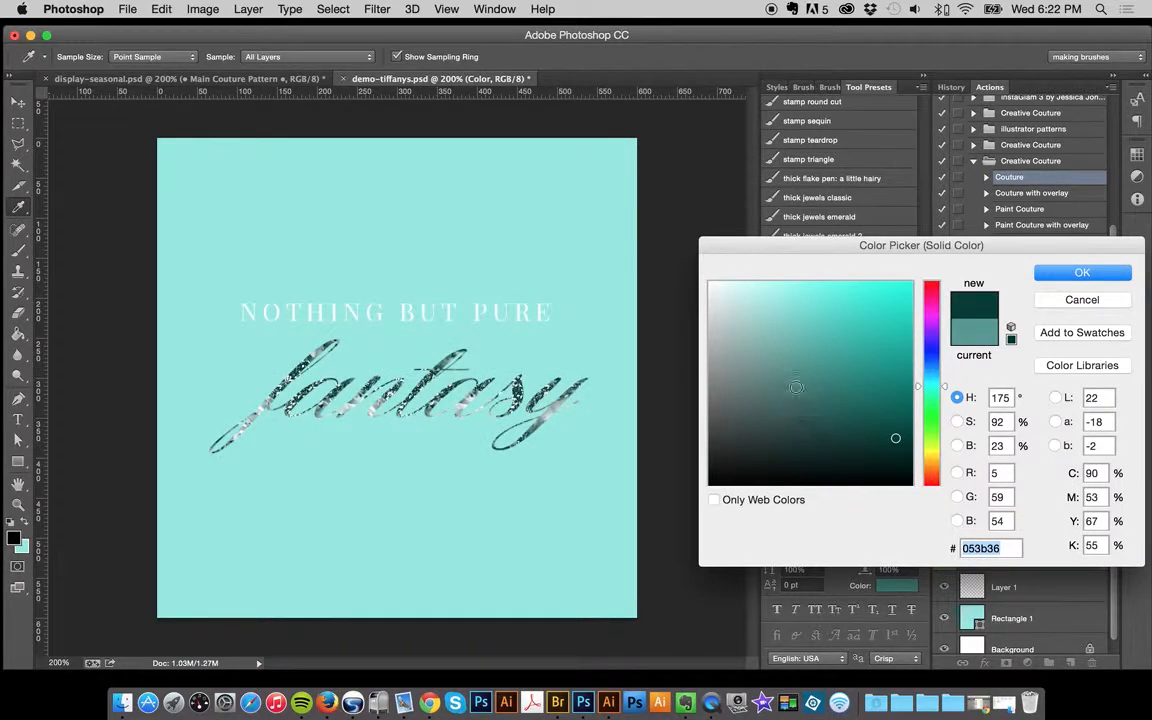
pyautogui.click(797, 366)
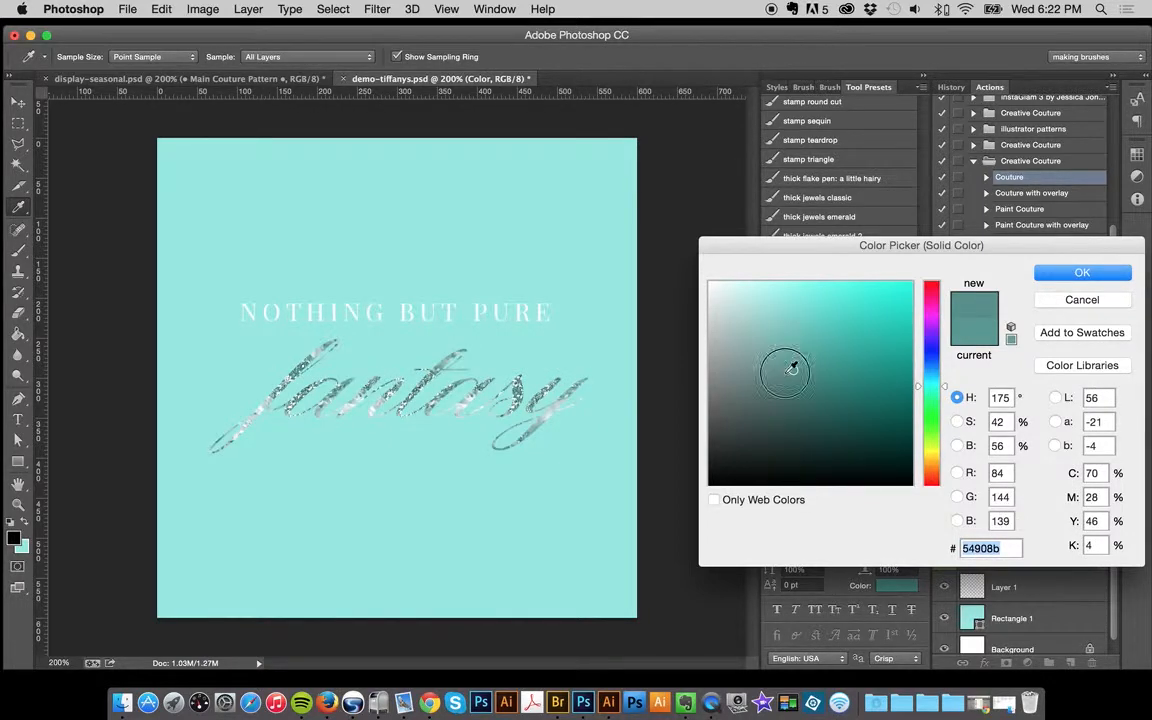
pyautogui.click(801, 367)
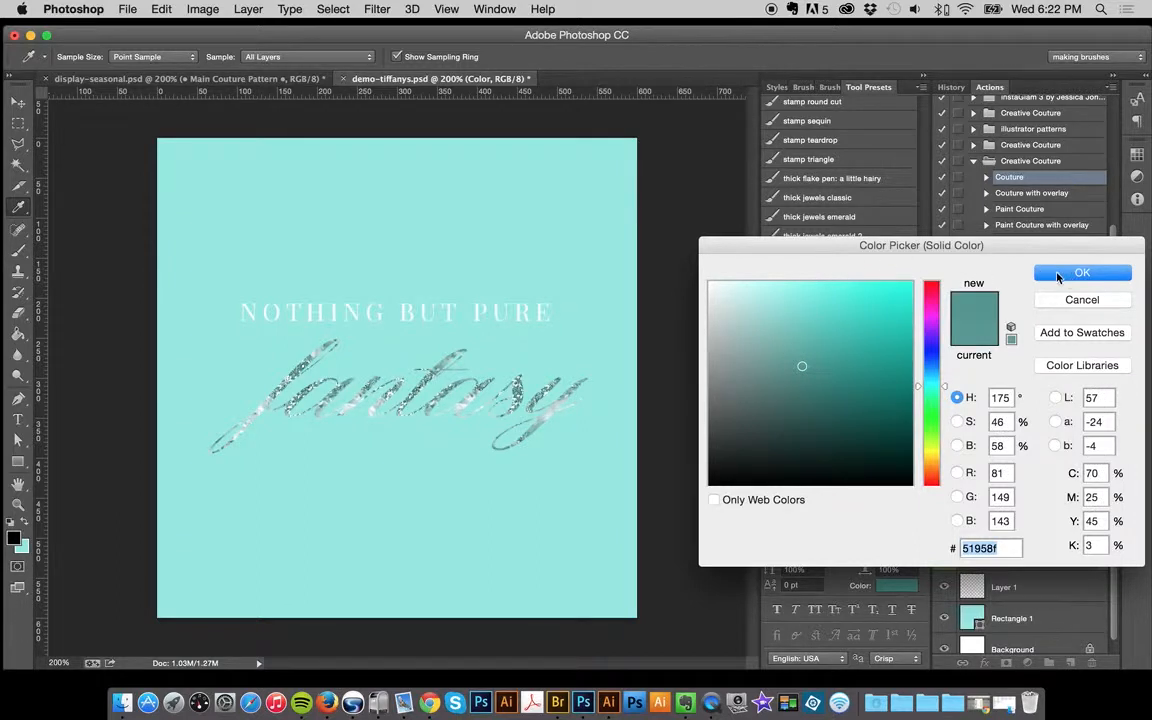
pyautogui.click(1057, 277)
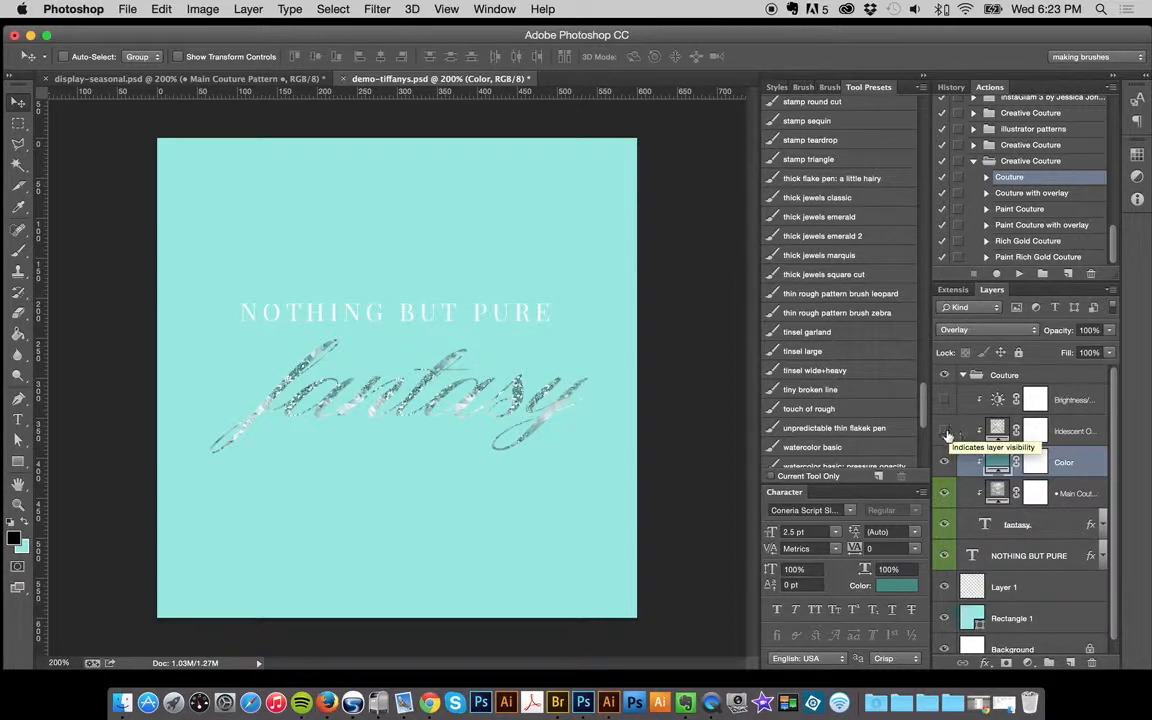
# - Turn on the "fantasy" text layer's Inner Glow and Drop Shadow effects and compare the result with the design in display-seasonal.psd
pyautogui.click(1068, 493)
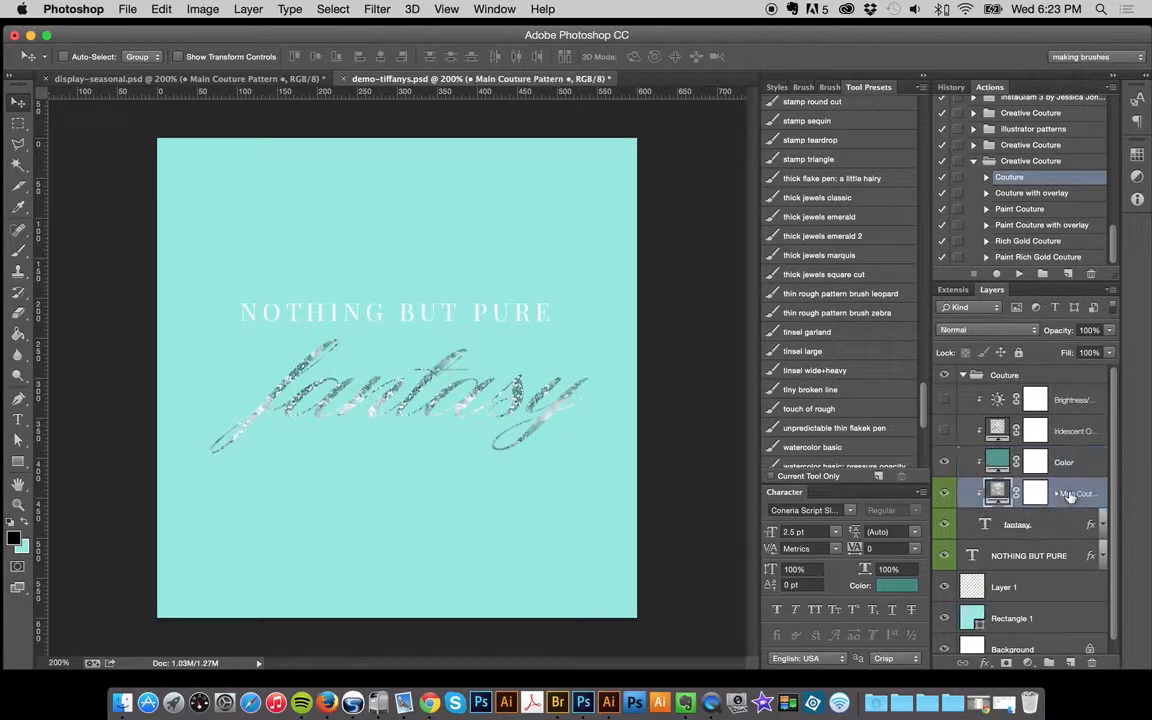
pyautogui.click(1101, 524)
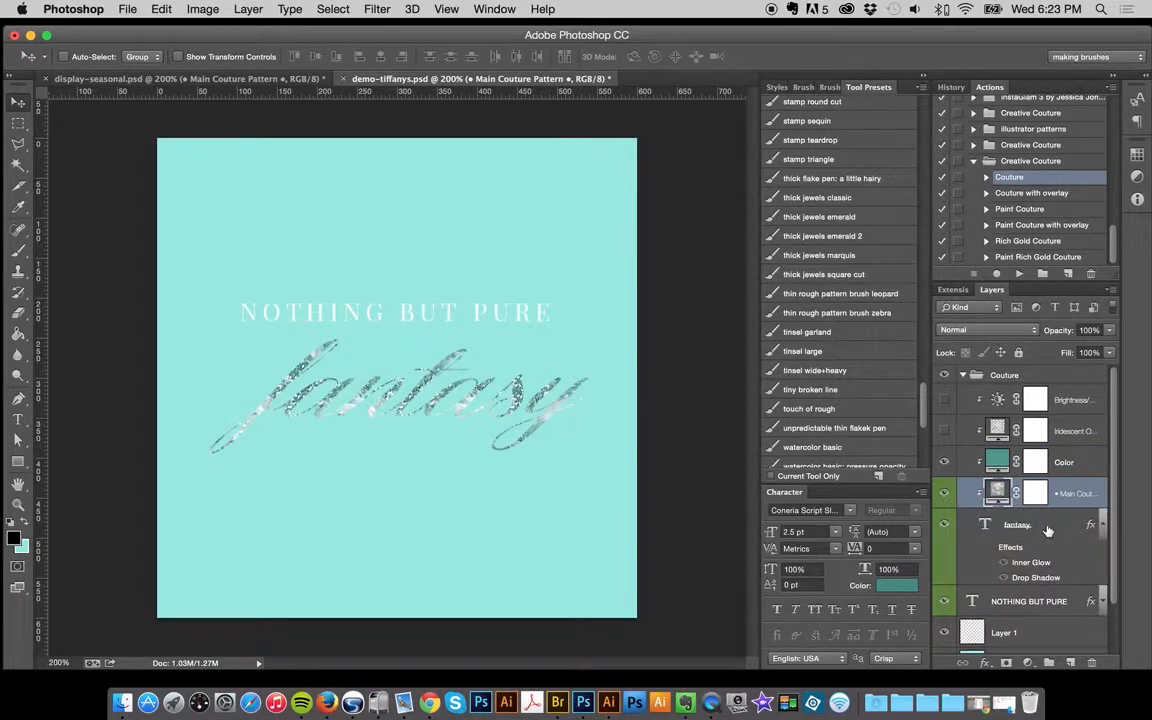
pyautogui.click(1012, 549)
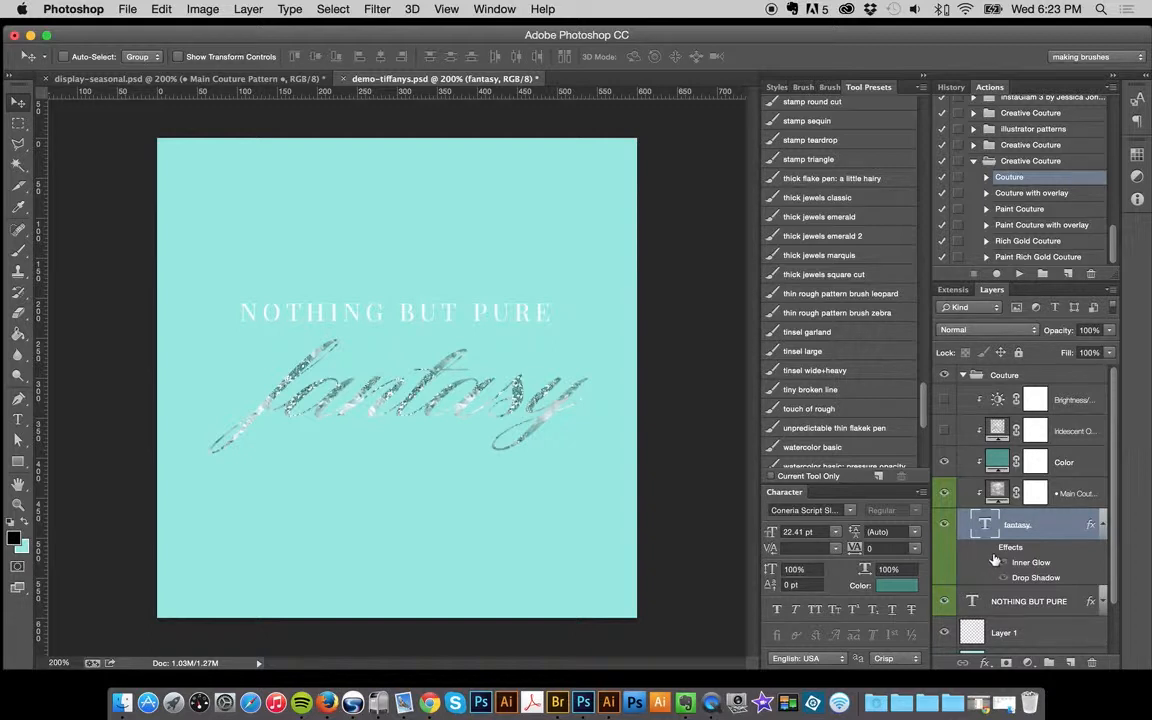
pyautogui.click(1004, 563)
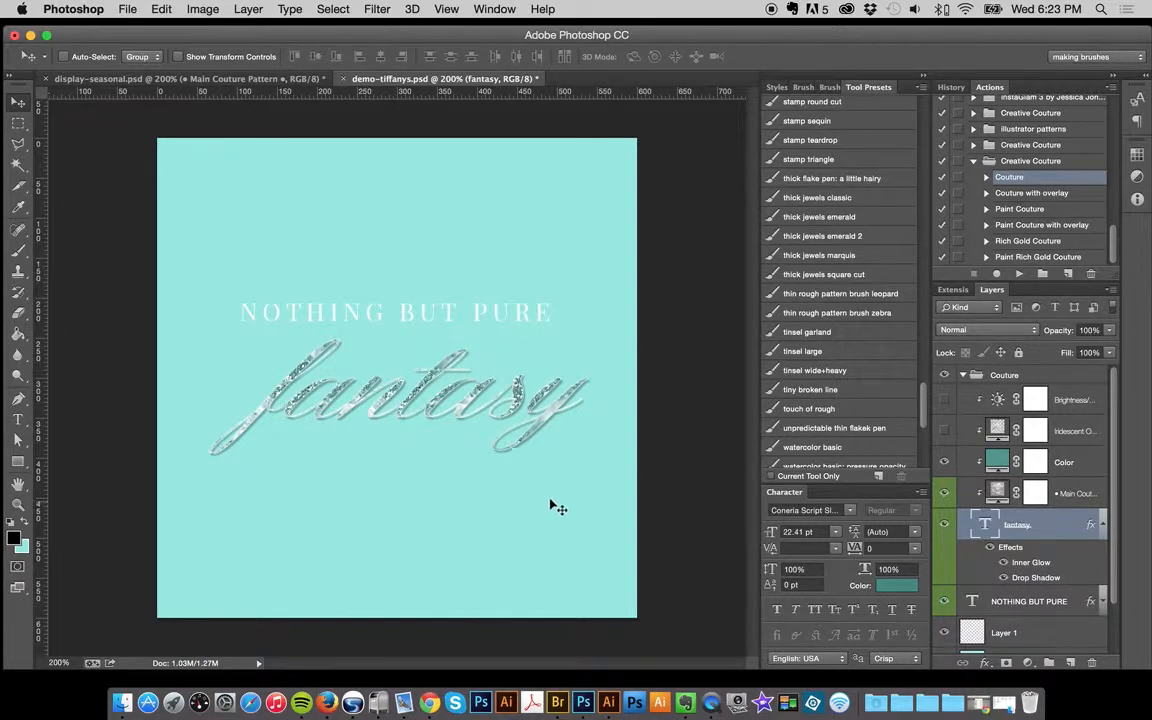
pyautogui.click(288, 78)
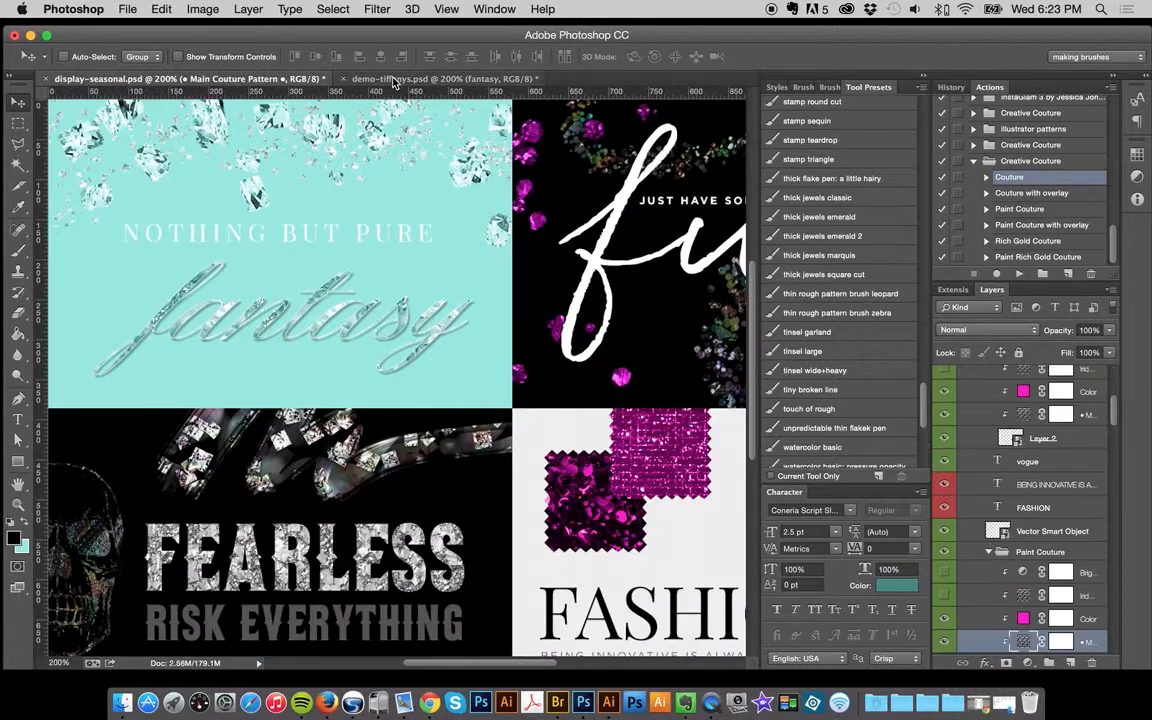
# - Compare the "fantasy" design in demo-tiffanys.psd with its counterpart in display-seasonal.psd and look through the reference file's layers
pyautogui.click(392, 79)
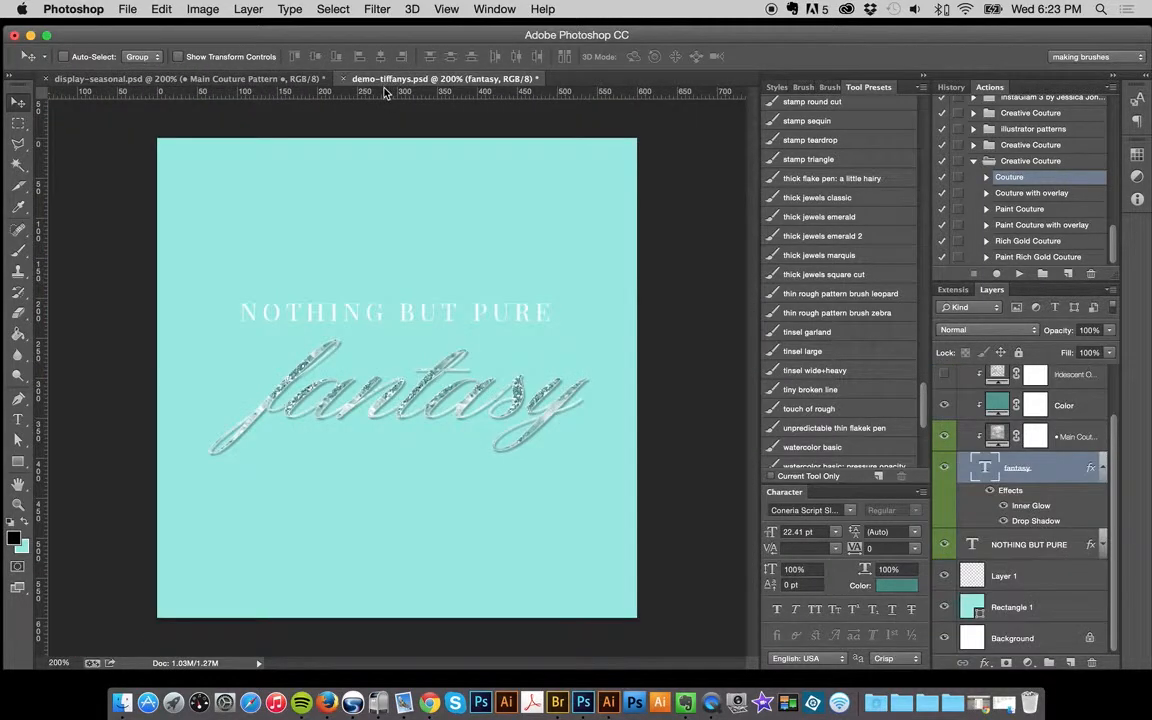
pyautogui.click(259, 79)
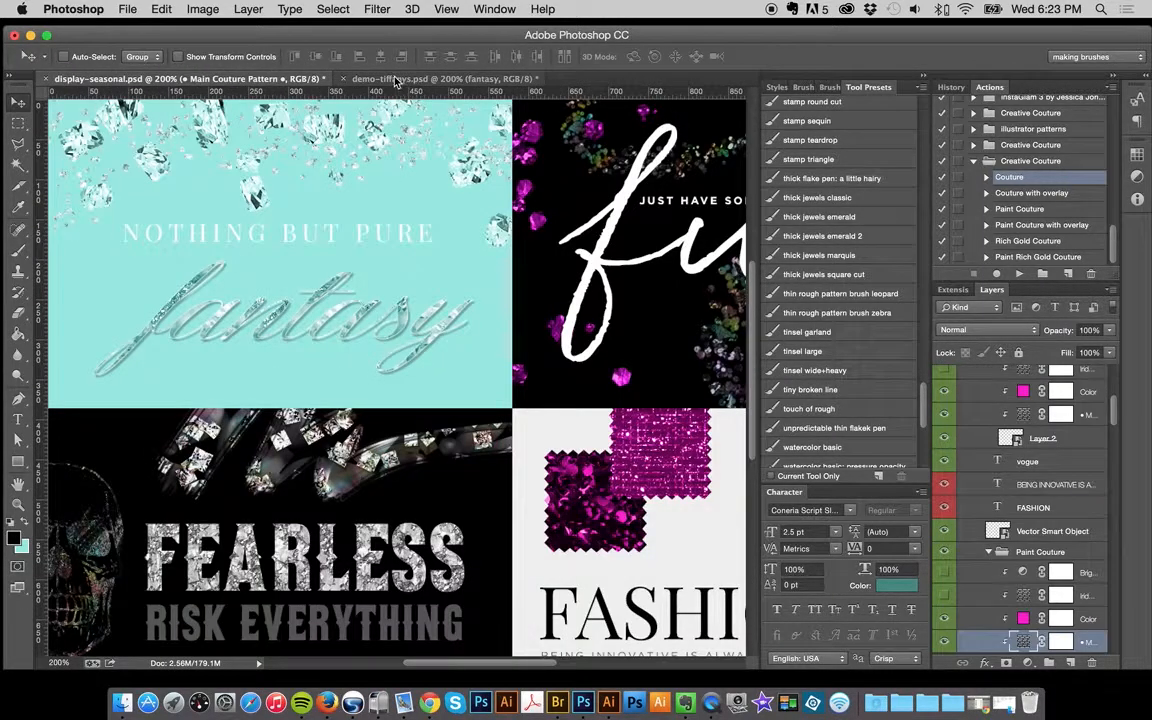
pyautogui.click(393, 80)
pyautogui.click(318, 80)
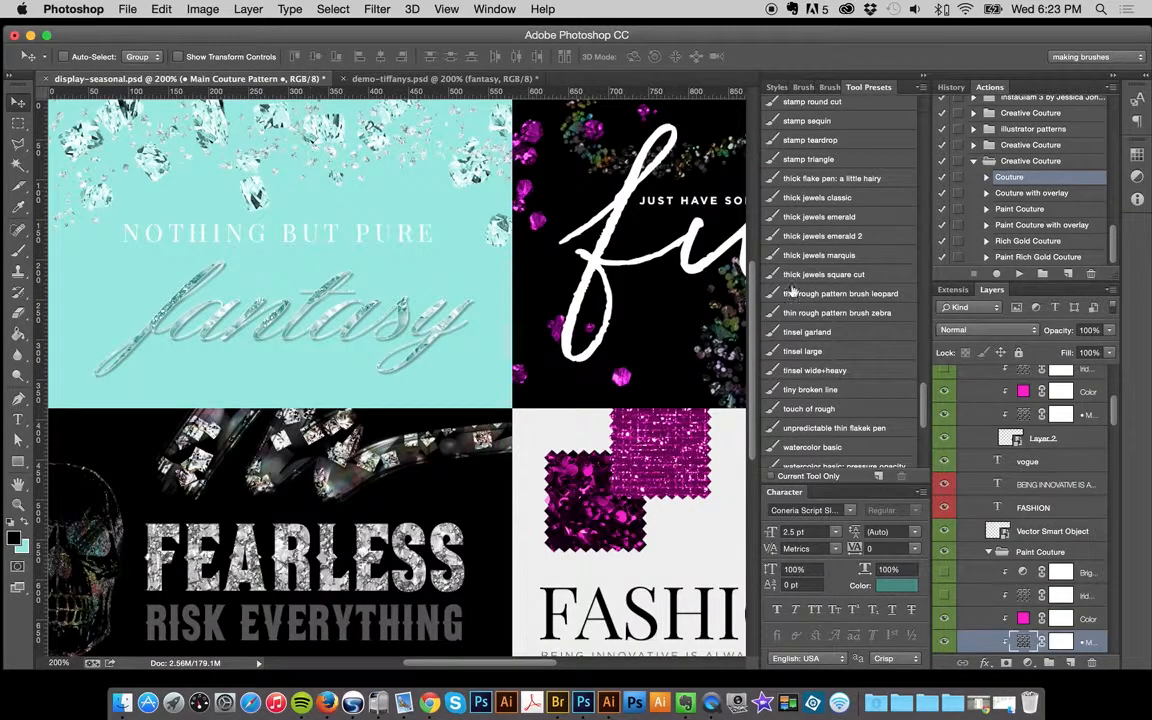
pyautogui.scroll(3, 668, 288)
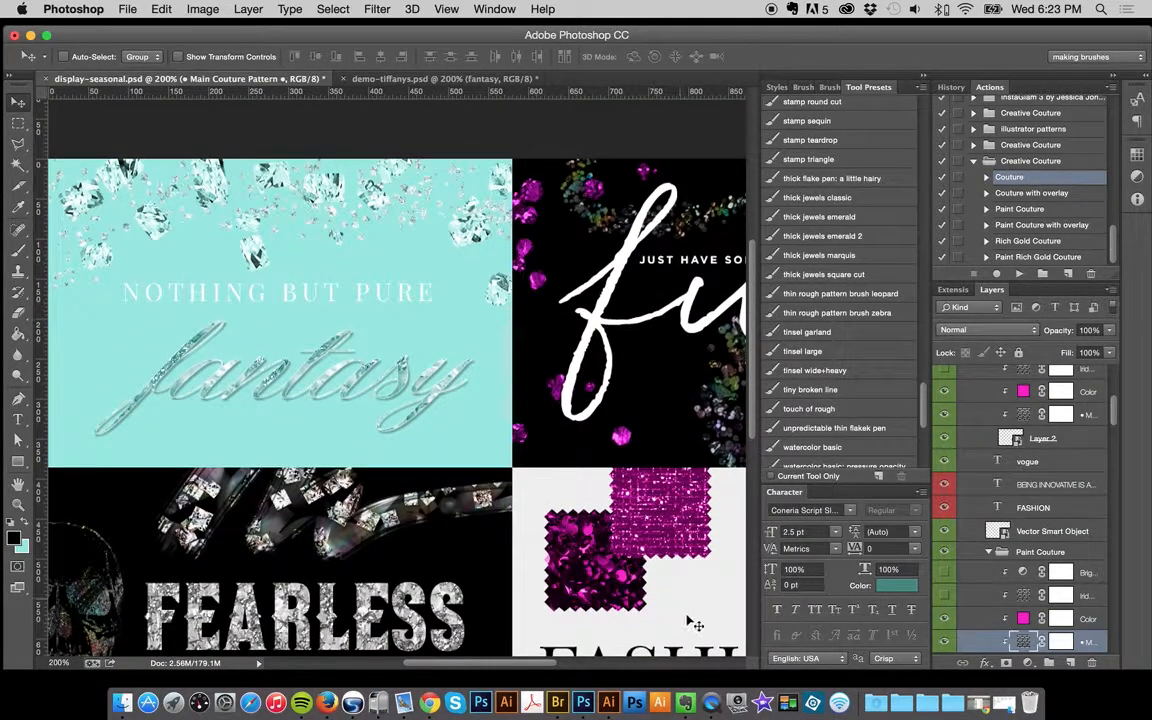
pyautogui.hscroll(-3, 535, 664)
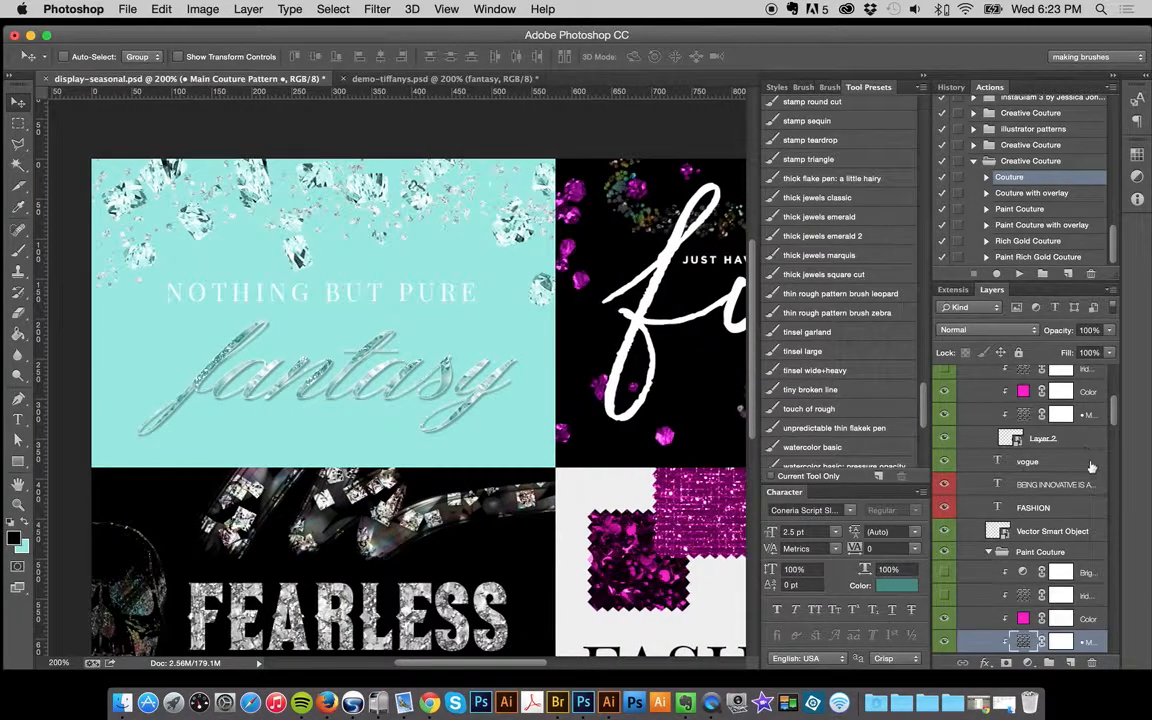
pyautogui.scroll(-5, 1112, 442)
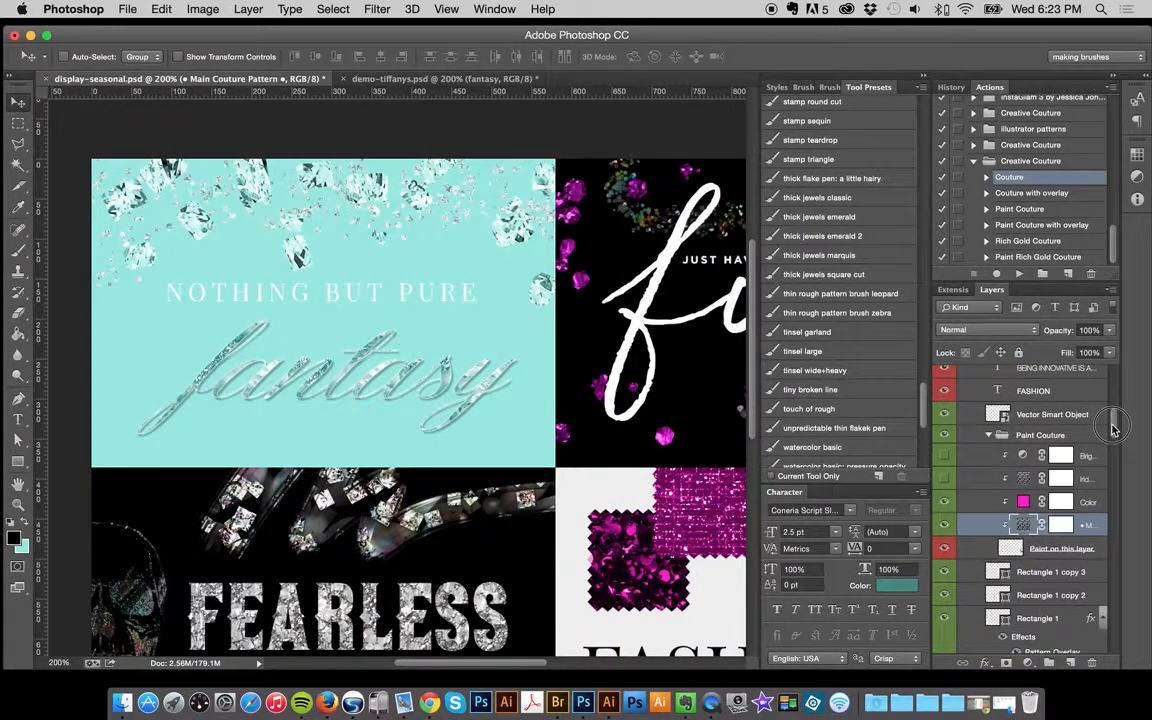
pyautogui.scroll(-1, 1110, 435)
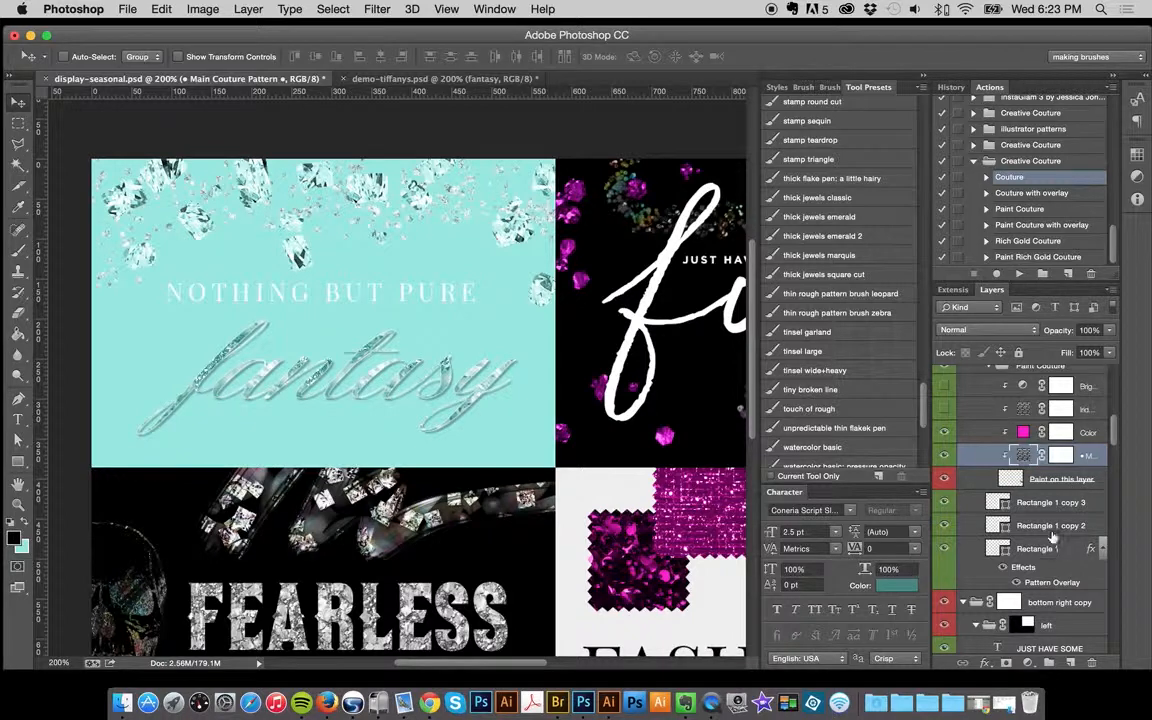
pyautogui.moveTo(1113, 440); pyautogui.dragTo(1103, 392)
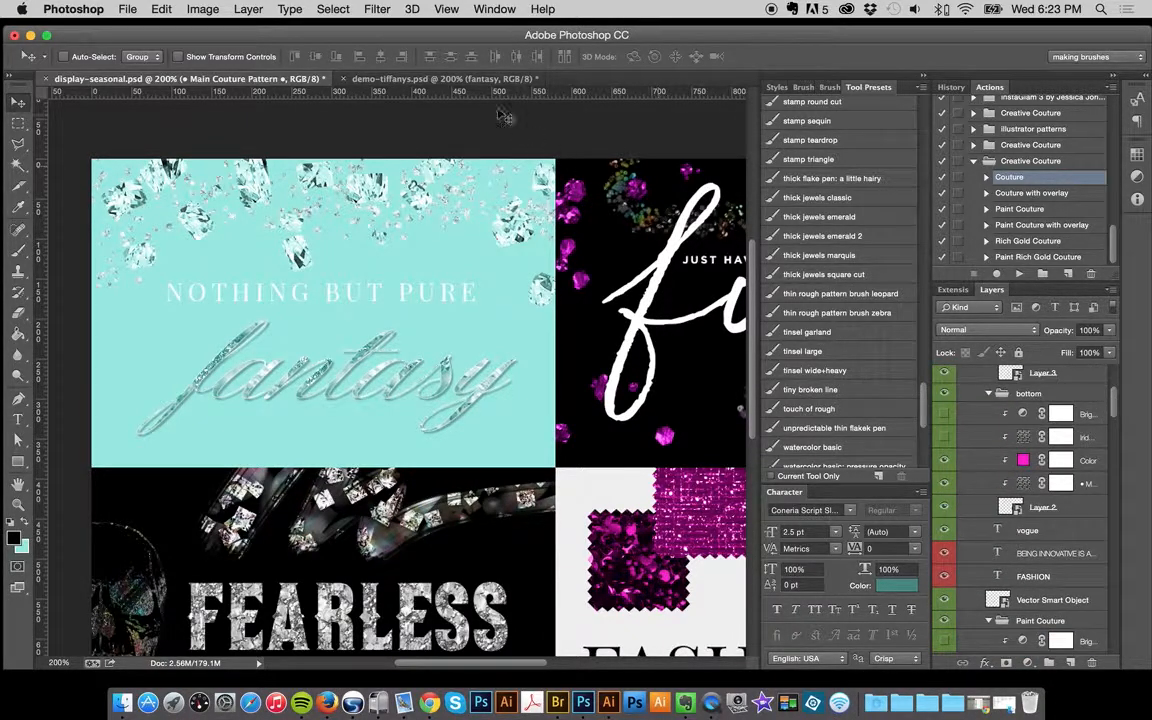
pyautogui.click(440, 78)
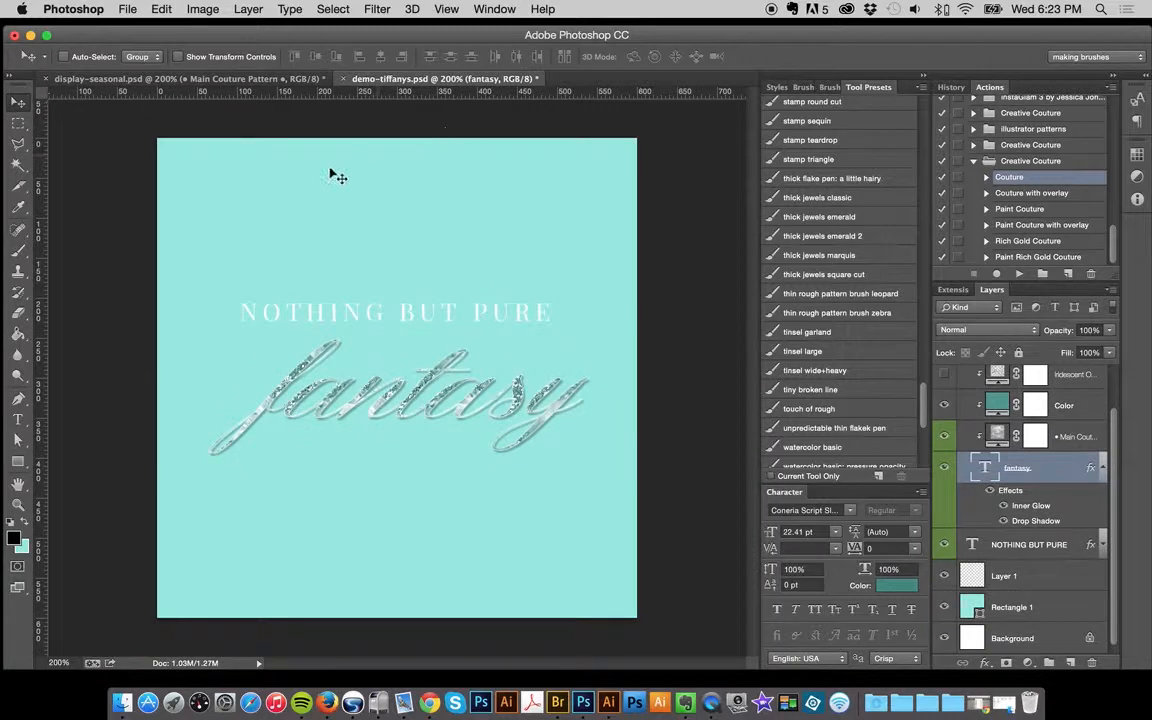
# - Run the Paint Couture action above the Couture group and select its "Paint on this layer" layer for brush painting
pyautogui.click(18, 250)
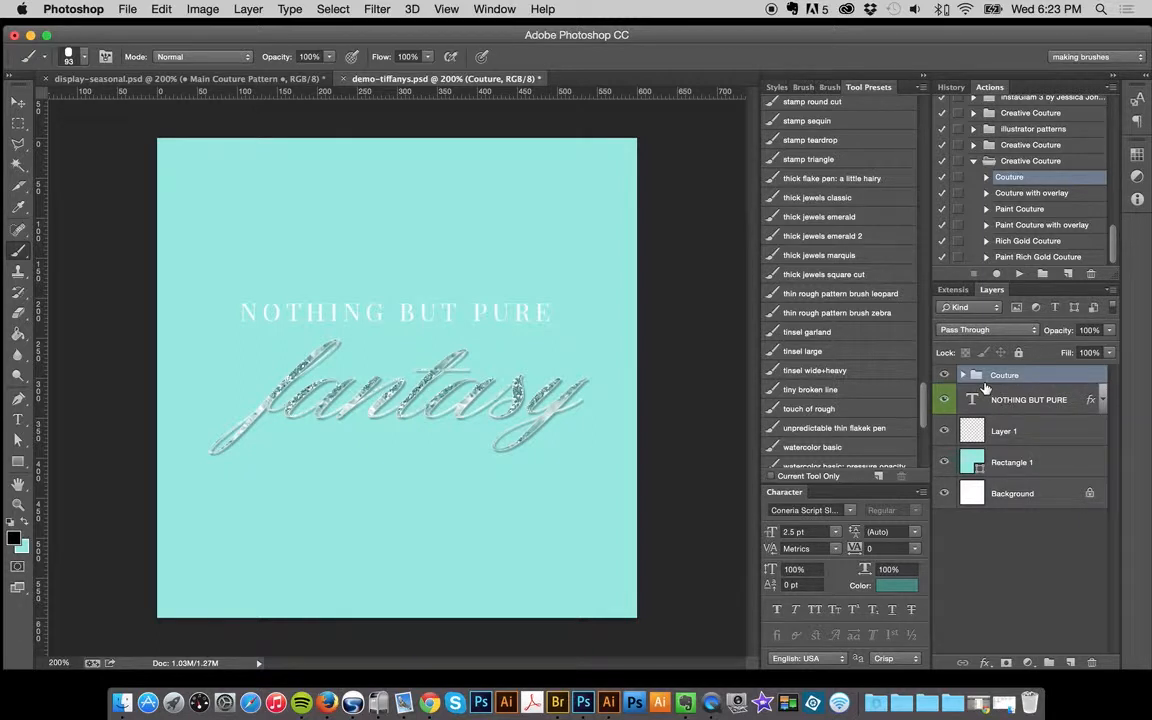
pyautogui.click(1023, 210)
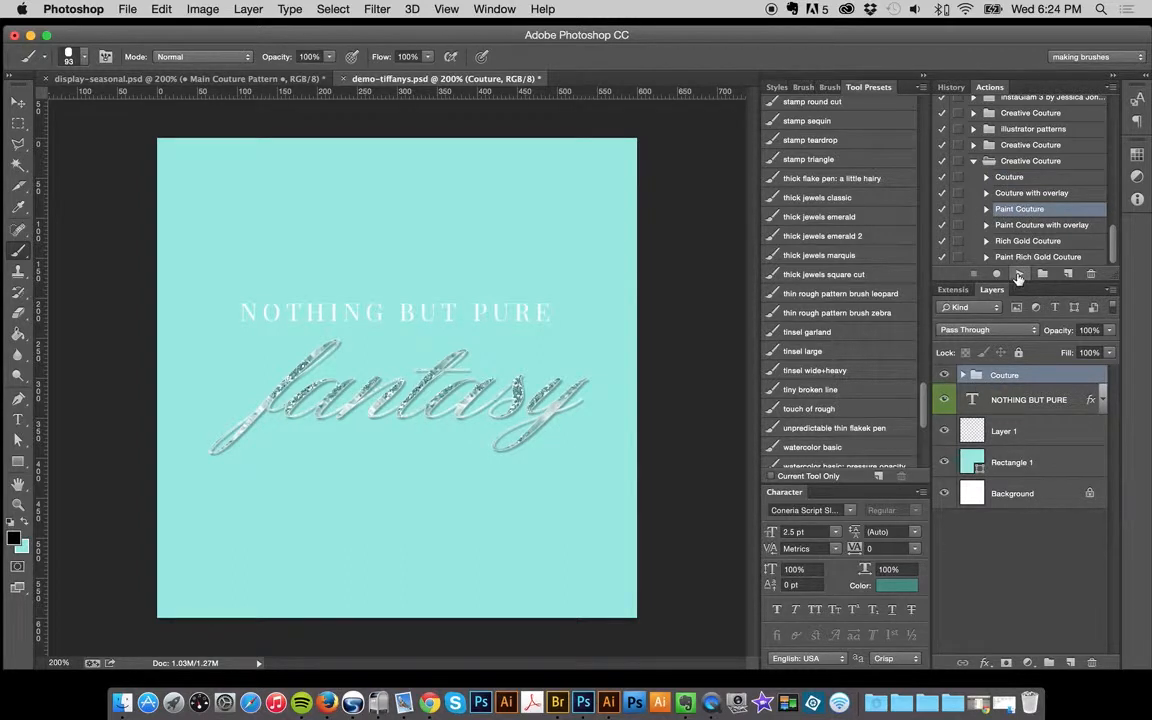
pyautogui.click(1019, 275)
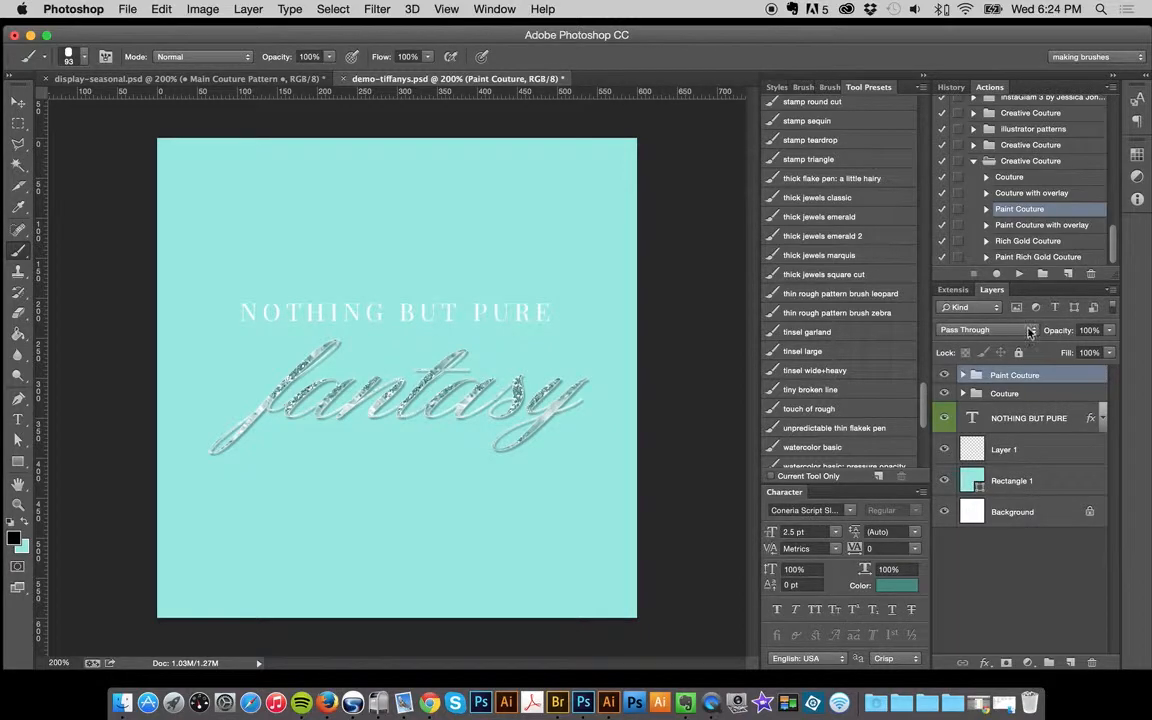
pyautogui.click(962, 375)
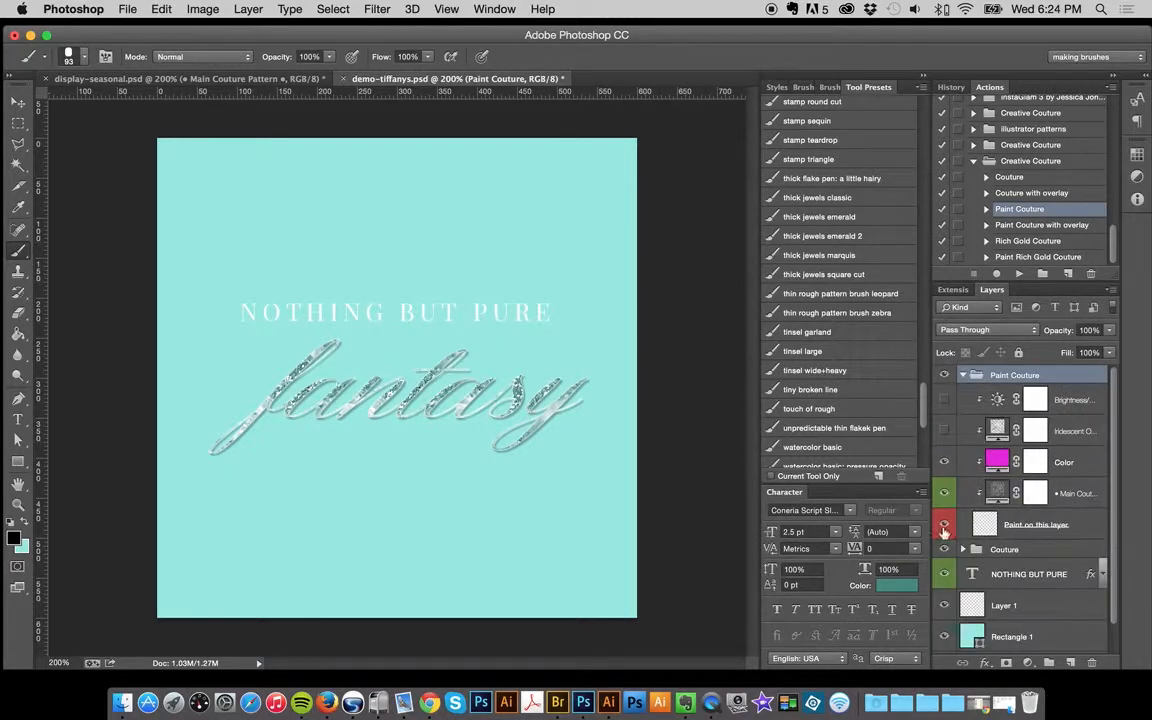
pyautogui.click(1022, 532)
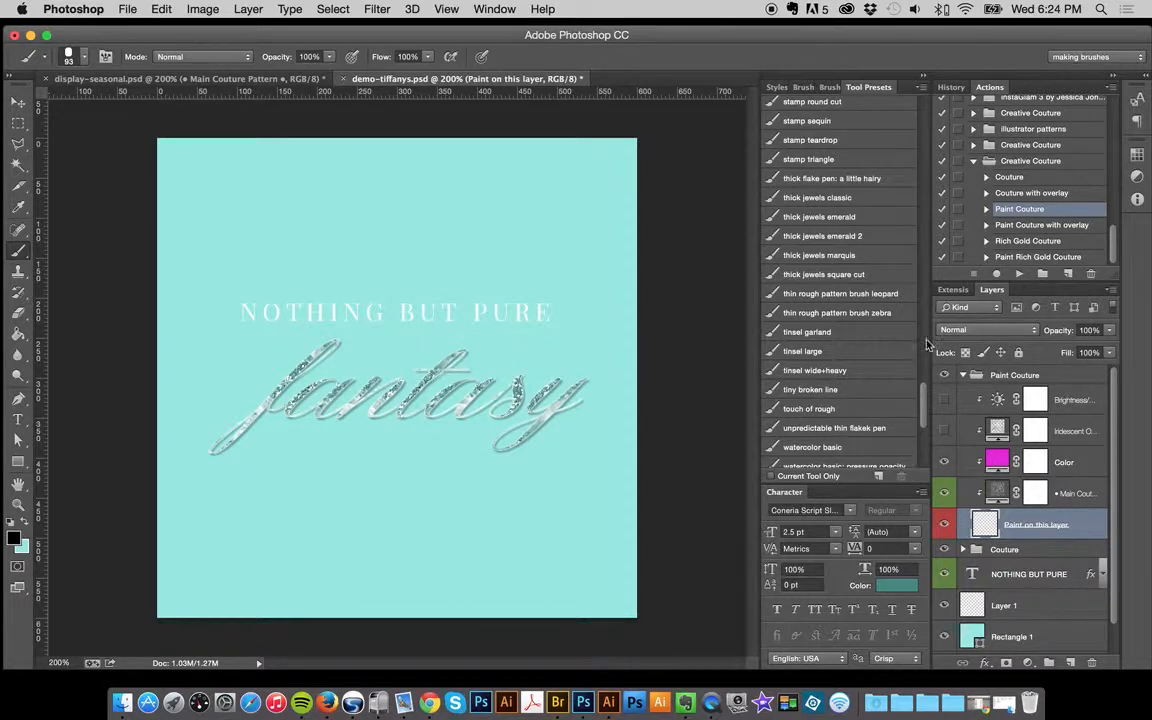
# - Paint scattered jewels across the top of the teal square with the "thick jewels emerald 2" brush, checking display-seasonal.psd for reference
pyautogui.click(838, 236)
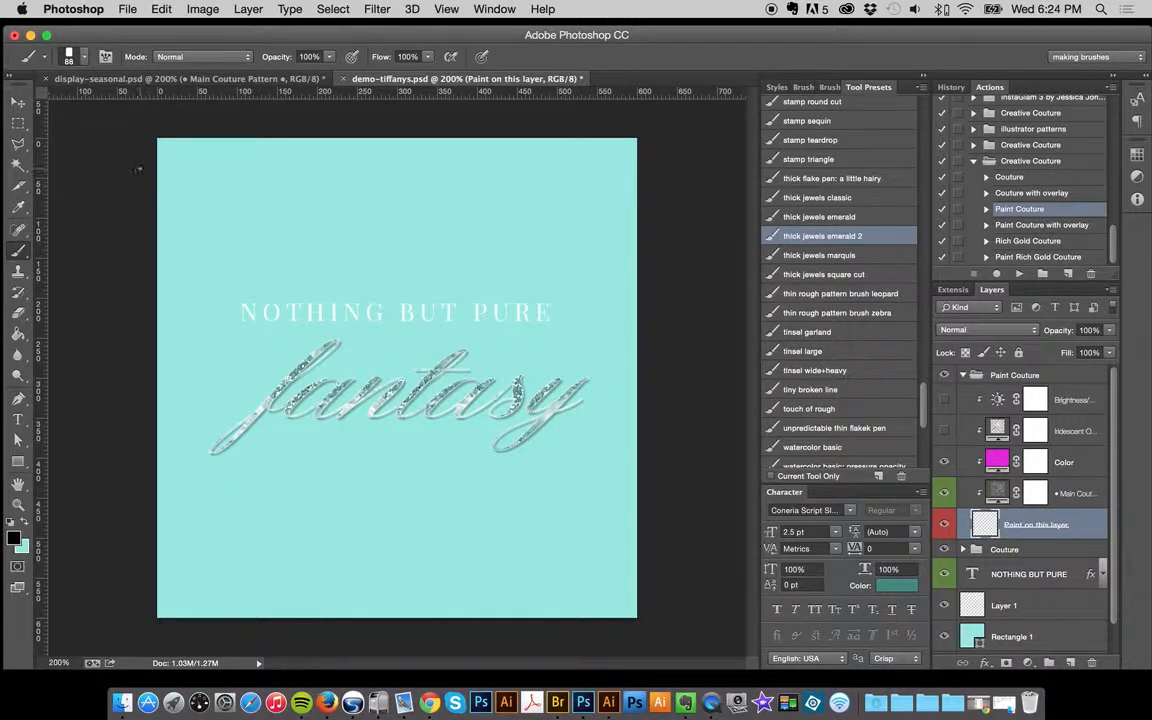
pyautogui.click(125, 78)
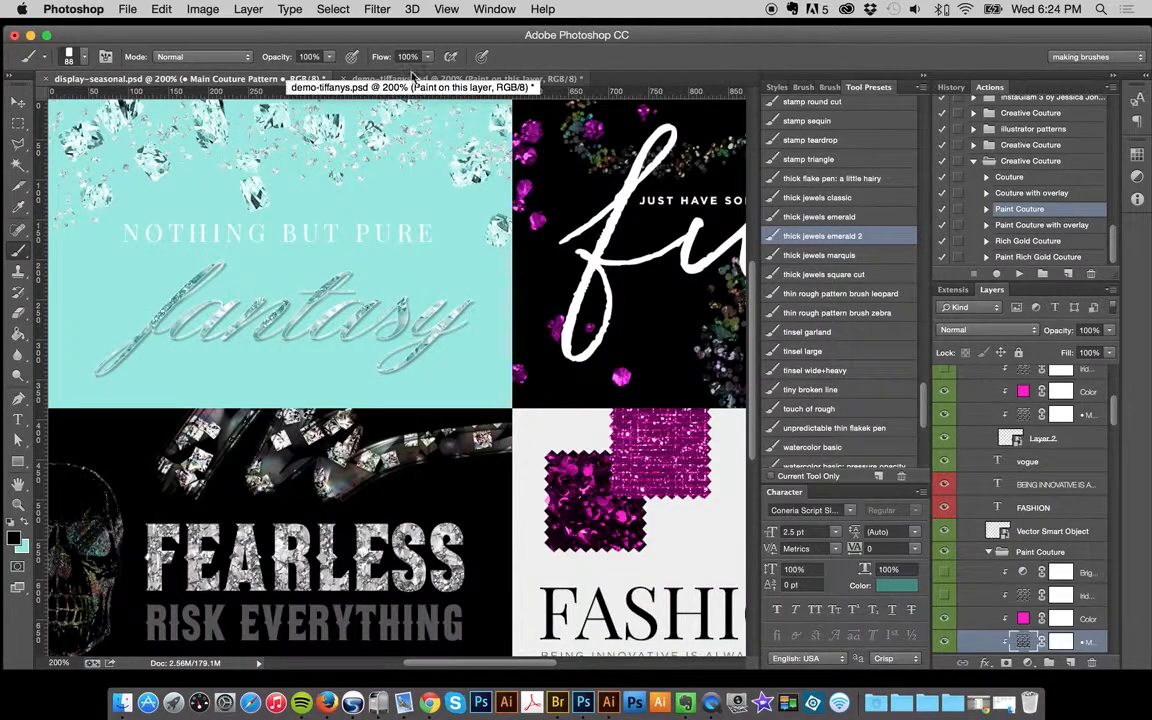
pyautogui.click(420, 78)
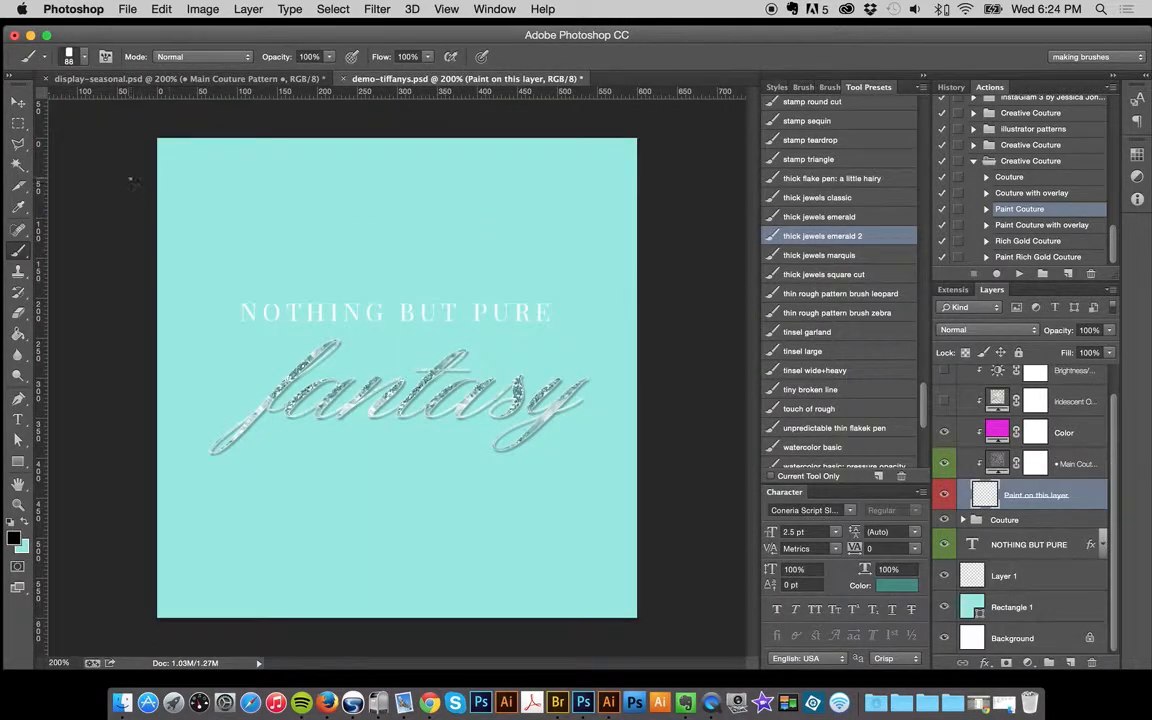
pyautogui.moveTo(133, 181)
pyautogui.mouseDown()
pyautogui.moveTo(250, 170)
pyautogui.moveTo(345, 215)
pyautogui.moveTo(615, 209)
pyautogui.moveTo(695, 277)
pyautogui.mouseUp()
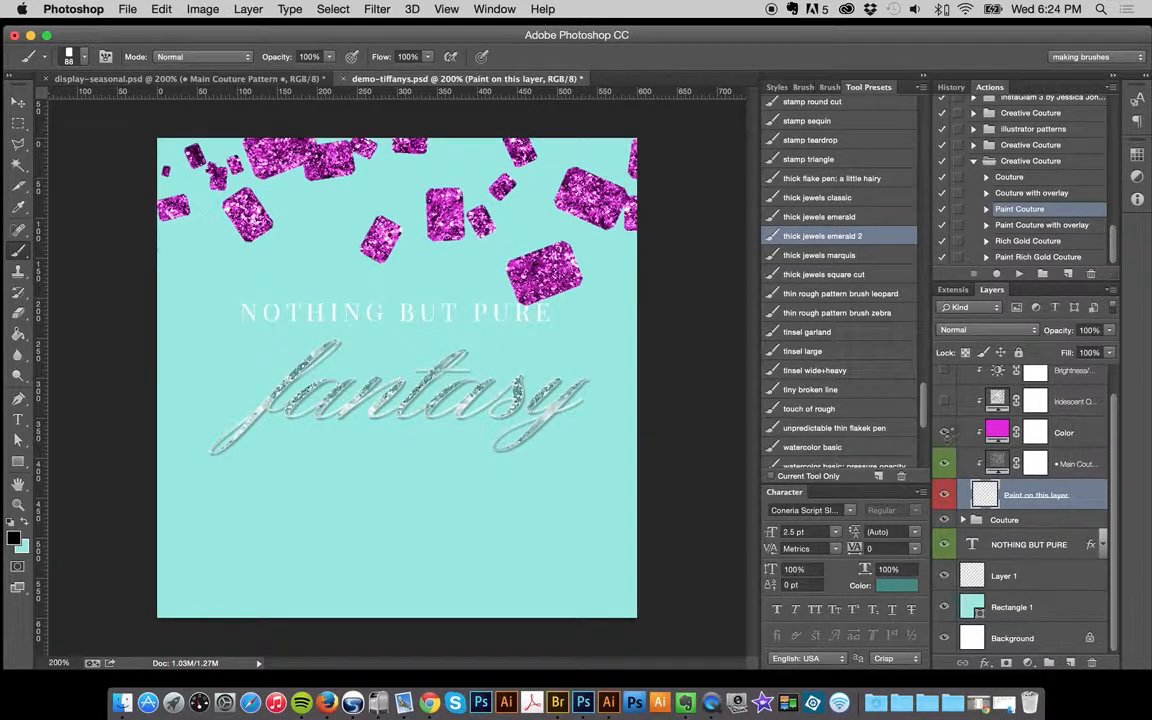
# - Hide the Paint Couture group's magenta Color fill and try the jeweled 1 pattern at 100% scale on the painted jewels
pyautogui.click(944, 432)
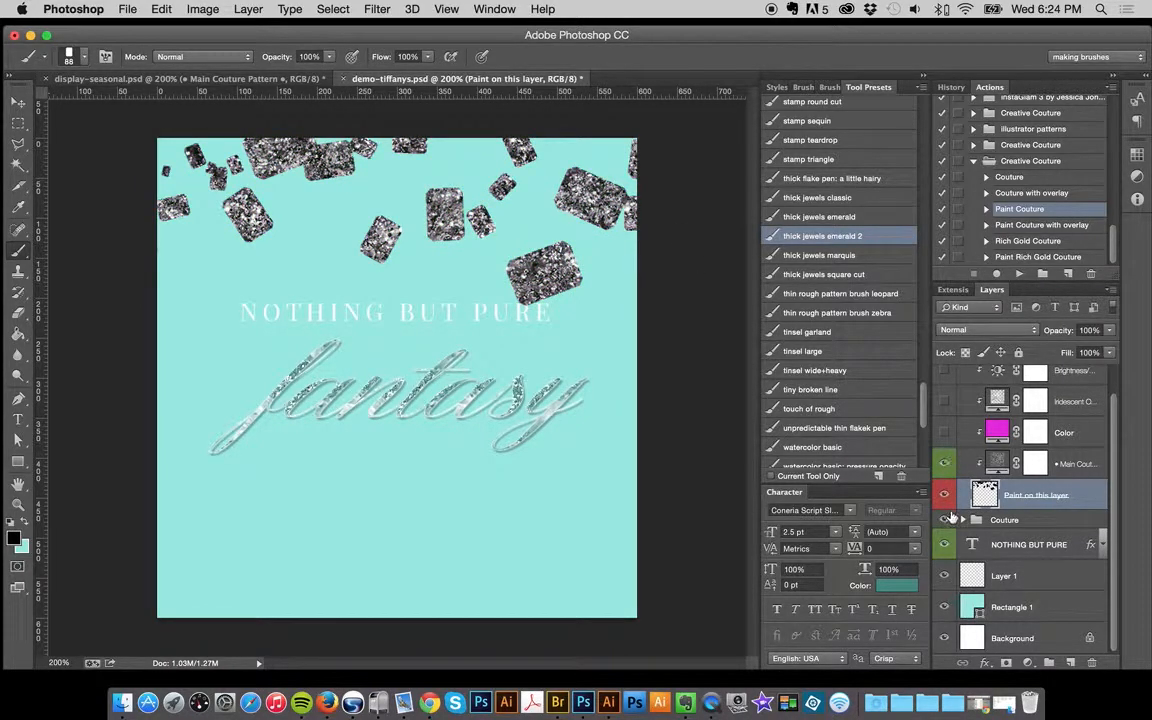
pyautogui.doubleClick(996, 462)
pyautogui.click(795, 172)
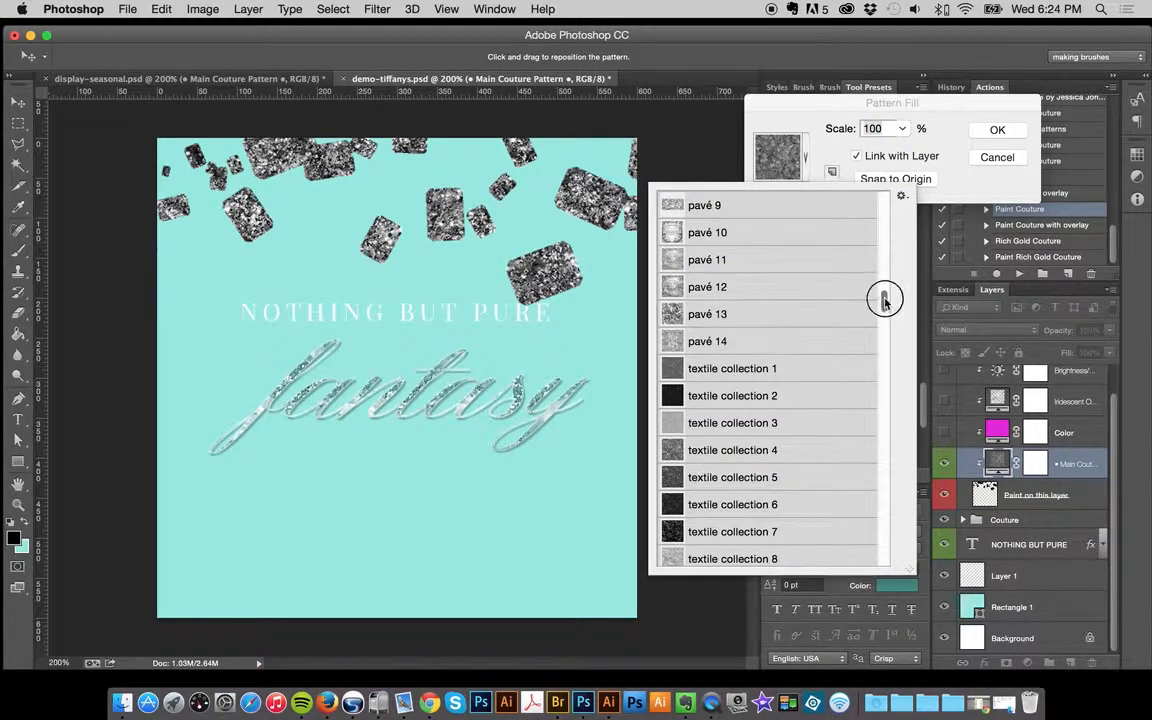
pyautogui.moveTo(882, 302); pyautogui.dragTo(956, 255)
pyautogui.click(792, 302)
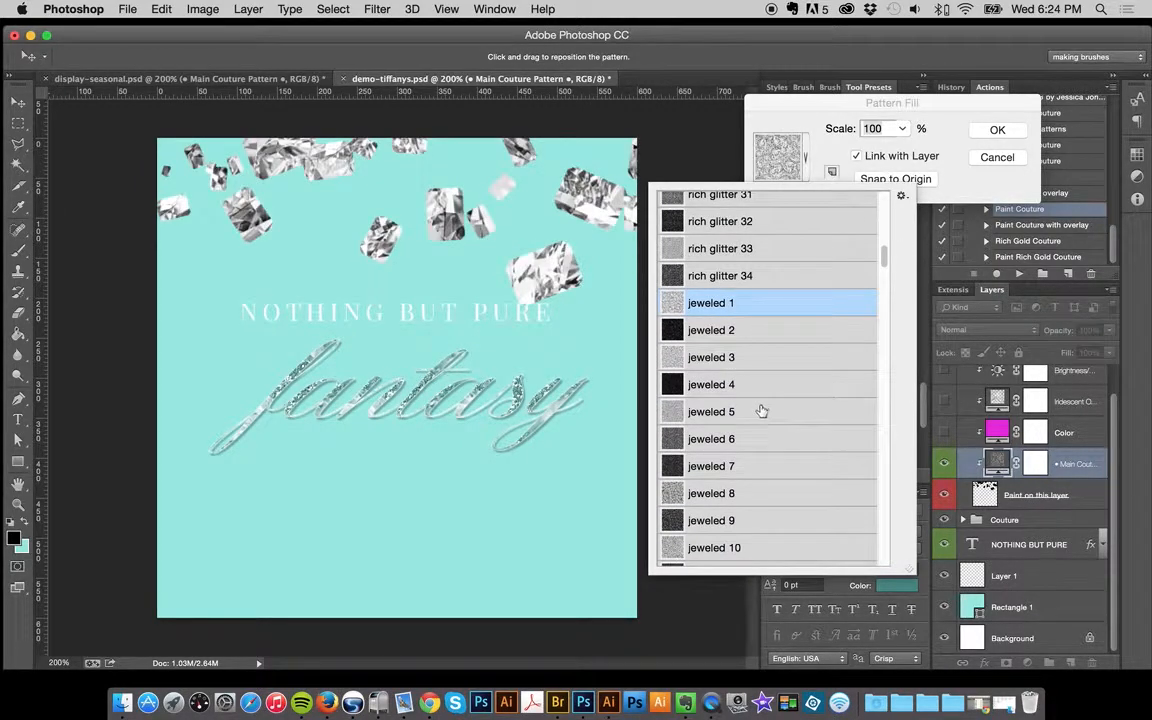
pyautogui.click(991, 140)
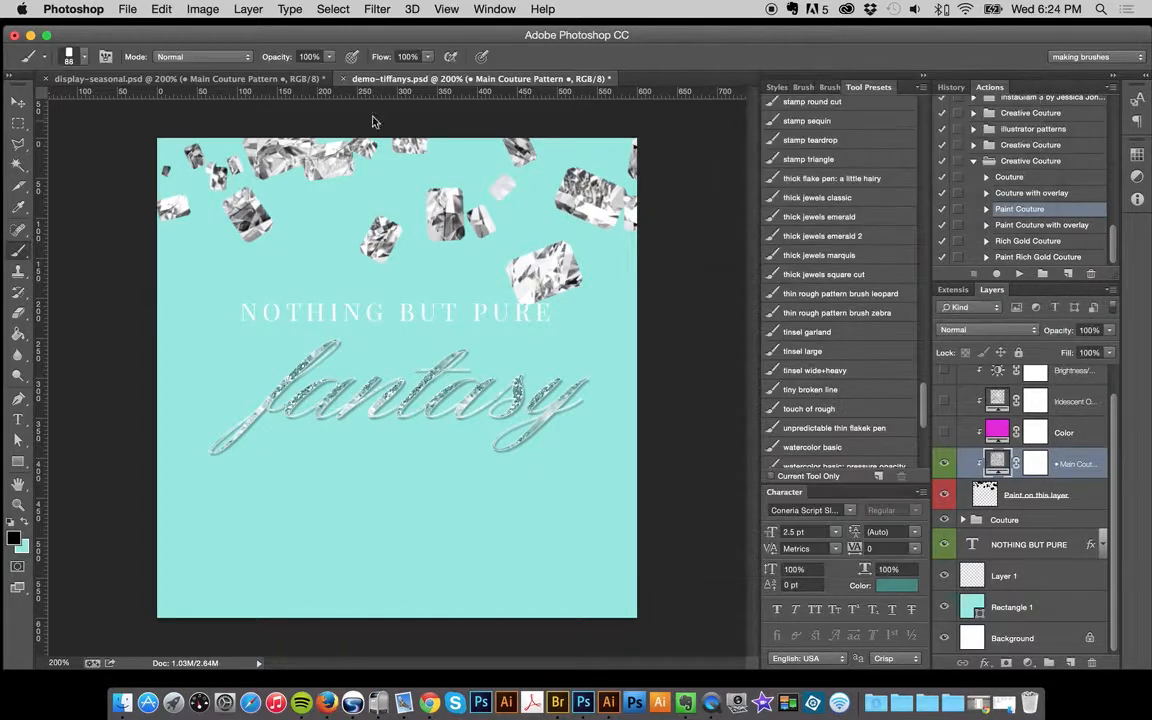
# - In display-seasonal.psd, locate the "NOTHING BUT PURE" design's layers and check which pattern fills the jewels in Paint Couture copy 3
pyautogui.hotkey('ctrl', 'Tab')
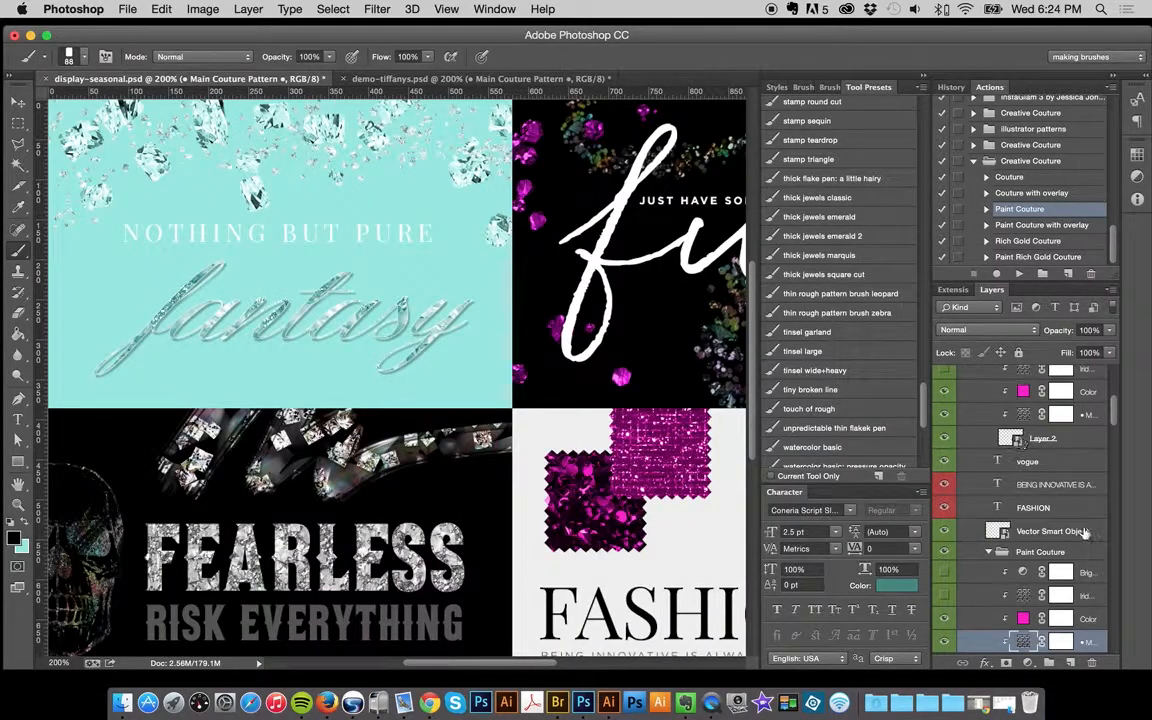
pyautogui.moveTo(1110, 405); pyautogui.dragTo(1115, 372)
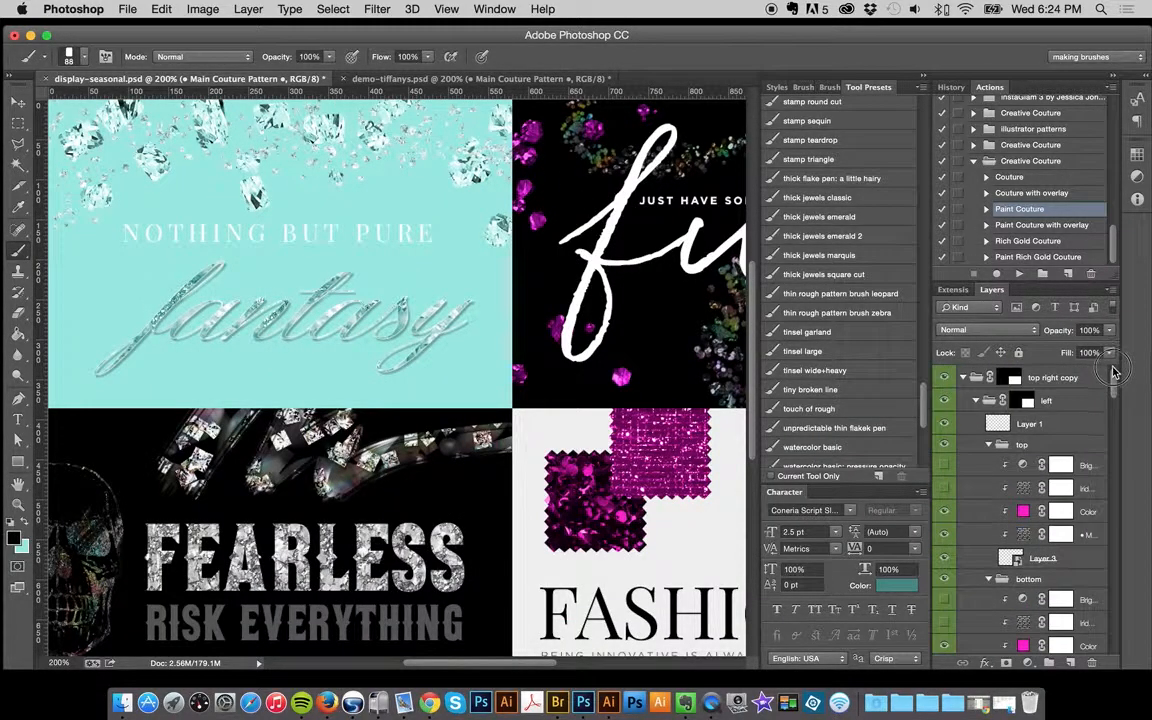
pyautogui.click(17, 419)
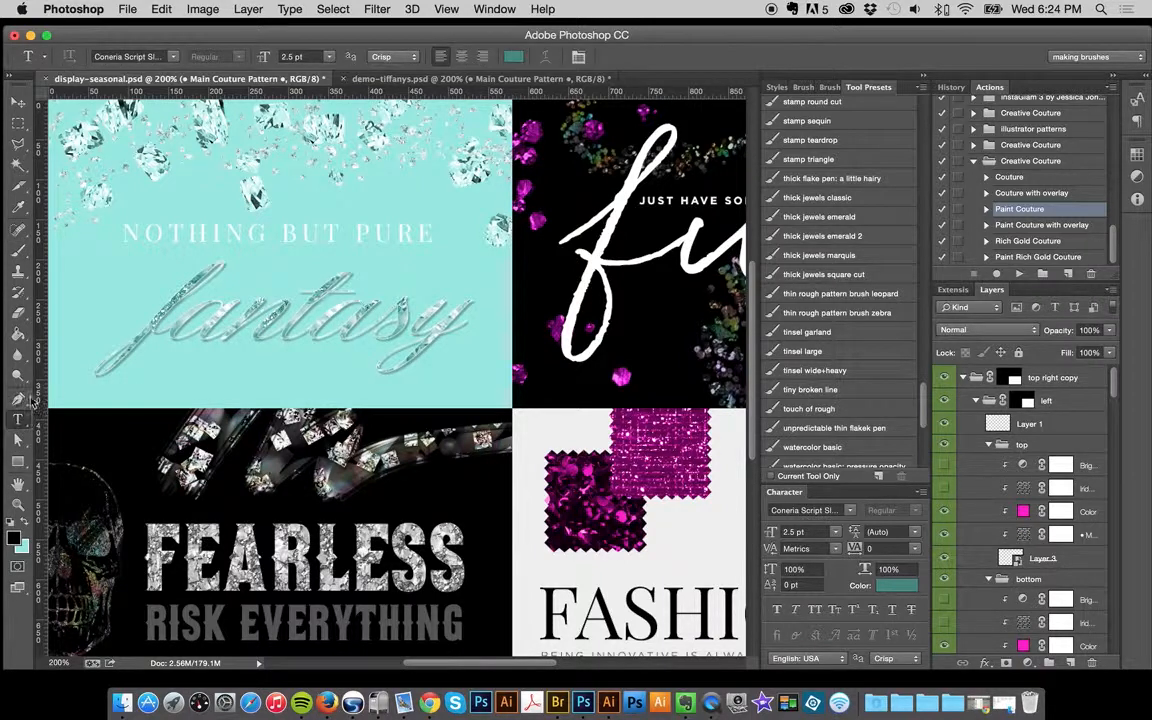
pyautogui.moveTo(229, 236); pyautogui.dragTo(299, 234)
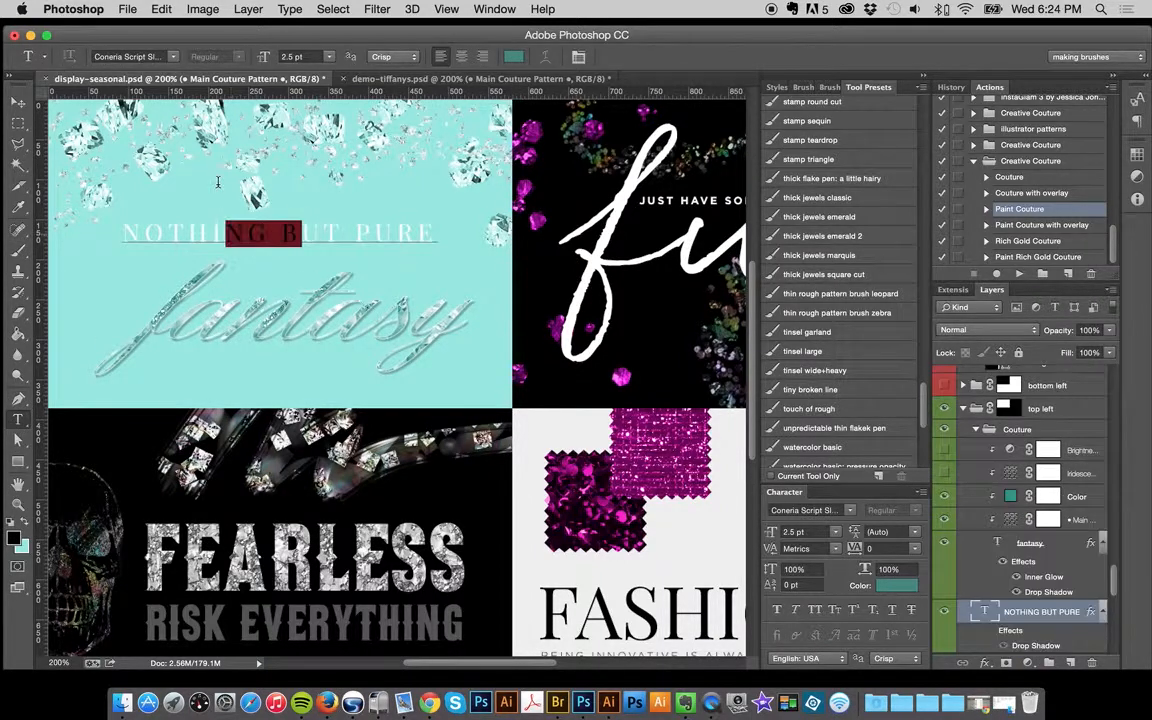
pyautogui.click(18, 104)
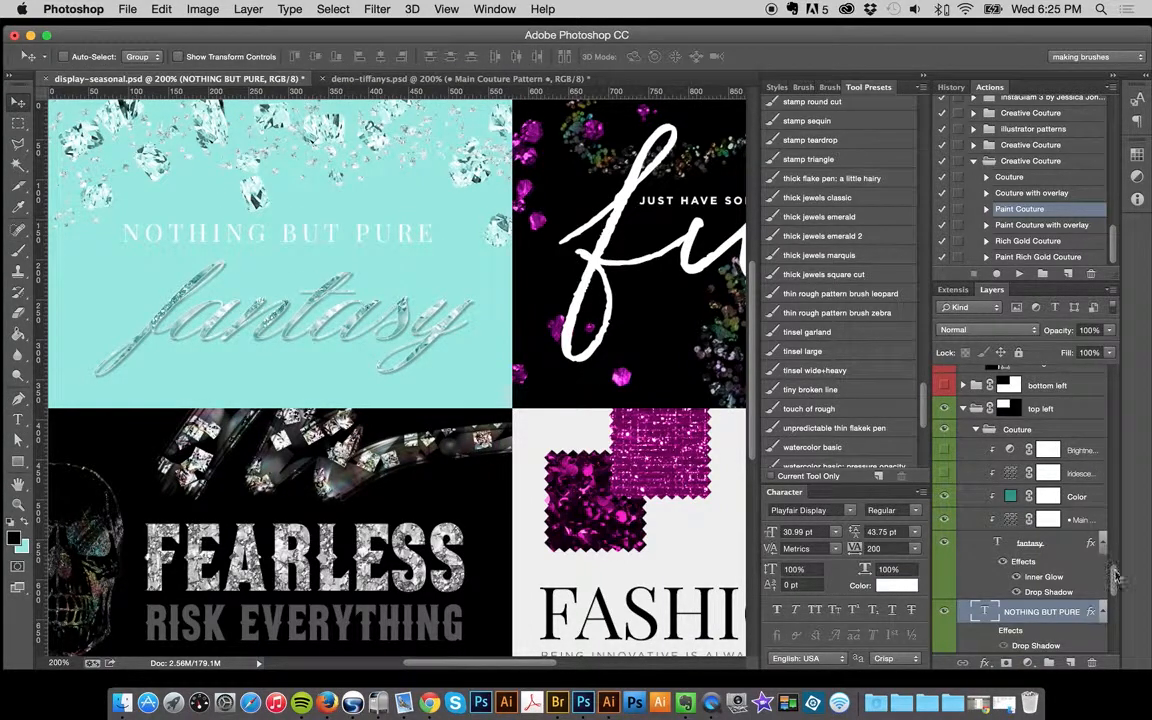
pyautogui.scroll(-3, 1010, 525)
pyautogui.moveTo(1118, 584); pyautogui.dragTo(1118, 610)
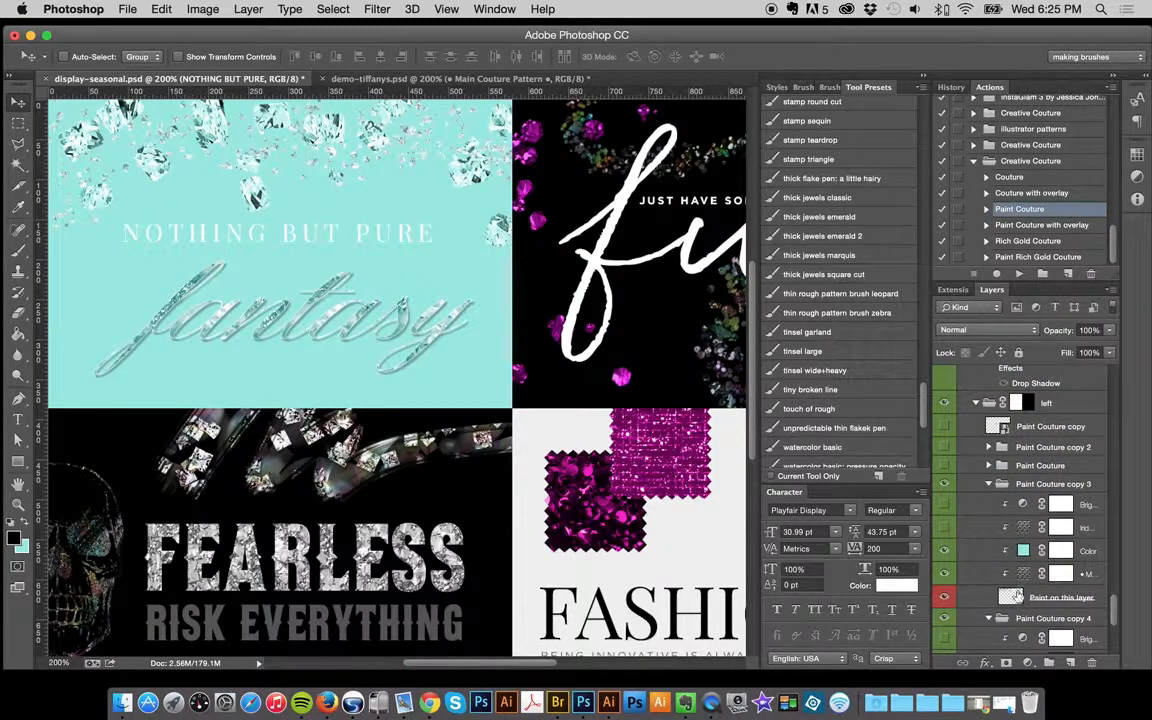
pyautogui.doubleClick(1023, 573)
pyautogui.click(780, 157)
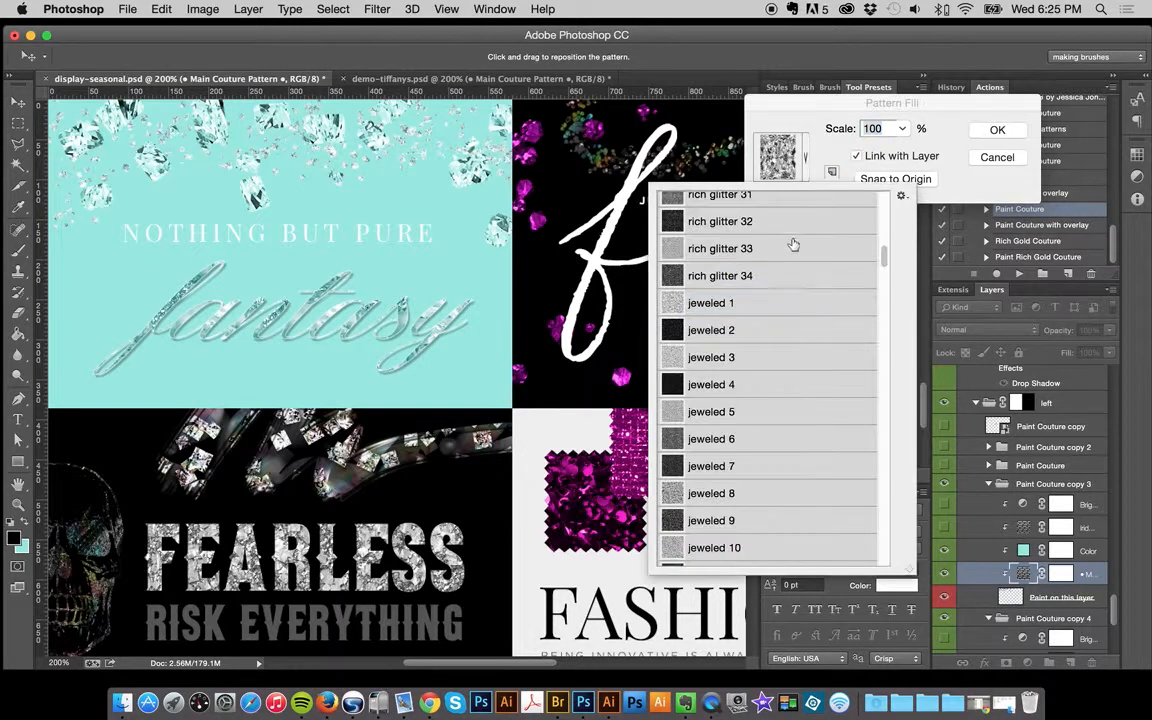
pyautogui.moveTo(888, 270)
pyautogui.mouseDown()
pyautogui.moveTo(895, 198)
pyautogui.moveTo(879, 296)
pyautogui.moveTo(879, 285)
pyautogui.mouseUp()
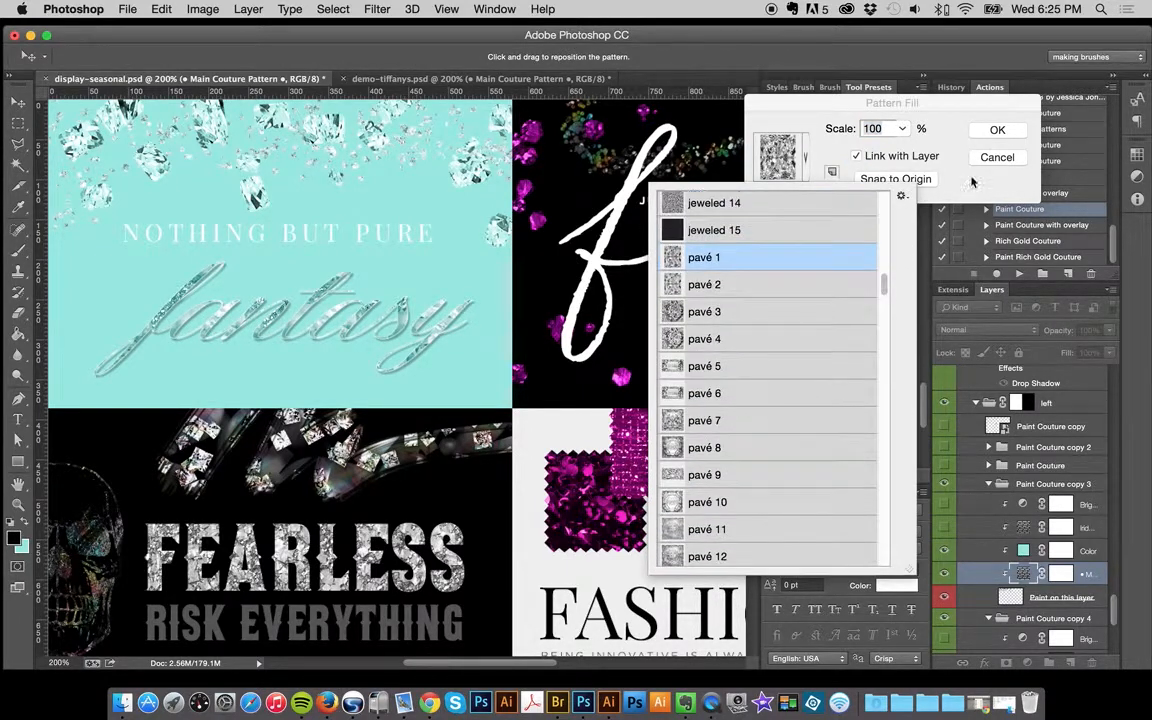
pyautogui.click(995, 129)
pyautogui.click(995, 129)
# - In demo-tiffanys.psd, change the painted jewels' Main Couture Pattern fill to pavé 1 at 100% scale
pyautogui.click(424, 78)
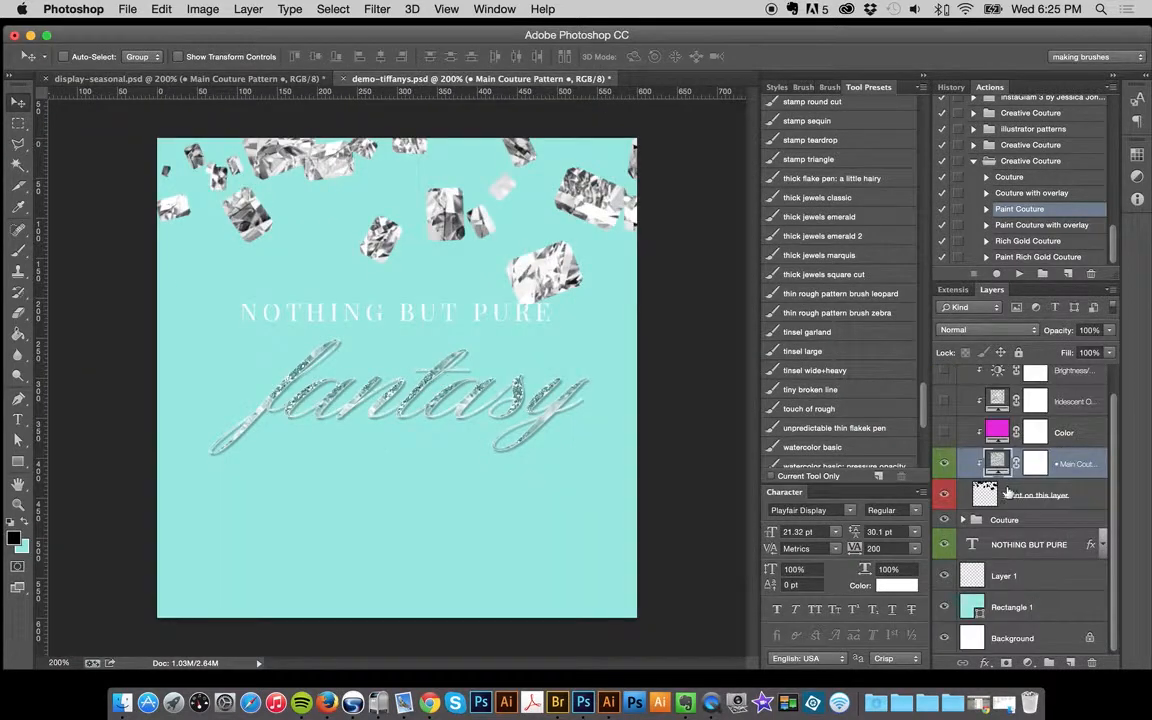
pyautogui.doubleClick(996, 461)
pyautogui.click(778, 157)
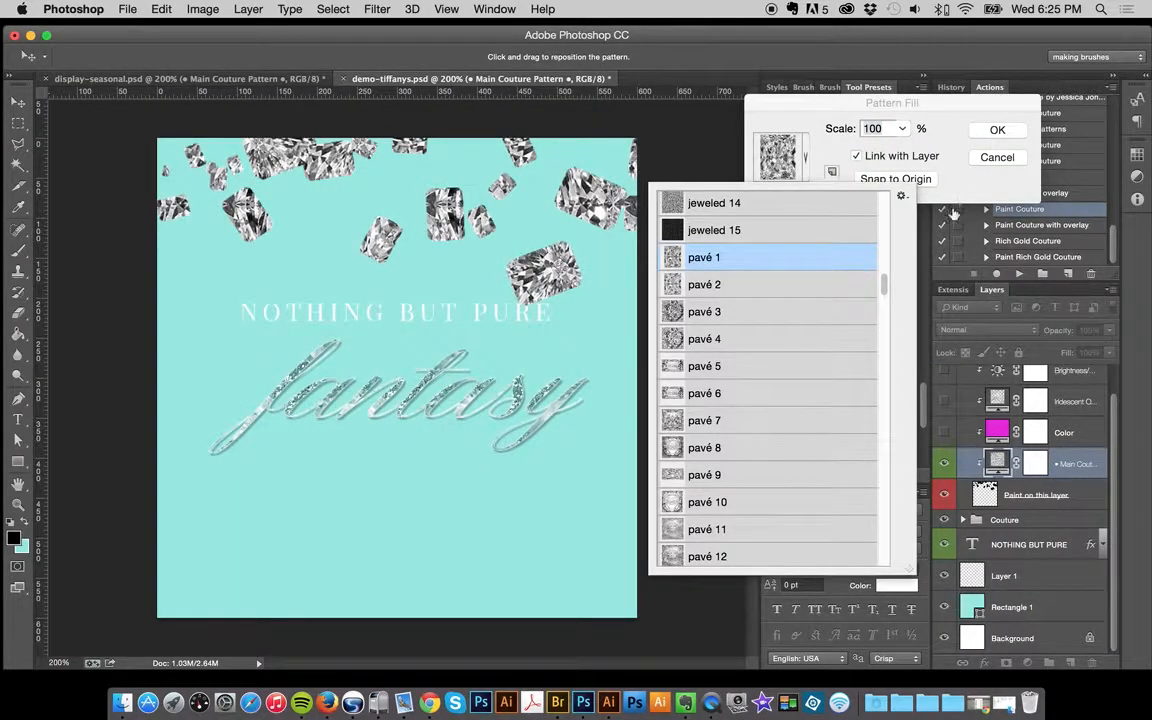
pyautogui.click(997, 129)
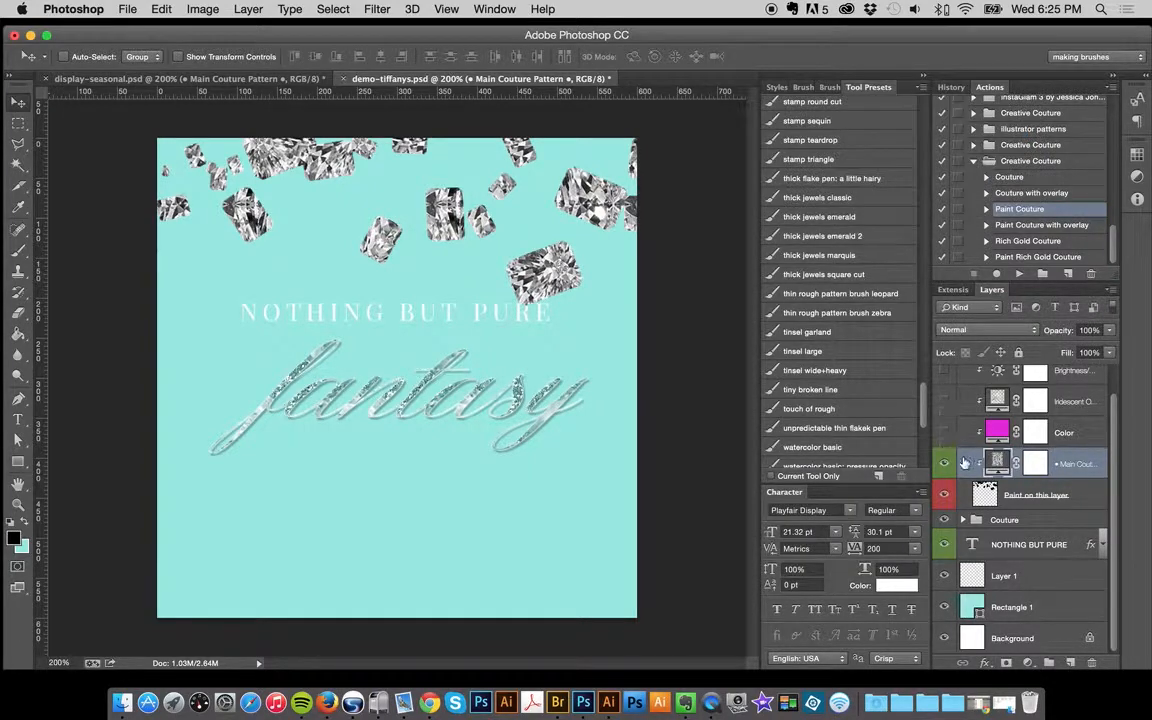
# - Show the Color fill over the painted emerald-cut jewels and recolor it from magenta to pale teal b3ebe6, based on the background color
pyautogui.click(945, 433)
pyautogui.doubleClick(997, 432)
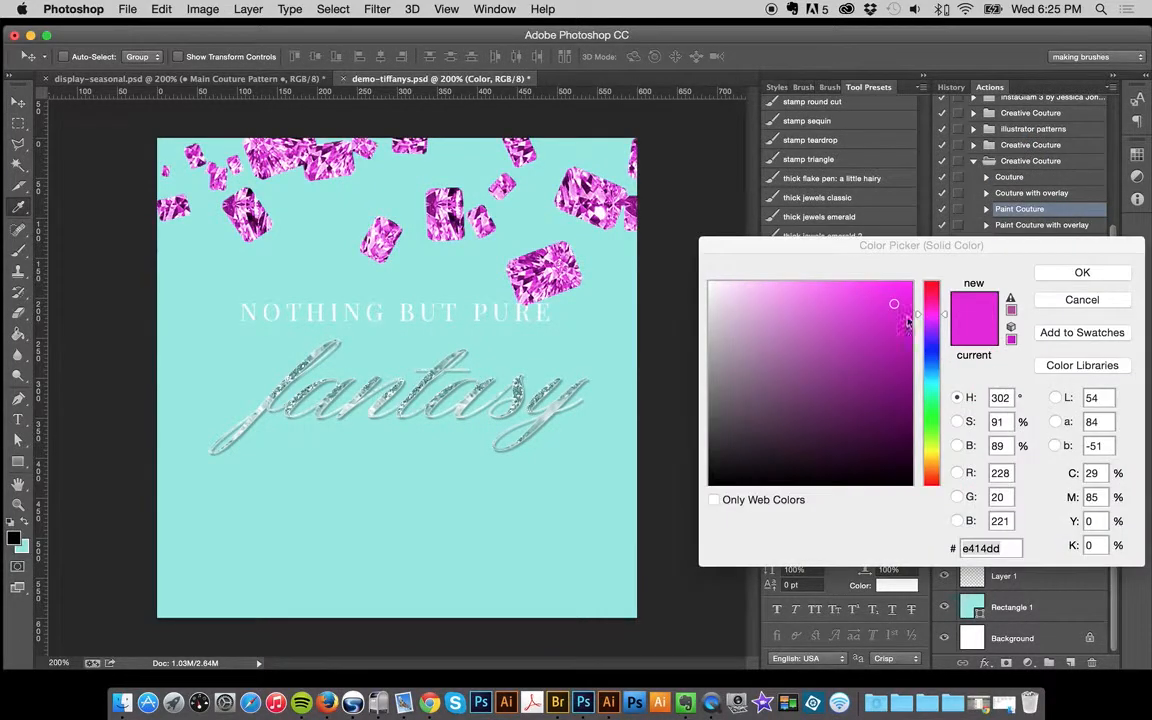
pyautogui.click(622, 421)
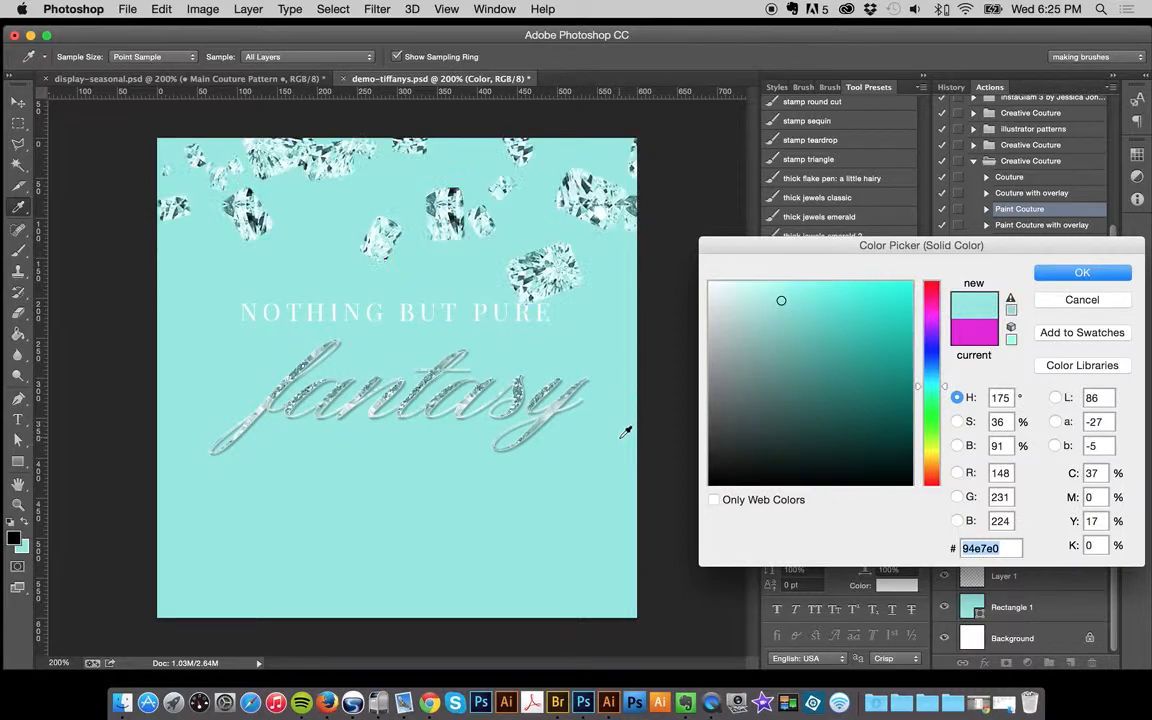
pyautogui.click(741, 309)
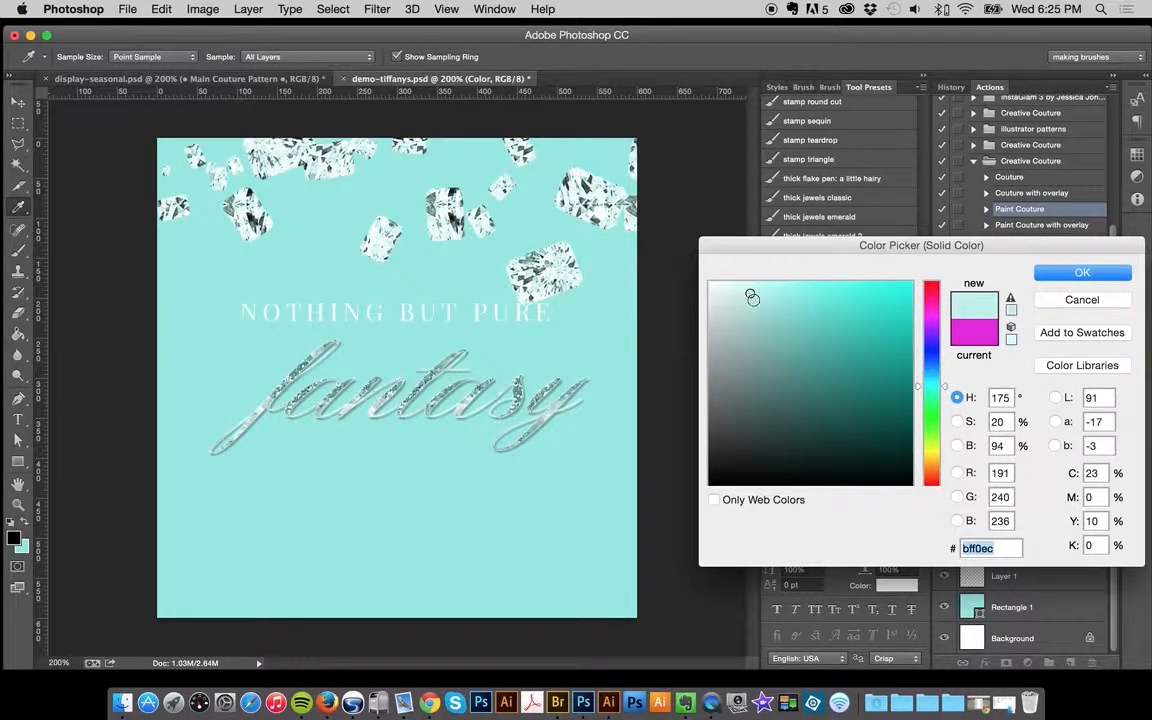
pyautogui.click(765, 319)
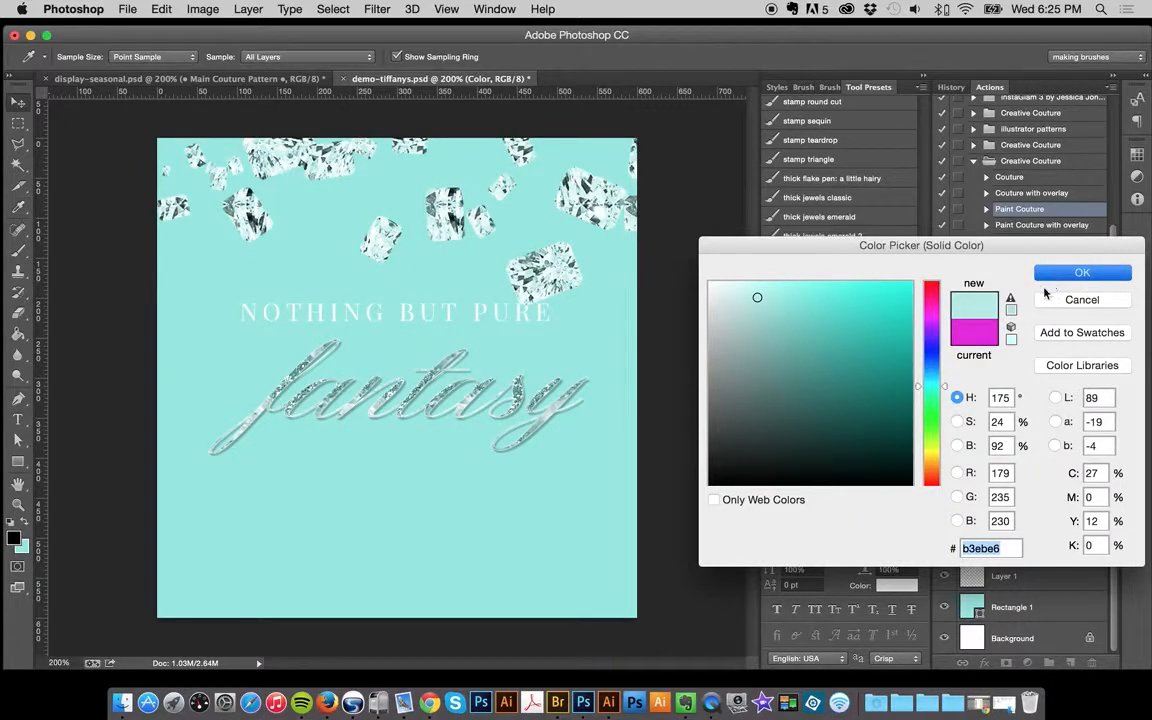
pyautogui.click(1042, 273)
# - Compare the jewels with display-seasonal.psd, and darken the Color fill in demo-tiffanys.psd to muted teal 97c9c5
pyautogui.click(285, 76)
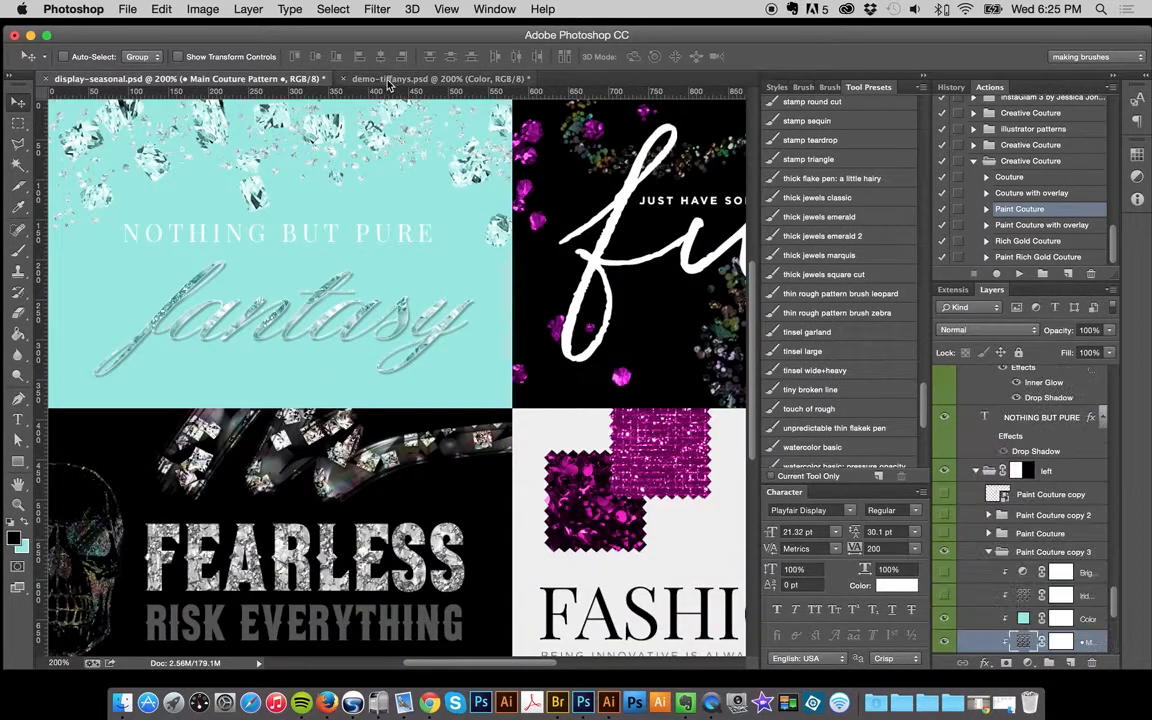
pyautogui.click(350, 78)
pyautogui.doubleClick(997, 432)
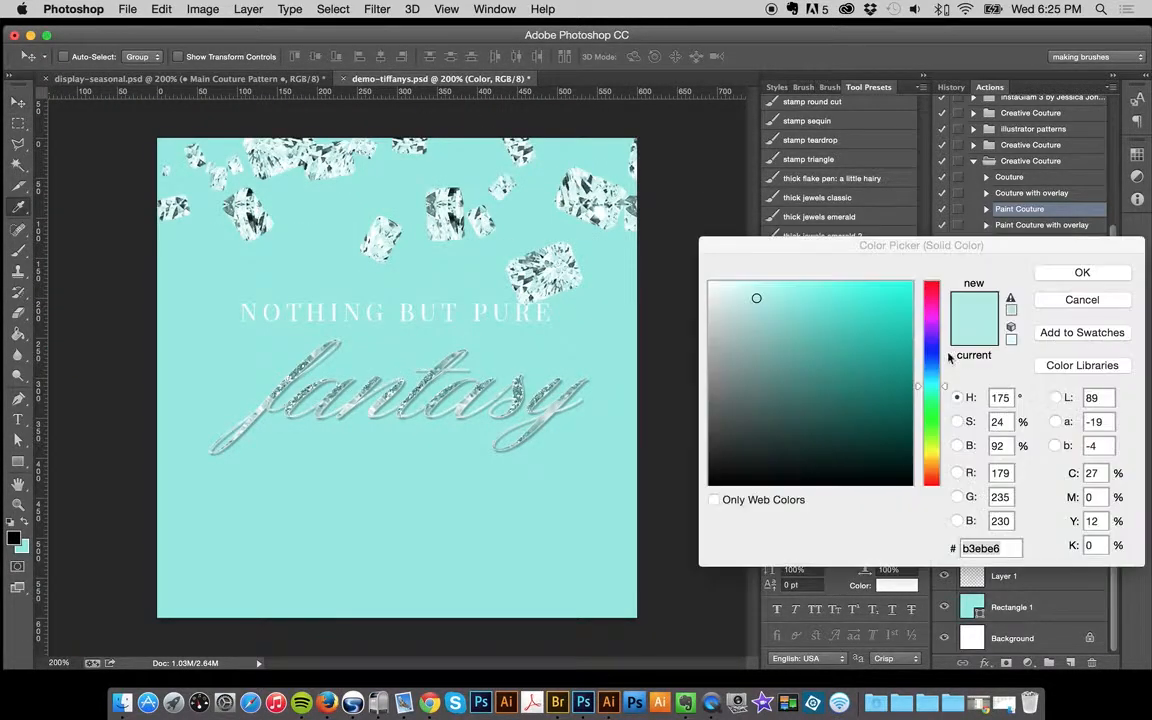
pyautogui.click(769, 337)
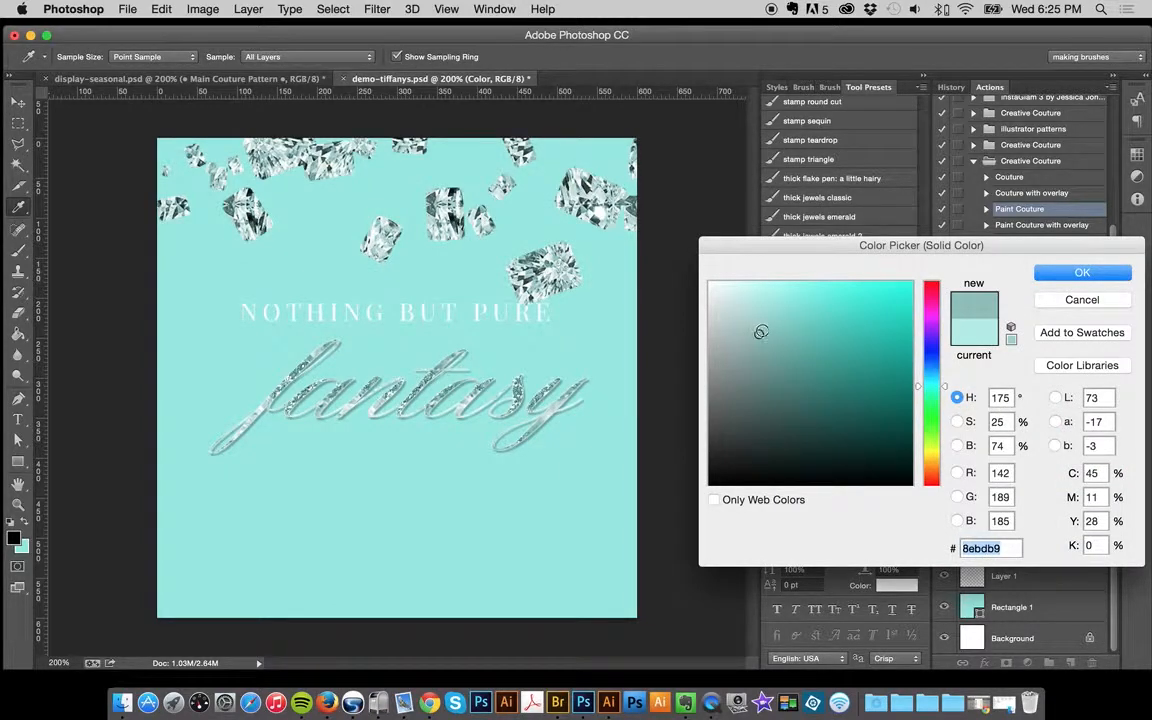
pyautogui.click(759, 324)
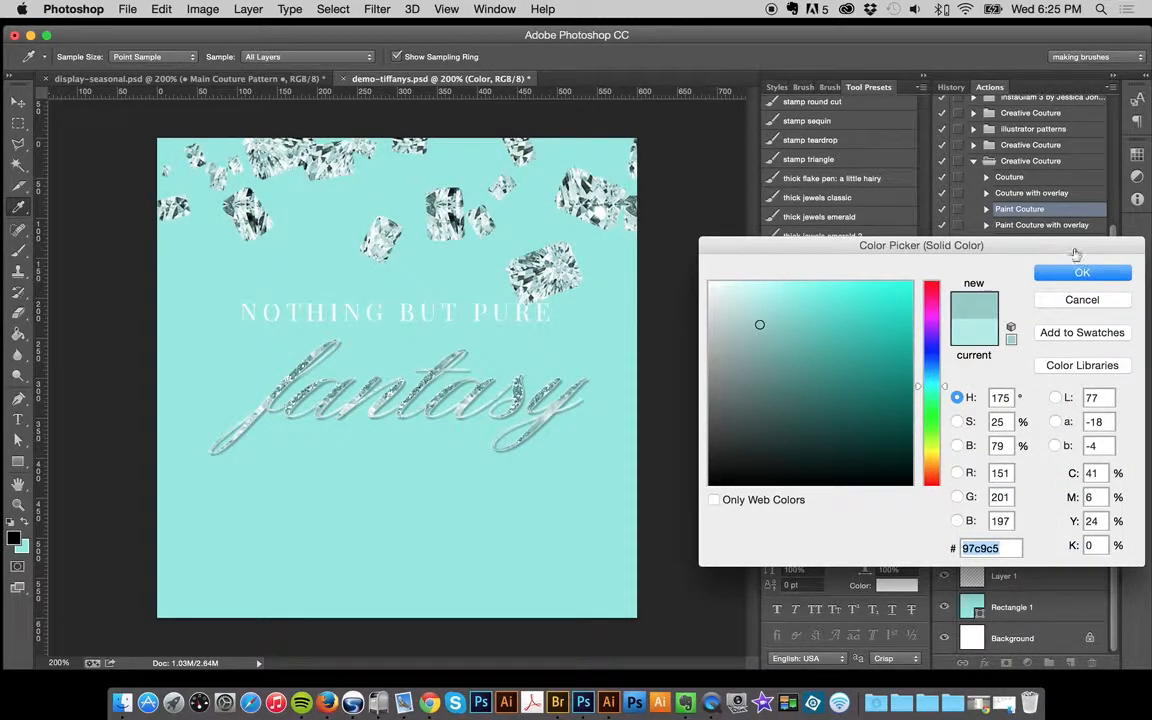
pyautogui.click(1083, 276)
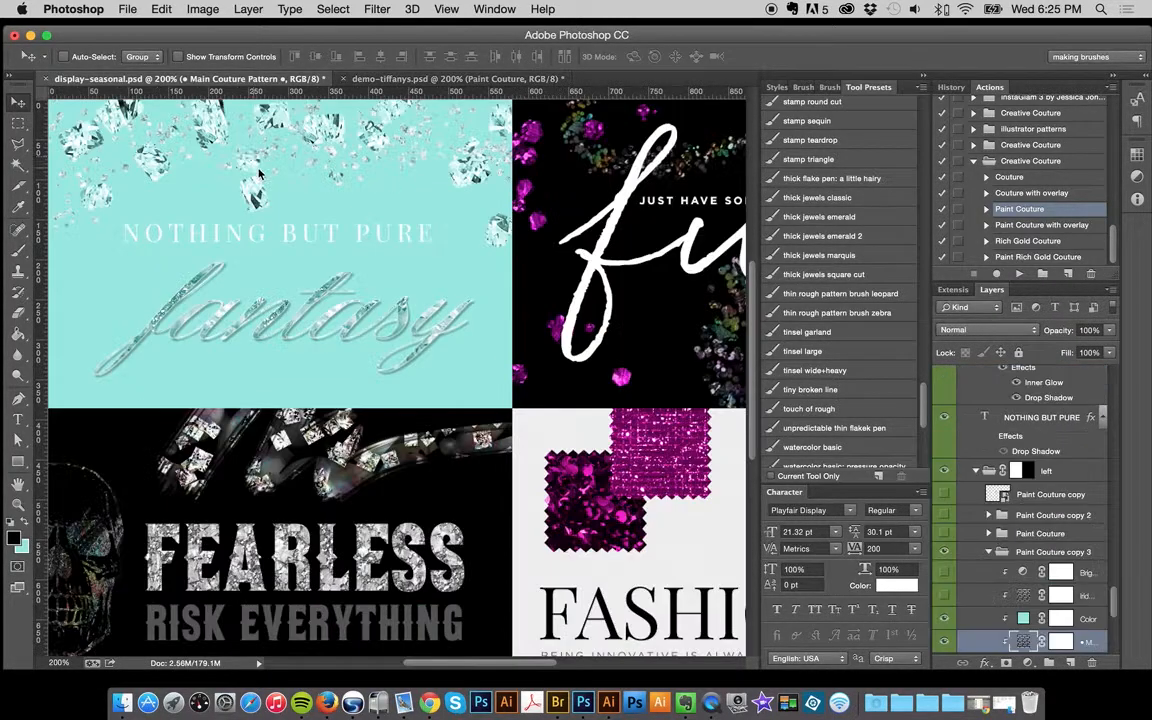
# - Compare both documents and examine the small confetti jewels in display-seasonal.psd by toggling Paint Couture copy 3 and inspecting Paint Couture copy 4
pyautogui.click(255, 78)
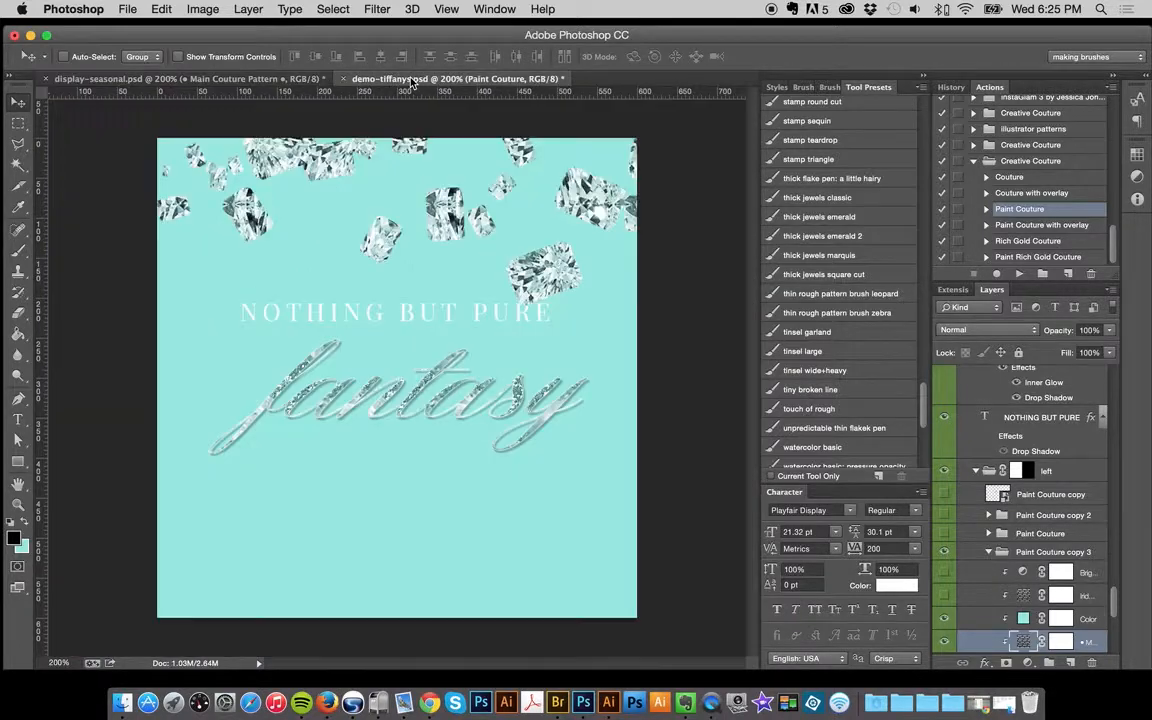
pyautogui.click(372, 78)
pyautogui.click(270, 79)
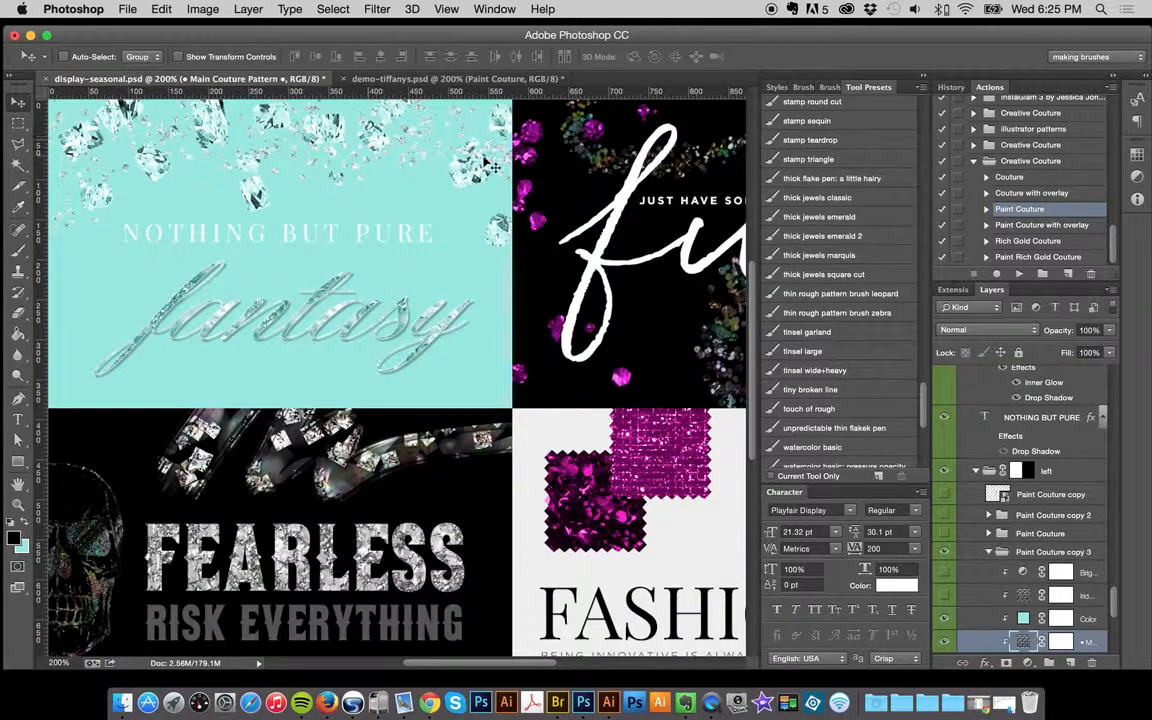
pyautogui.scroll(2, 684, 277)
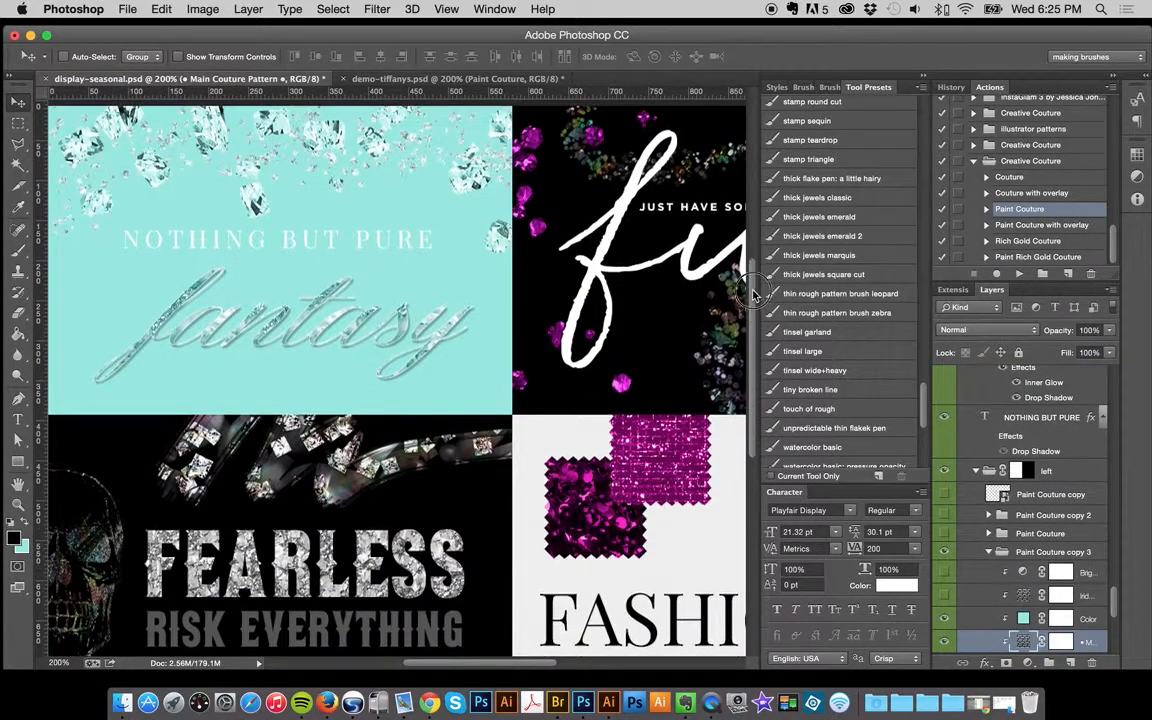
pyautogui.click(990, 553)
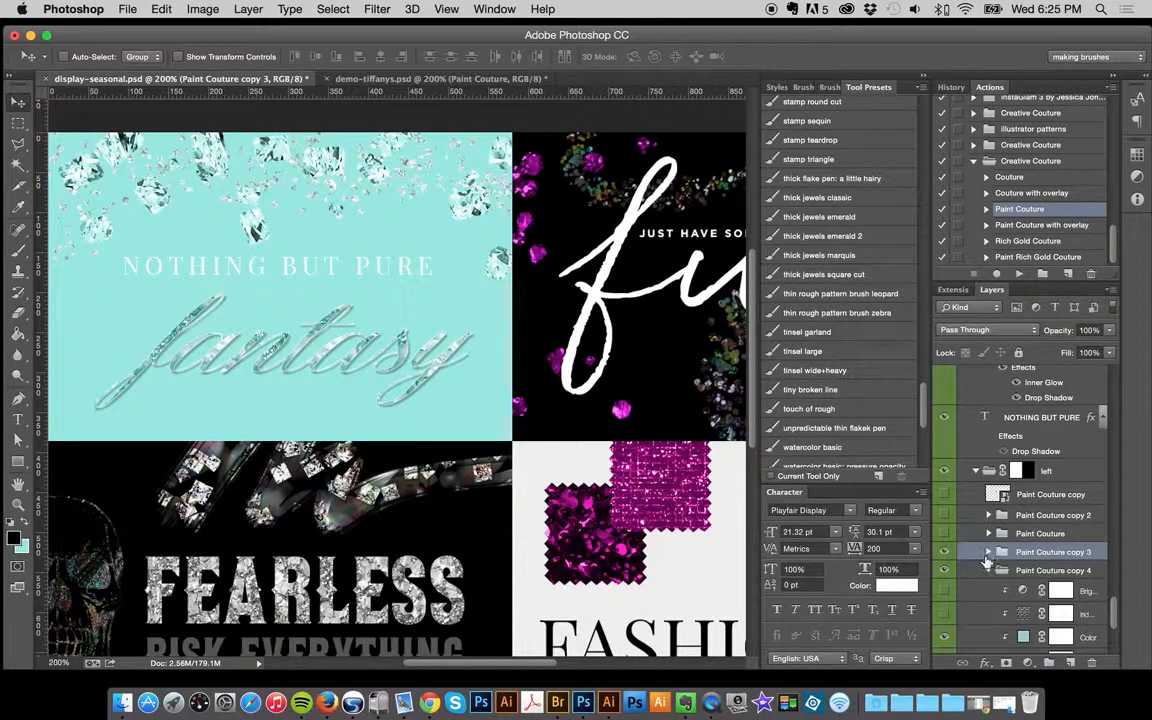
pyautogui.click(945, 553)
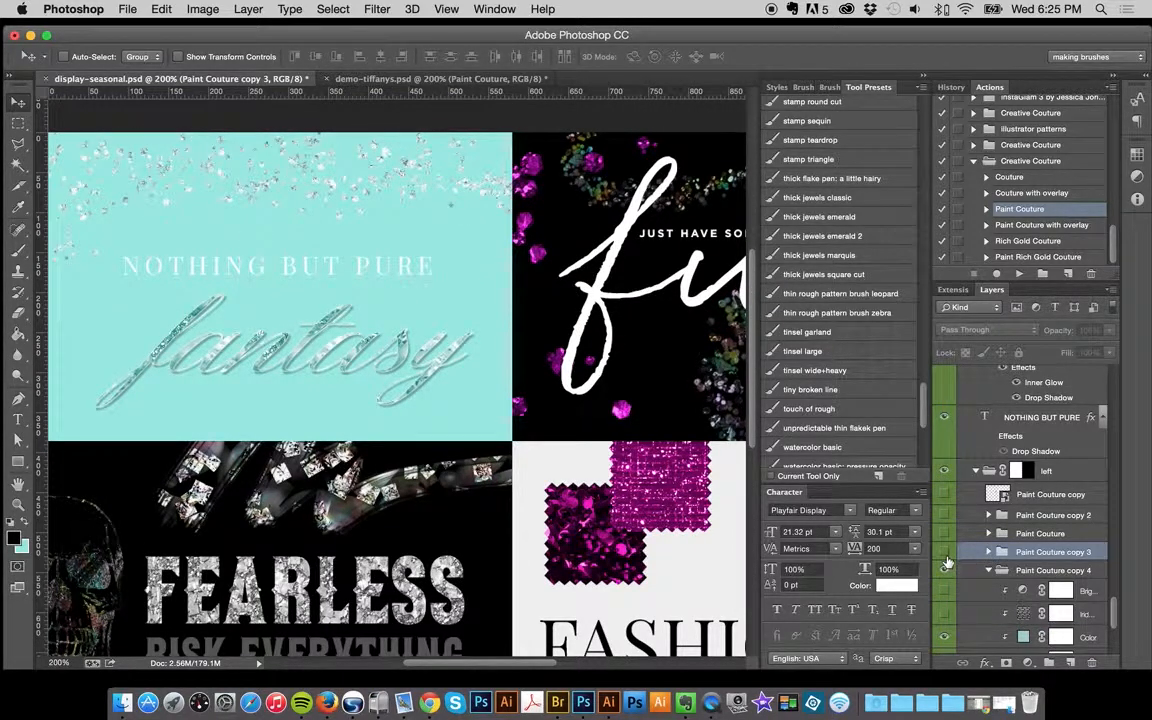
pyautogui.click(1000, 568)
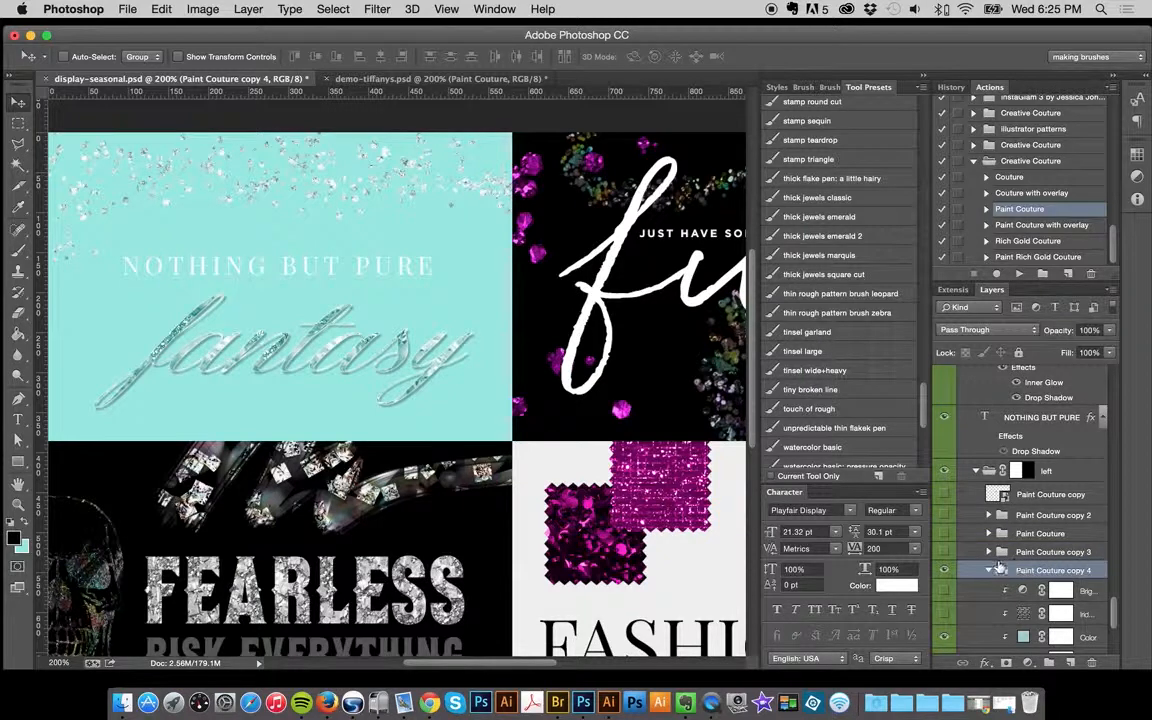
pyautogui.scroll(-2, 1050, 570)
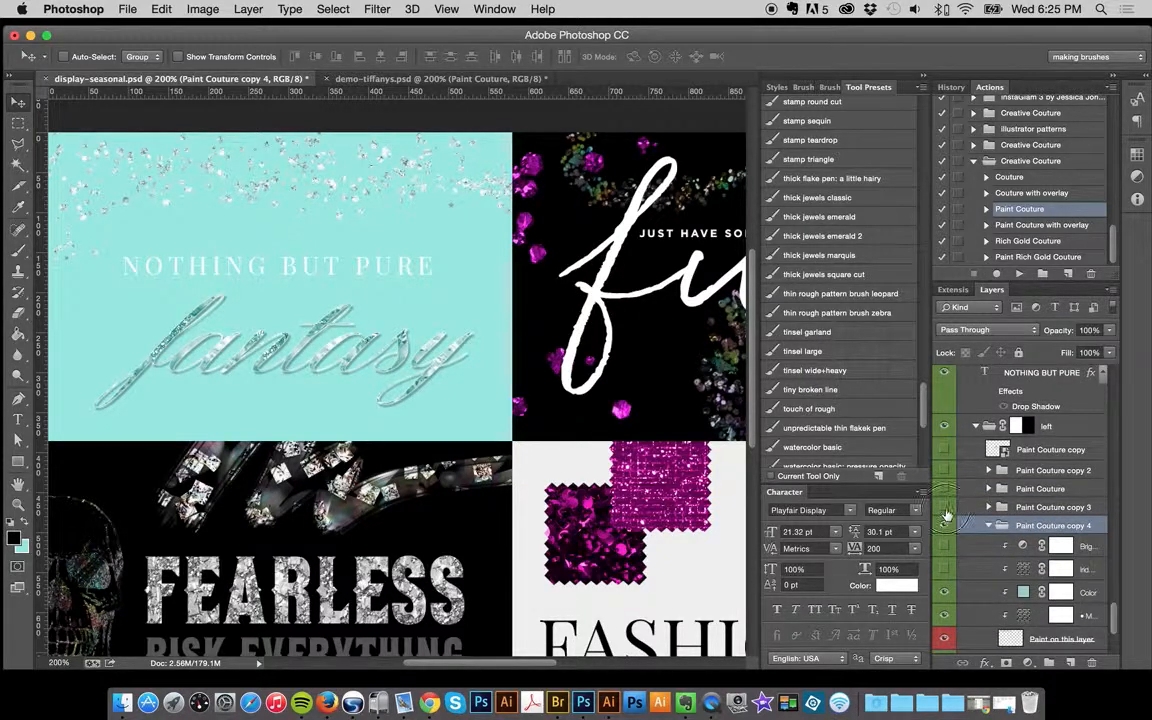
pyautogui.click(944, 638)
# - In demo-tiffanys.psd, run the Paint Couture action above the Couture group and select the new group's "Paint on this layer" layer
pyautogui.click(365, 78)
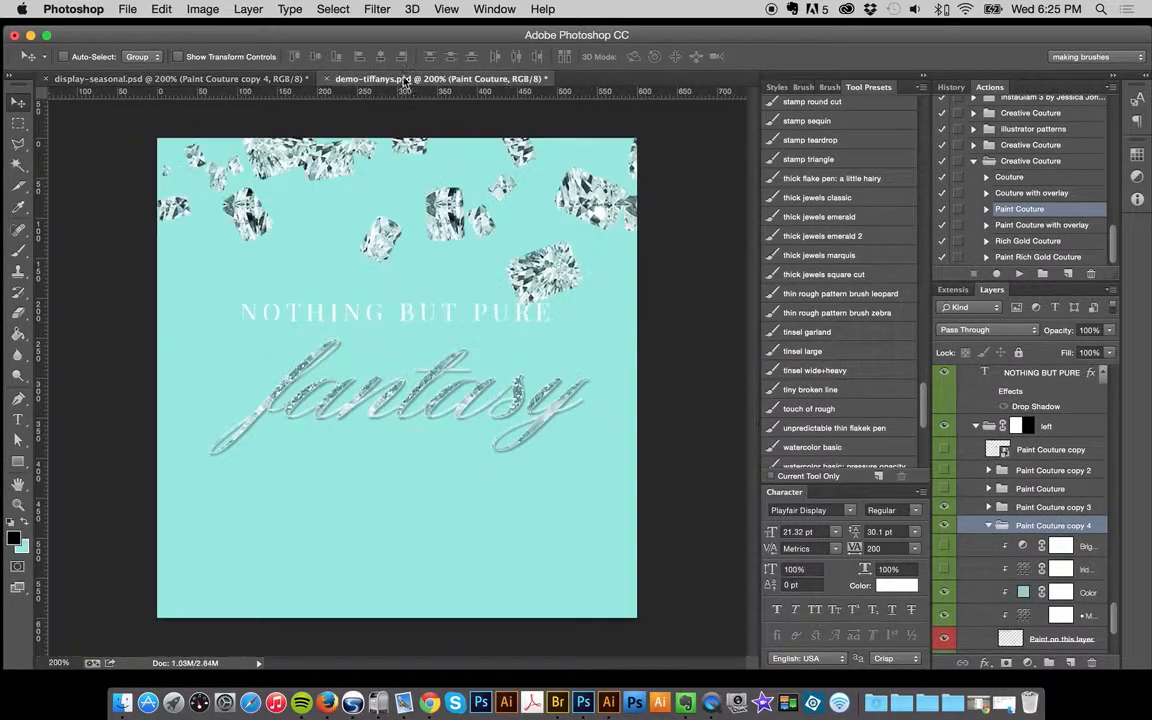
pyautogui.click(1022, 393)
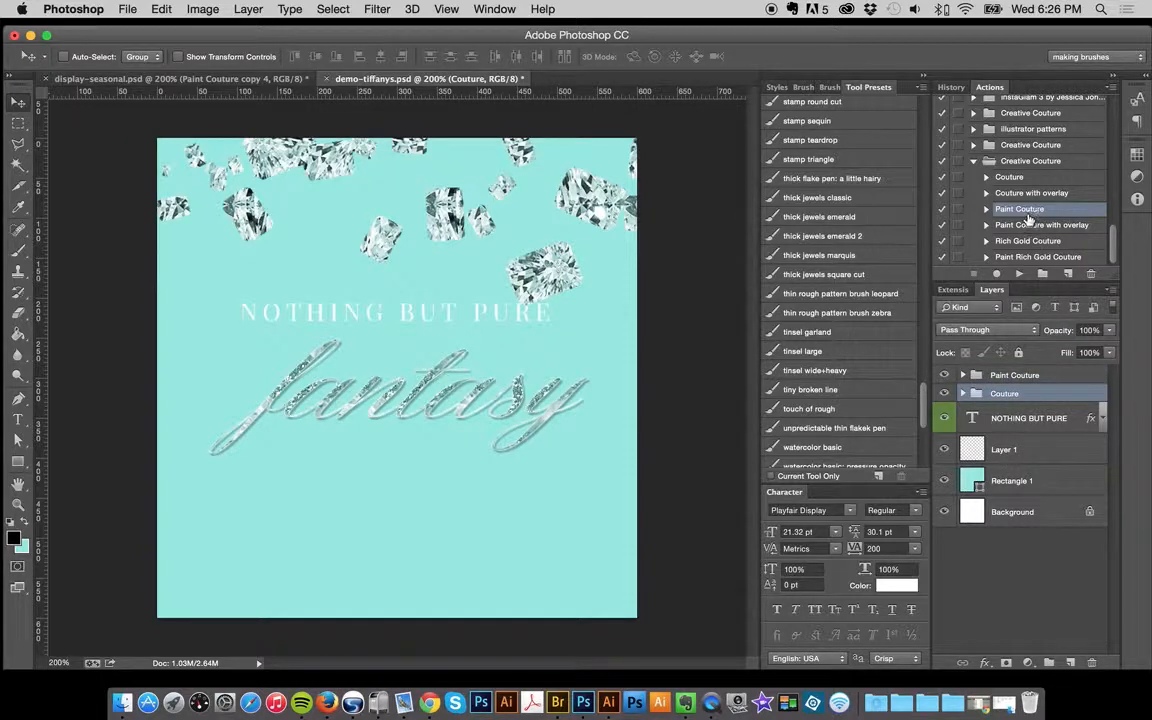
pyautogui.click(1019, 274)
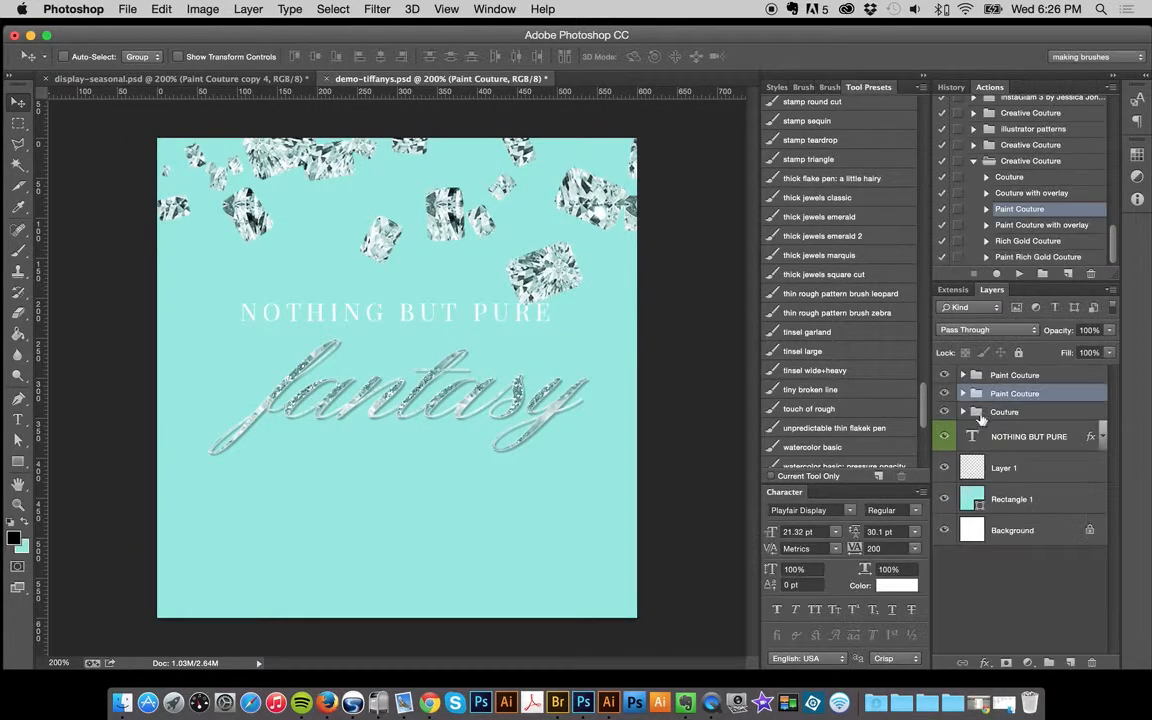
pyautogui.click(963, 393)
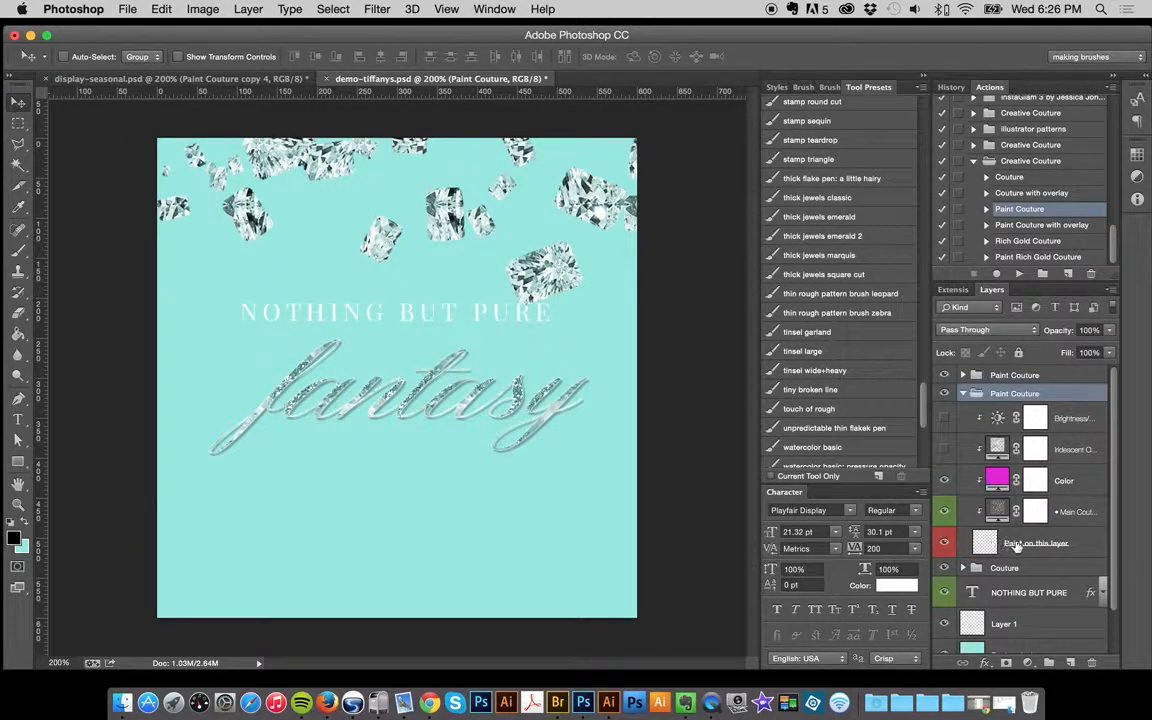
pyautogui.click(1016, 545)
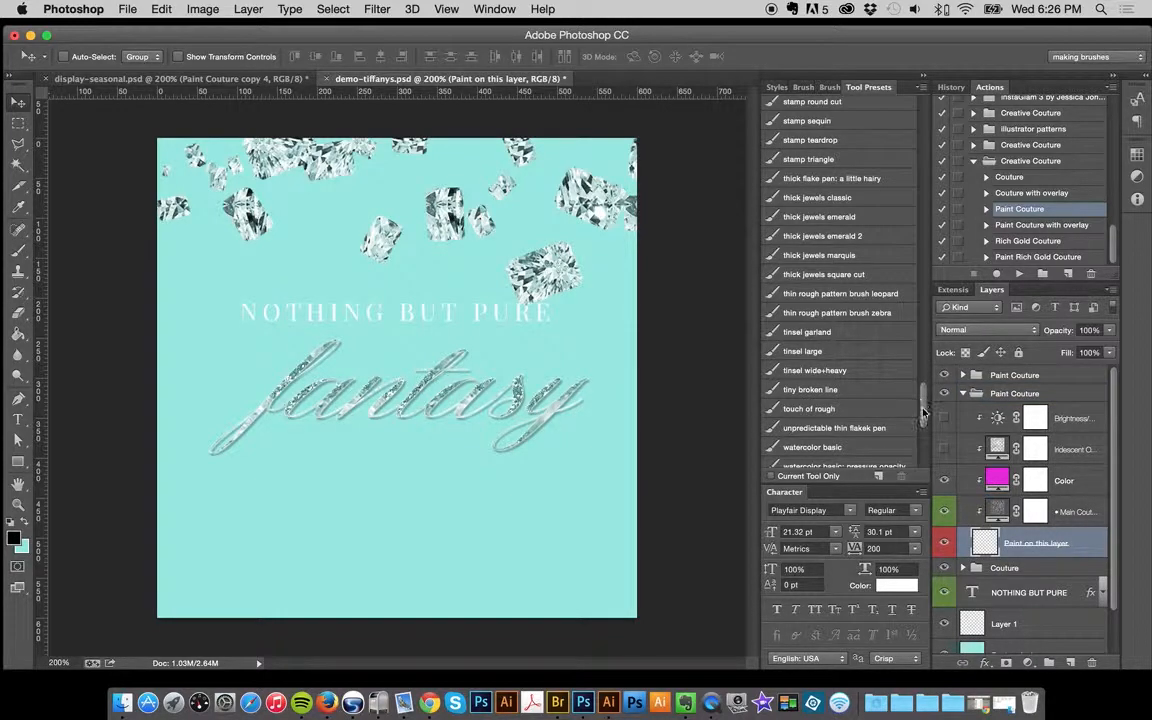
# - Paint small jewels across the top of the square with the "jewel confetti cushion cut" brush at size 15, and hide their Color fill
pyautogui.moveTo(924, 412); pyautogui.dragTo(921, 267)
pyautogui.click(828, 189)
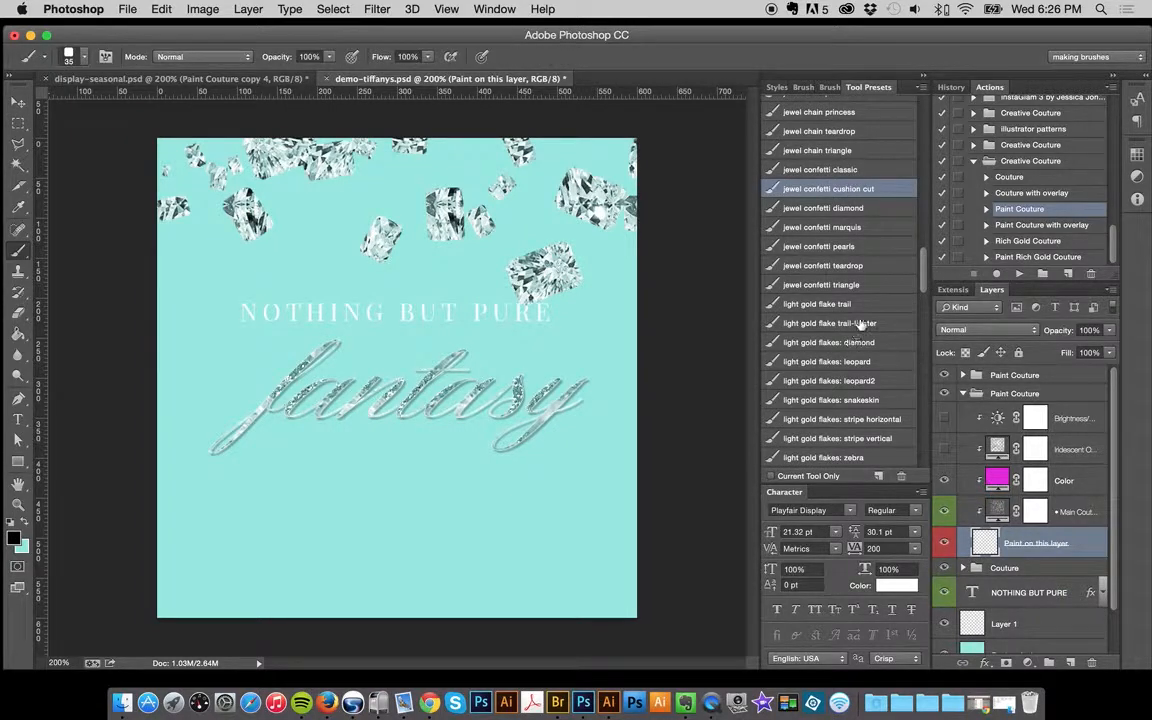
pyautogui.moveTo(283, 514)
pyautogui.mouseDown()
pyautogui.moveTo(423, 527)
pyautogui.moveTo(476, 584)
pyautogui.mouseUp()
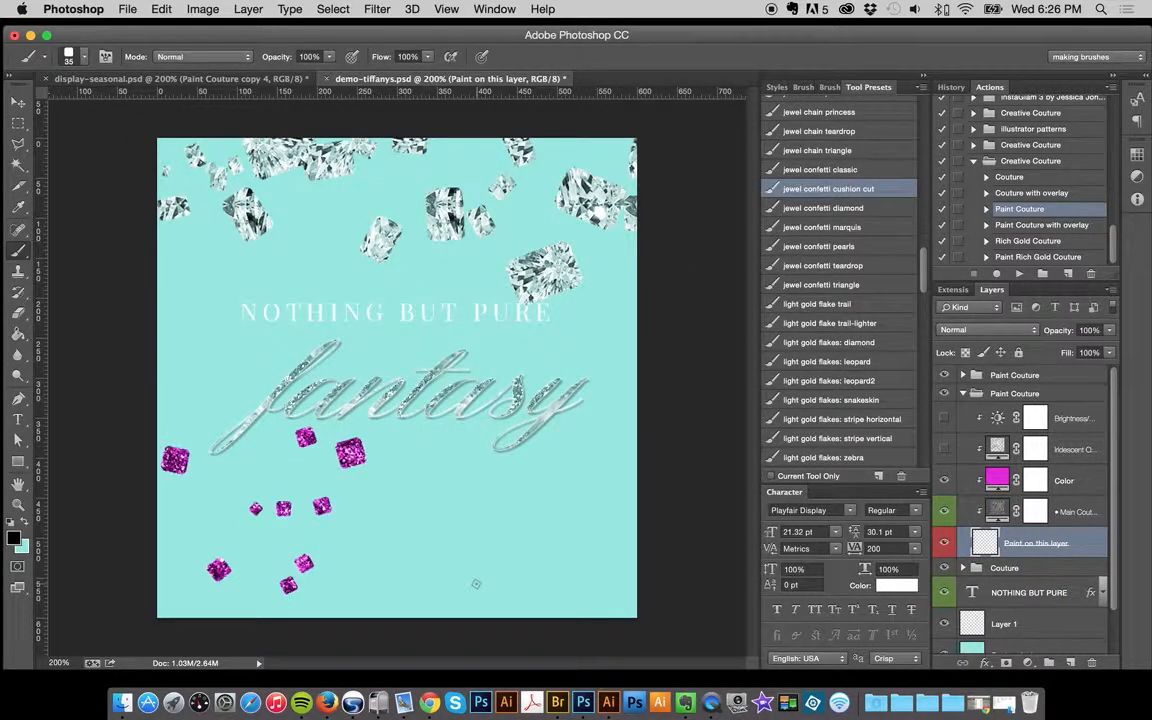
pyautogui.press('super+z')
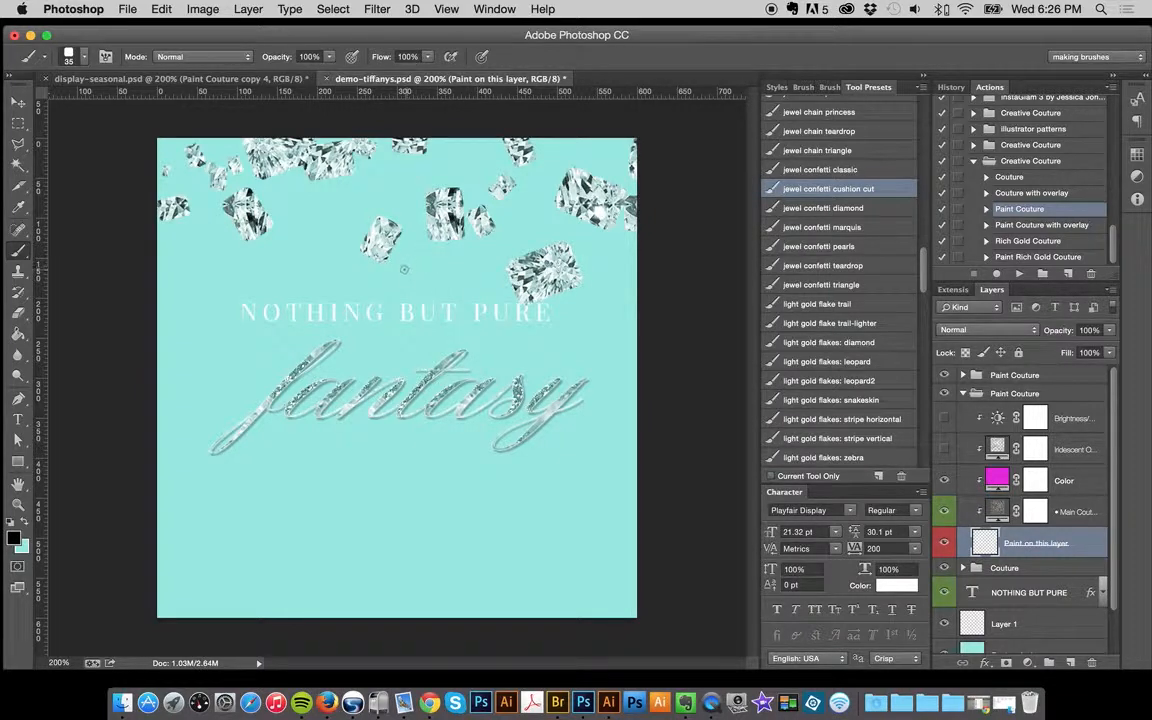
pyautogui.press('[')
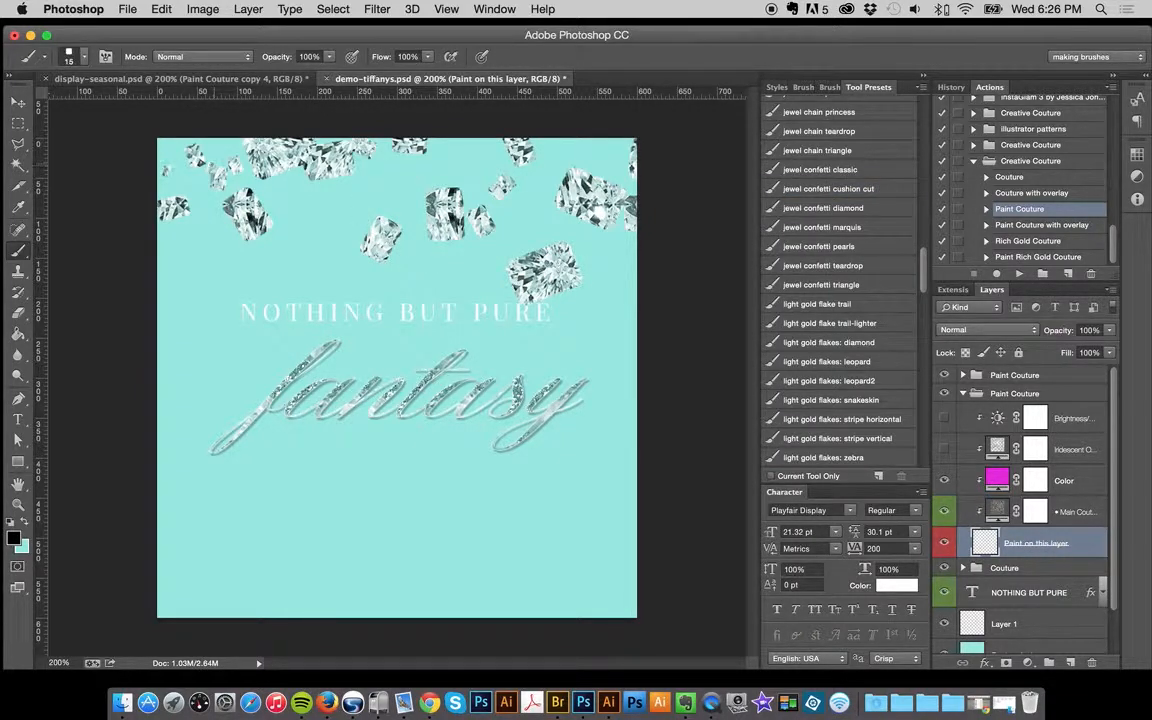
pyautogui.moveTo(172, 187)
pyautogui.mouseDown()
pyautogui.moveTo(212, 148)
pyautogui.moveTo(330, 168)
pyautogui.moveTo(275, 190)
pyautogui.moveTo(547, 191)
pyautogui.moveTo(590, 200)
pyautogui.moveTo(630, 230)
pyautogui.moveTo(615, 255)
pyautogui.mouseUp()
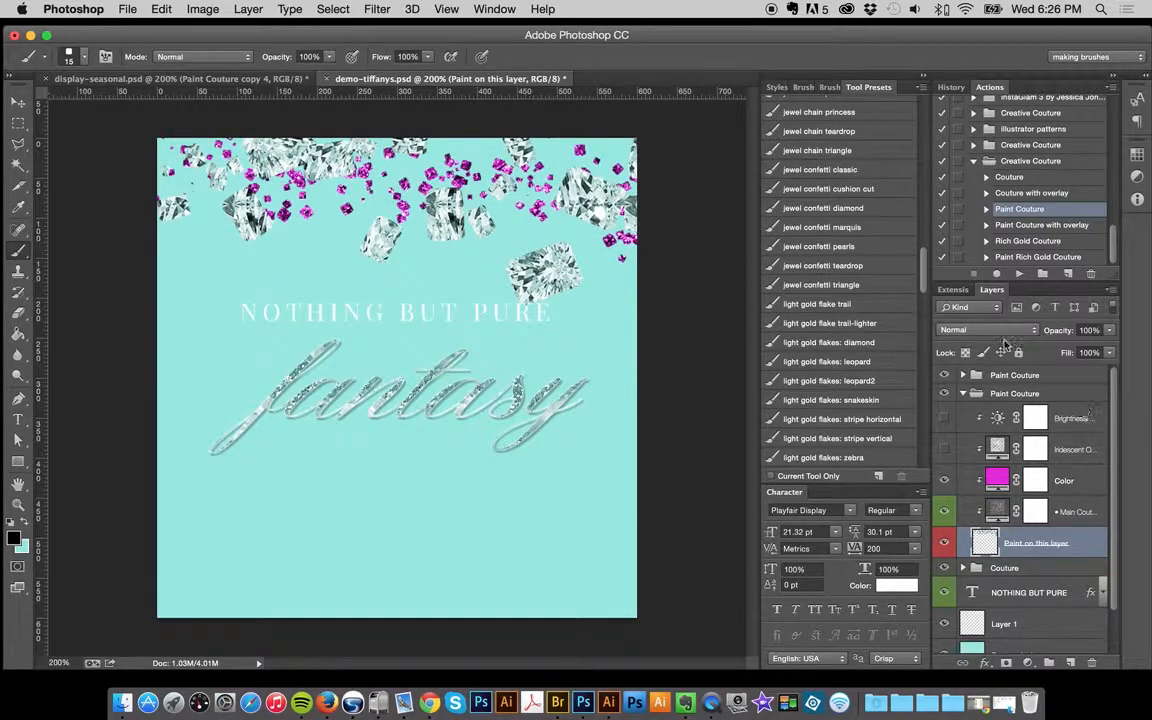
pyautogui.click(944, 481)
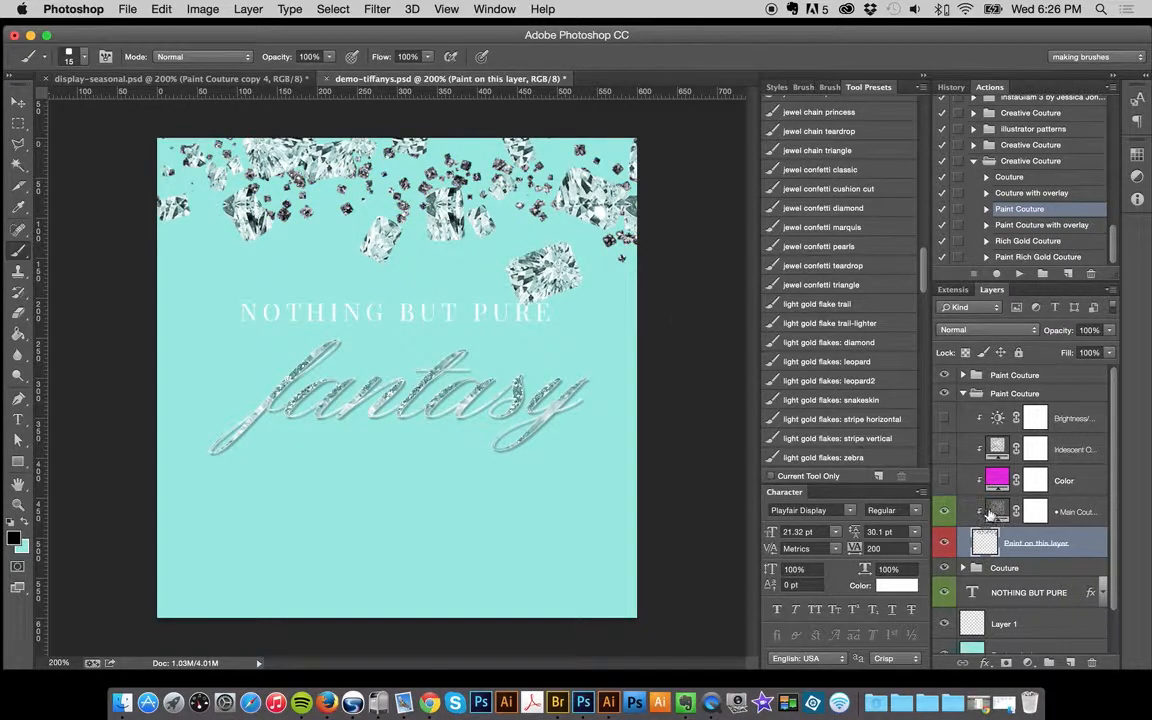
# - In display-seasonal.psd, check which pattern and scale the Main Couture Pattern fill of Paint Couture copy 4 uses
pyautogui.click(265, 79)
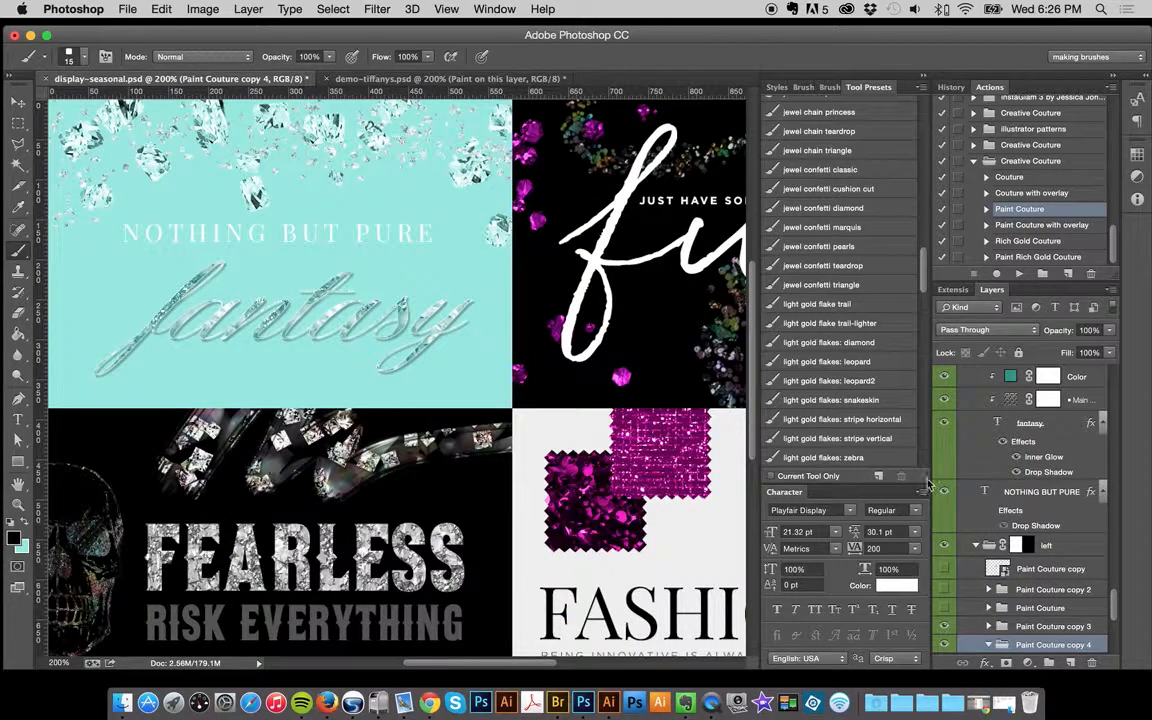
pyautogui.moveTo(1112, 584); pyautogui.dragTo(1113, 630)
pyautogui.click(946, 549)
pyautogui.click(946, 549)
pyautogui.doubleClick(1023, 522)
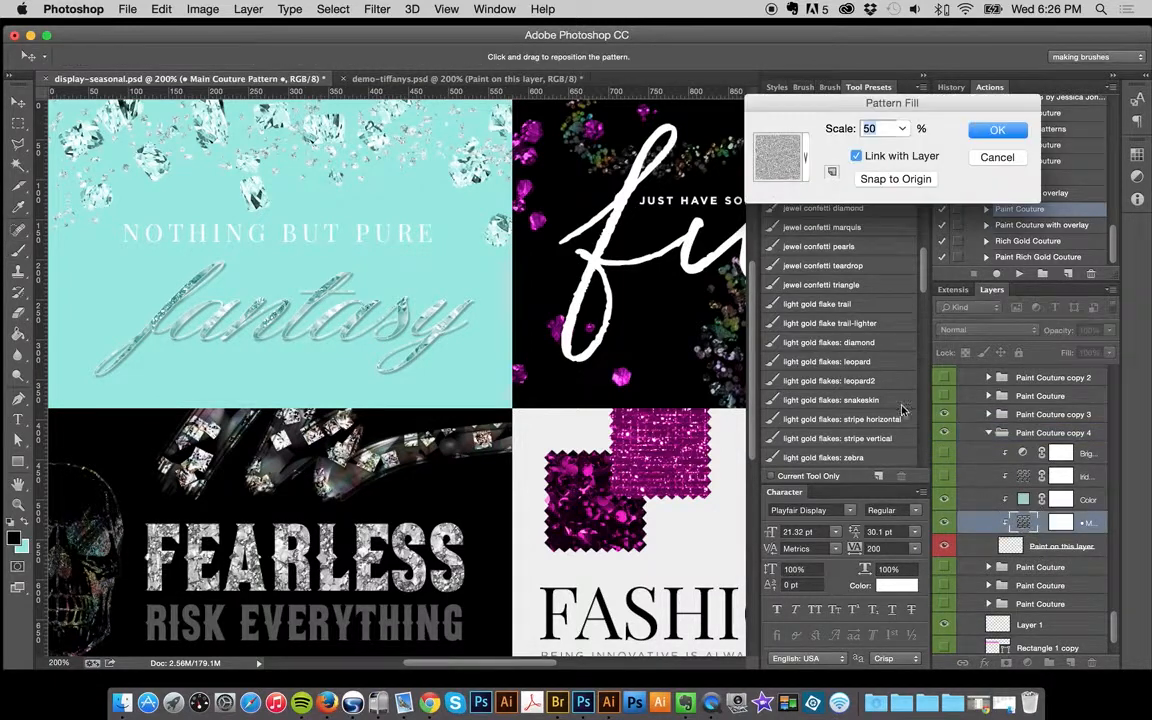
pyautogui.click(781, 163)
pyautogui.moveTo(880, 283); pyautogui.dragTo(882, 265)
pyautogui.click(986, 133)
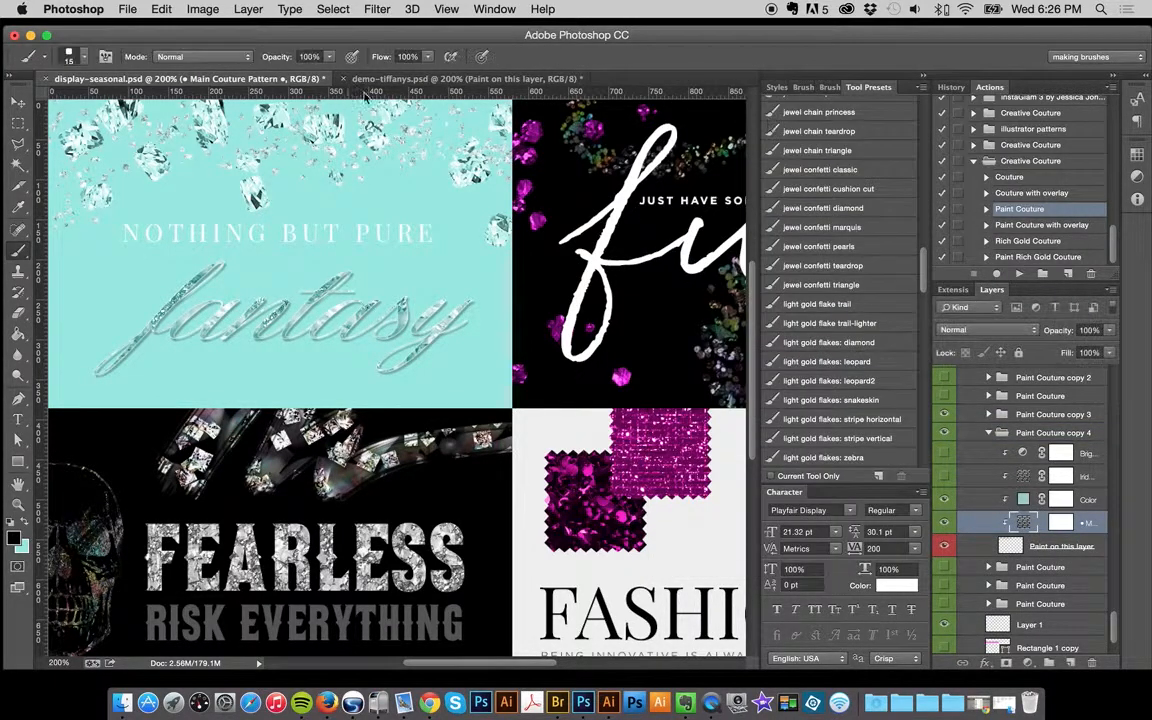
# - In demo-tiffanys.psd, change the confetti jewels' Main Couture Pattern fill to jeweled 5 at 100% scale
pyautogui.click(407, 80)
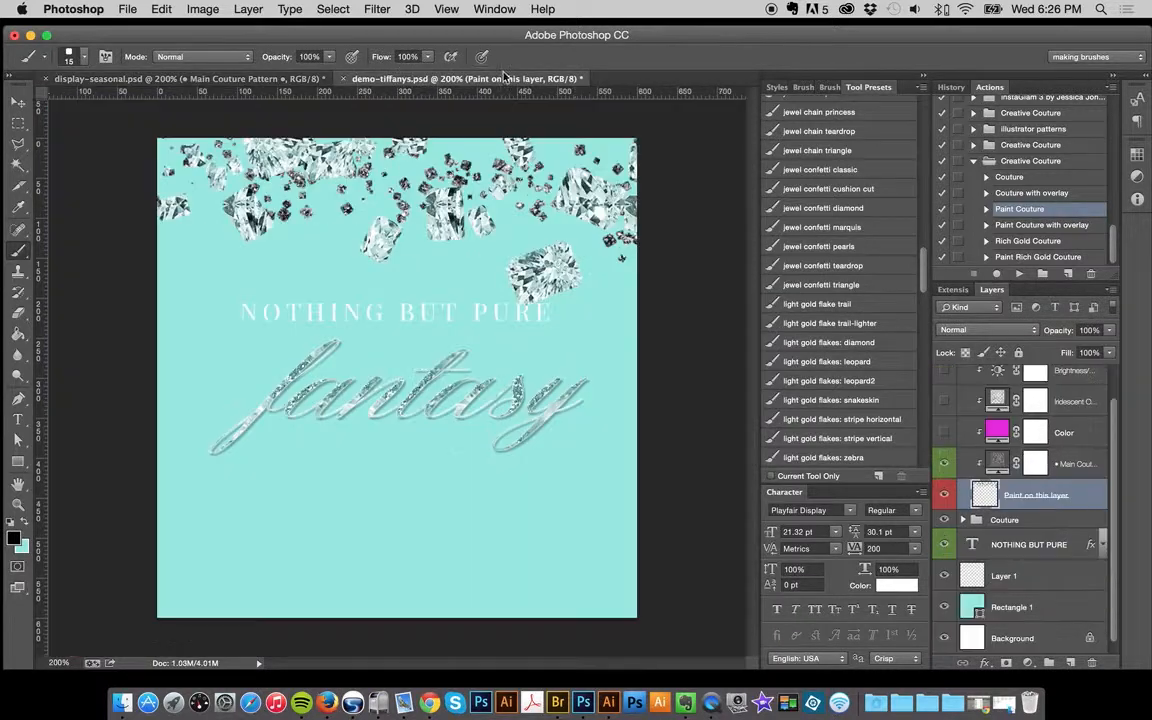
pyautogui.doubleClick(997, 462)
pyautogui.click(776, 158)
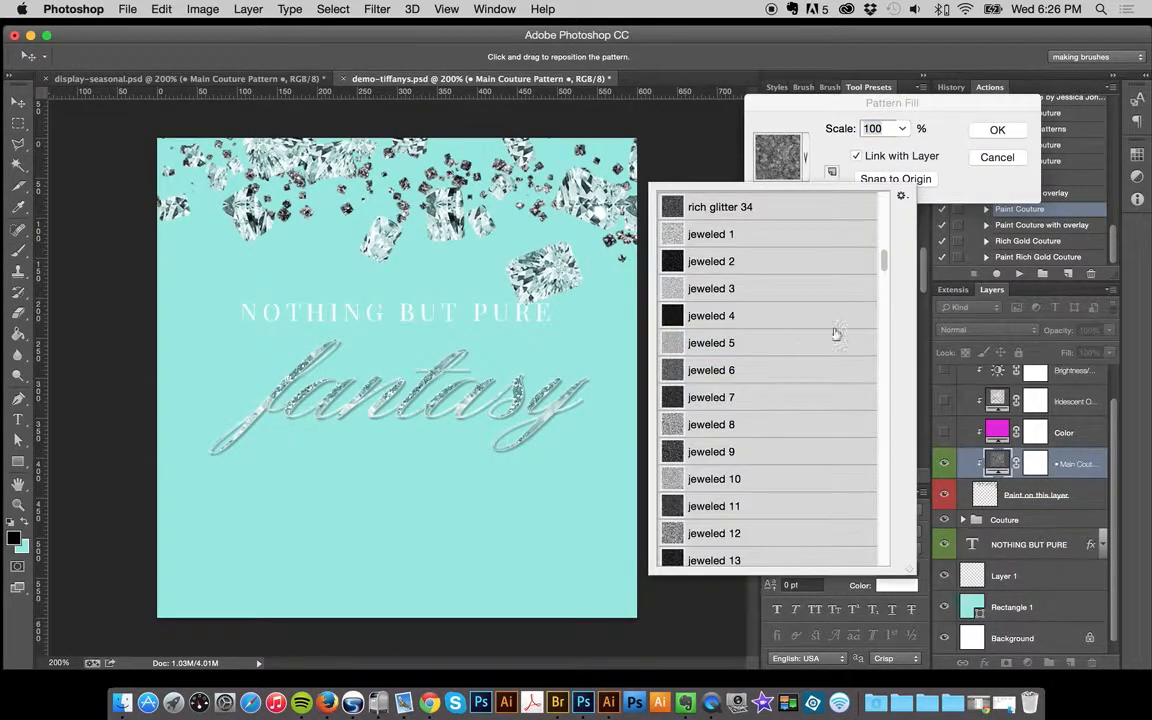
pyautogui.click(745, 343)
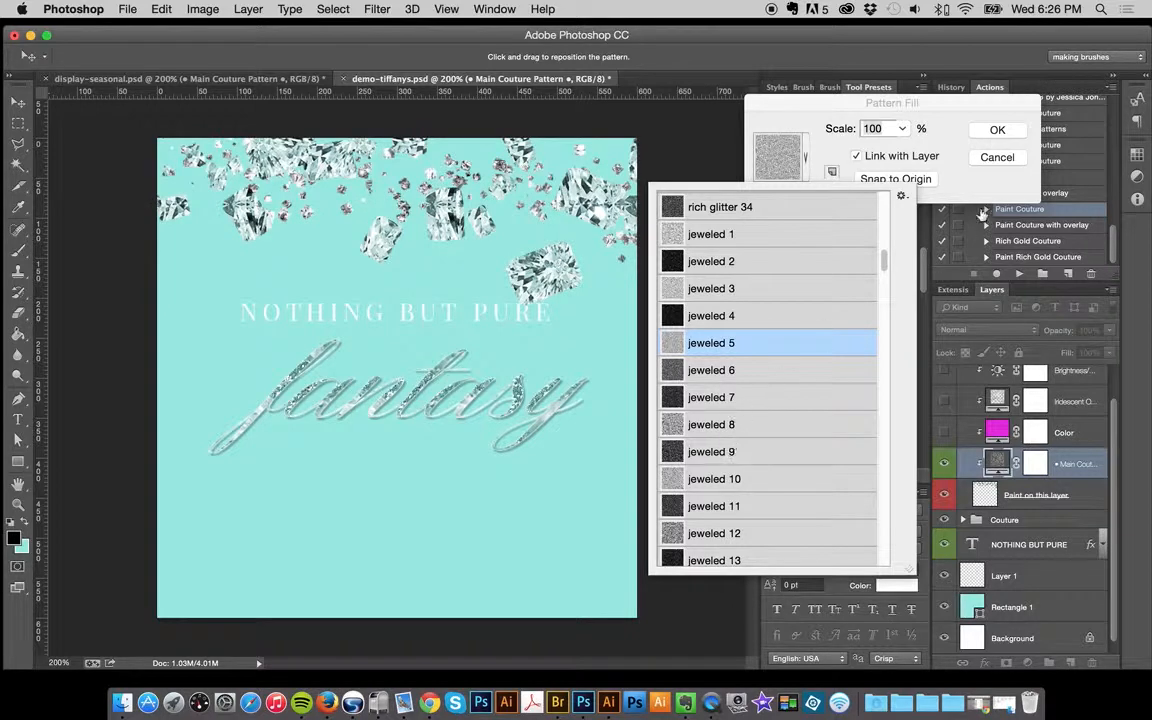
pyautogui.click(997, 130)
pyautogui.press('b')
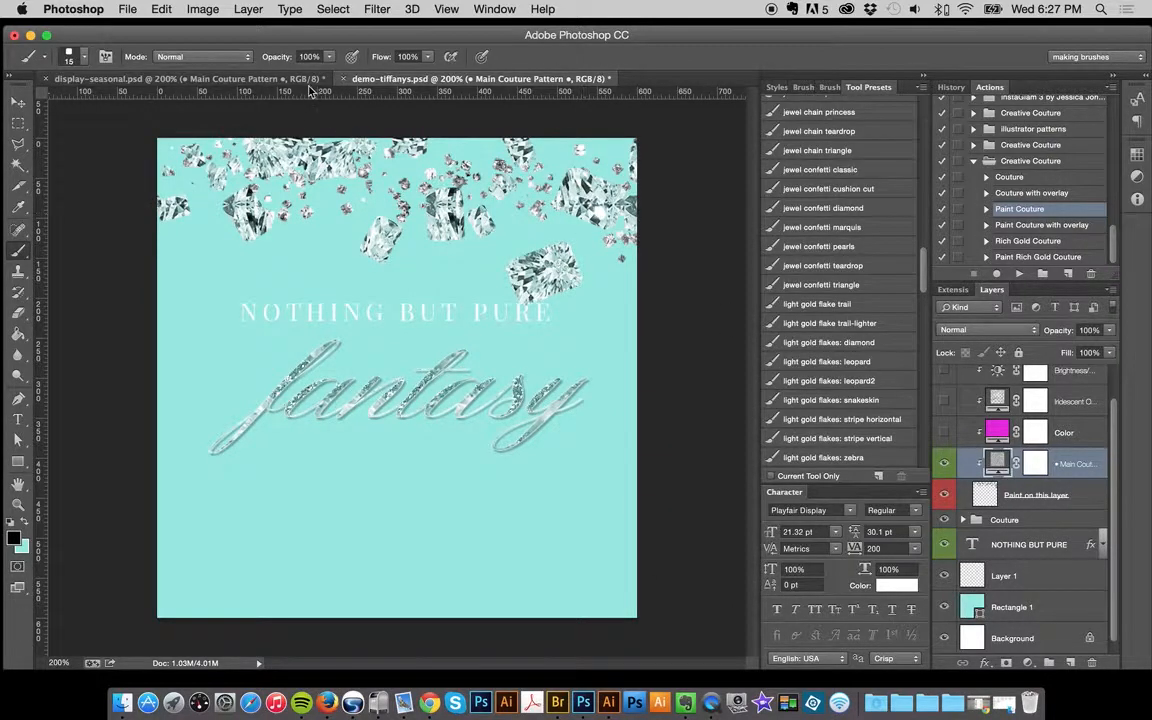
# - In demo-tiffanys.psd, show the confetti jewels' Color fill and change it to the pale teal c7e4e2
pyautogui.click(282, 79)
pyautogui.click(372, 78)
pyautogui.click(945, 432)
pyautogui.doubleClick(998, 433)
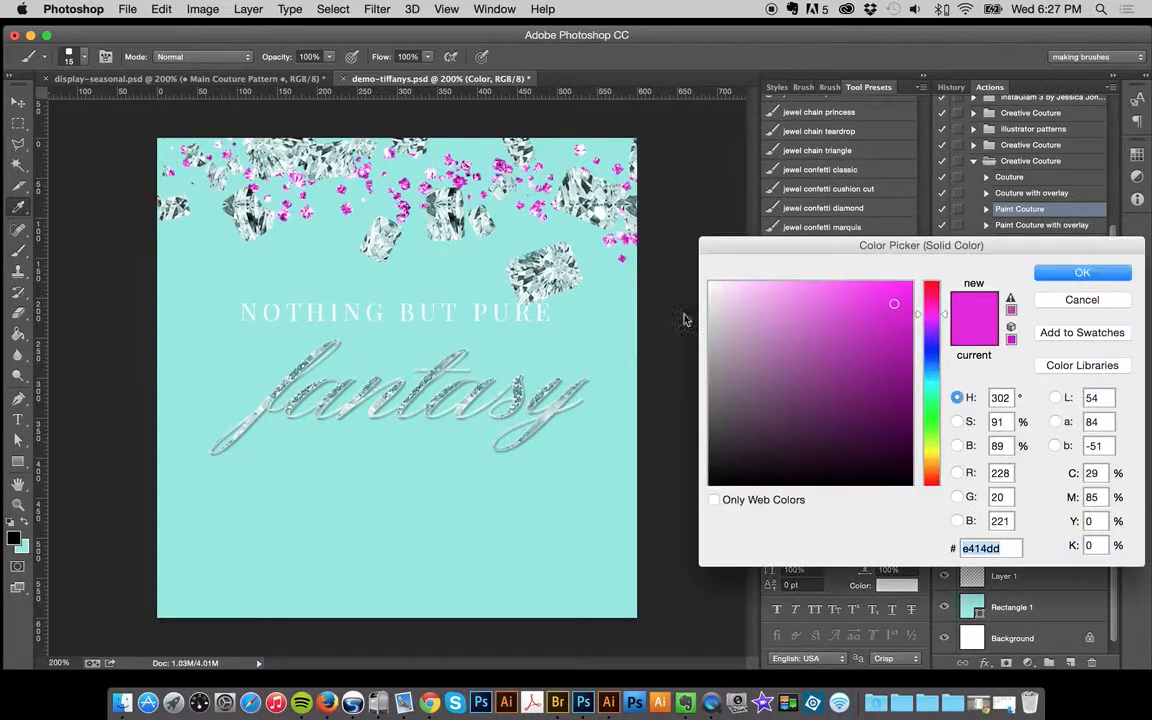
pyautogui.click(624, 323)
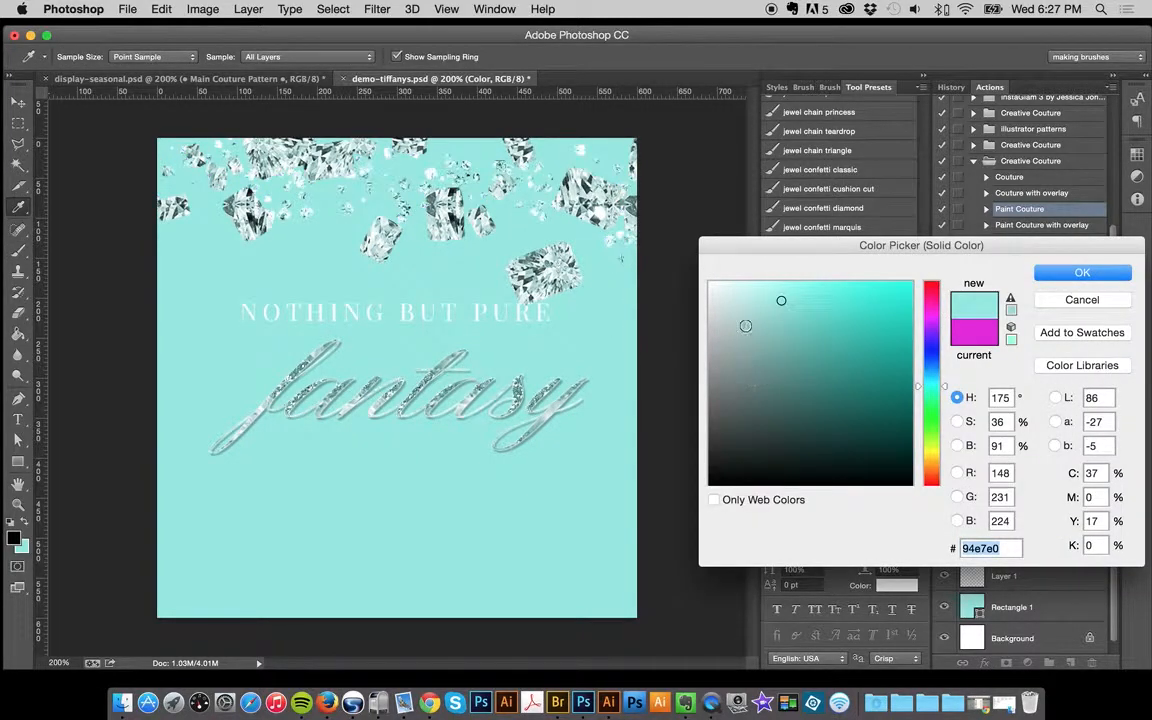
pyautogui.moveTo(945, 388); pyautogui.dragTo(942, 380)
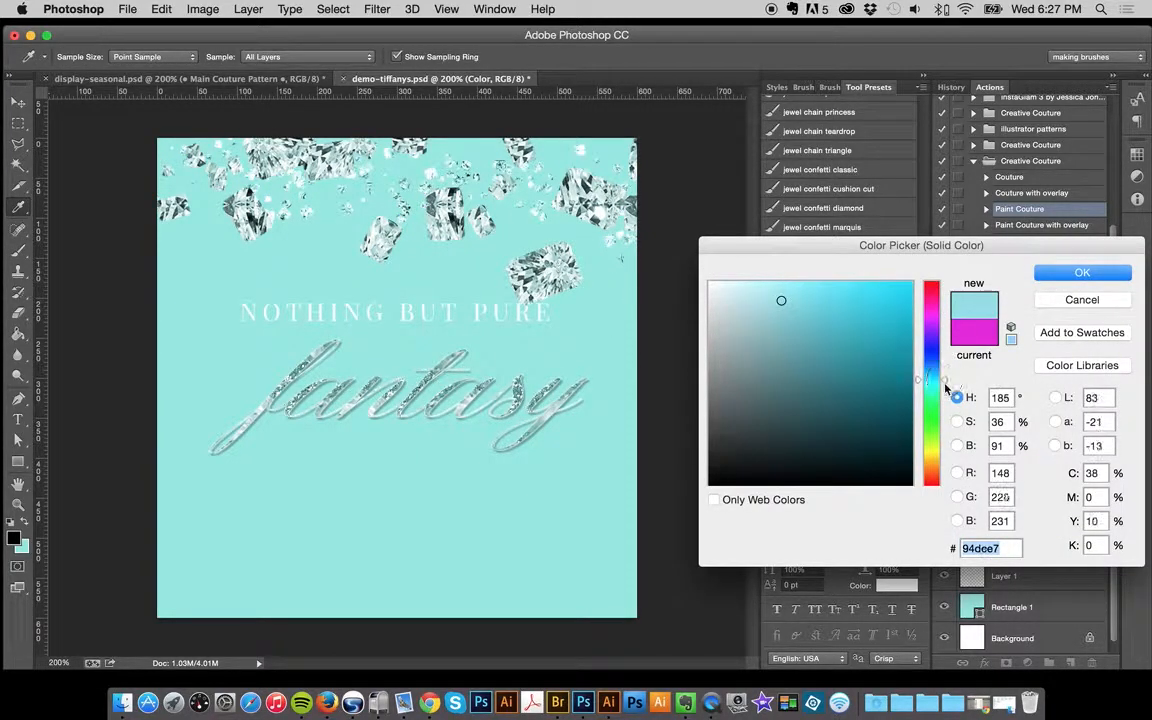
pyautogui.click(748, 290)
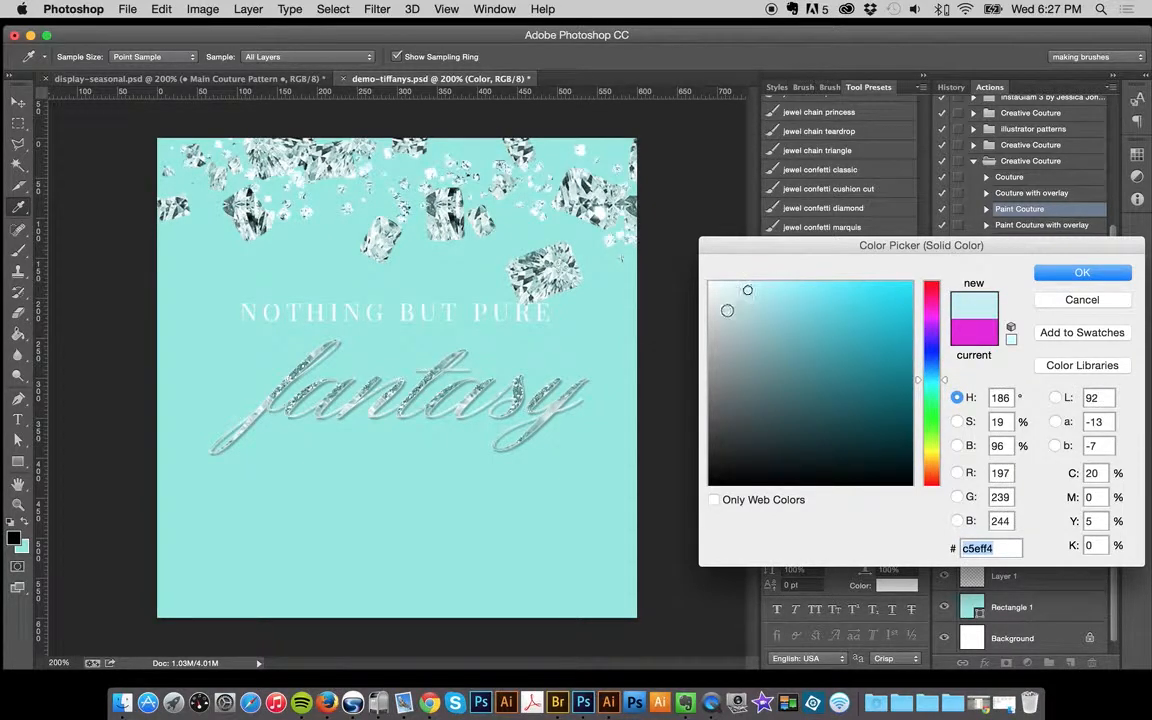
pyautogui.click(742, 308)
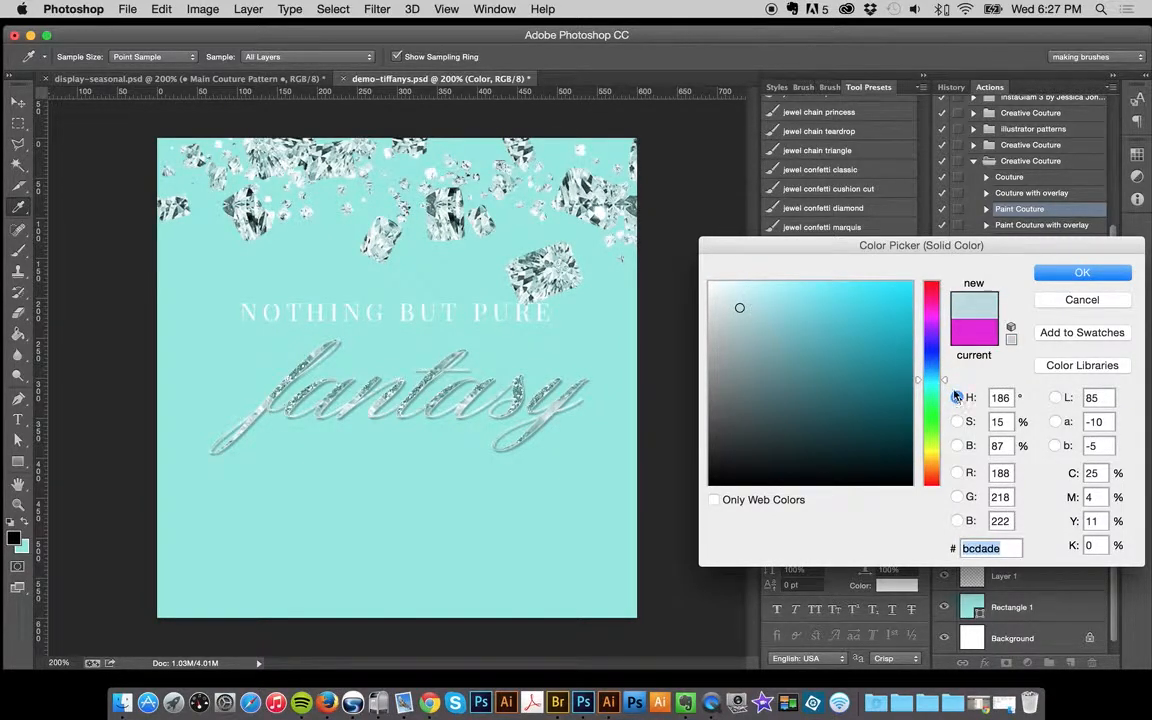
pyautogui.click(603, 366)
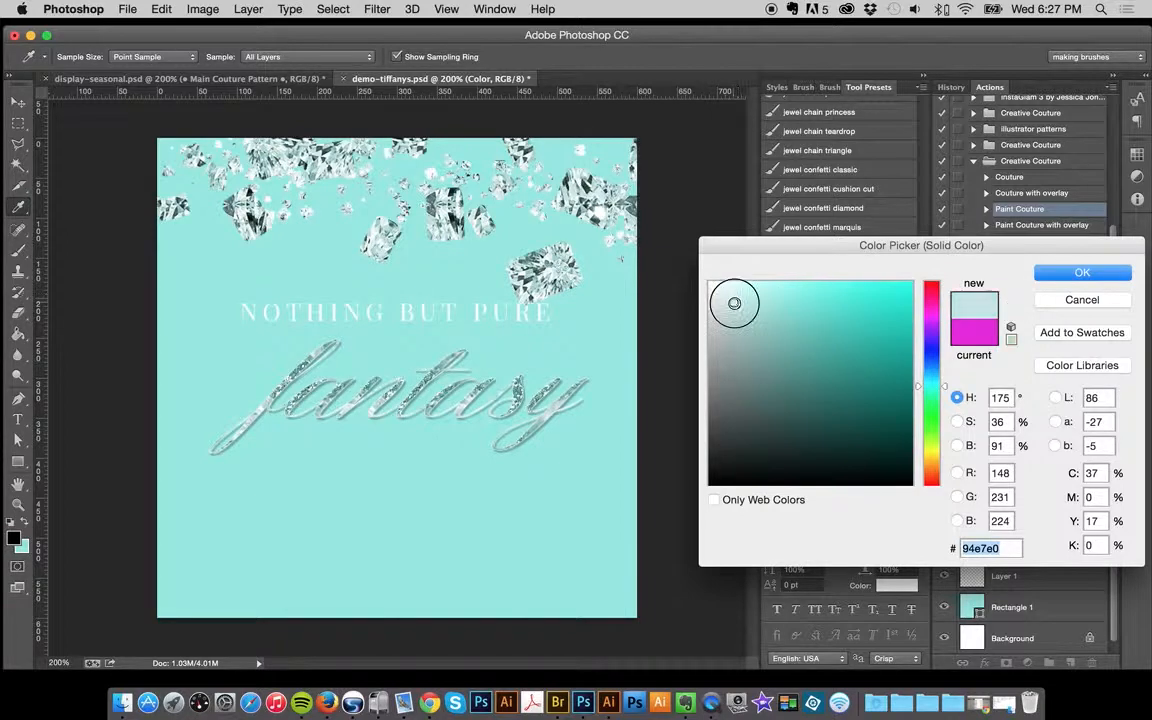
pyautogui.click(734, 302)
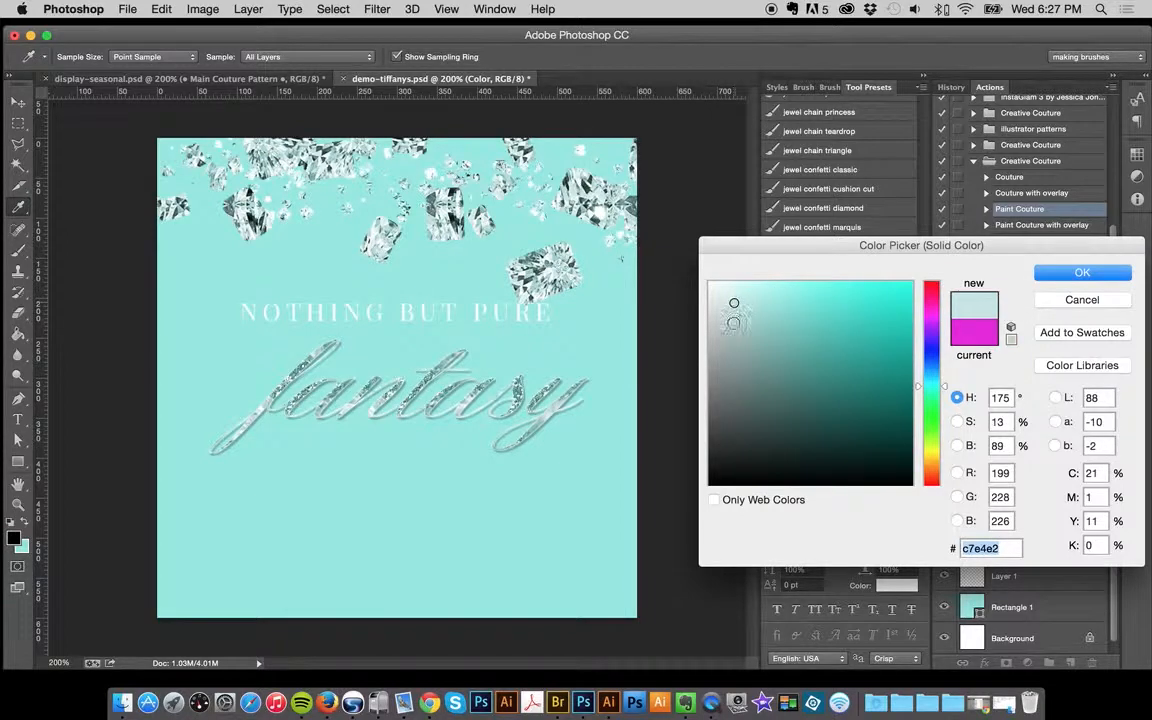
pyautogui.click(1060, 270)
pyautogui.press('b')
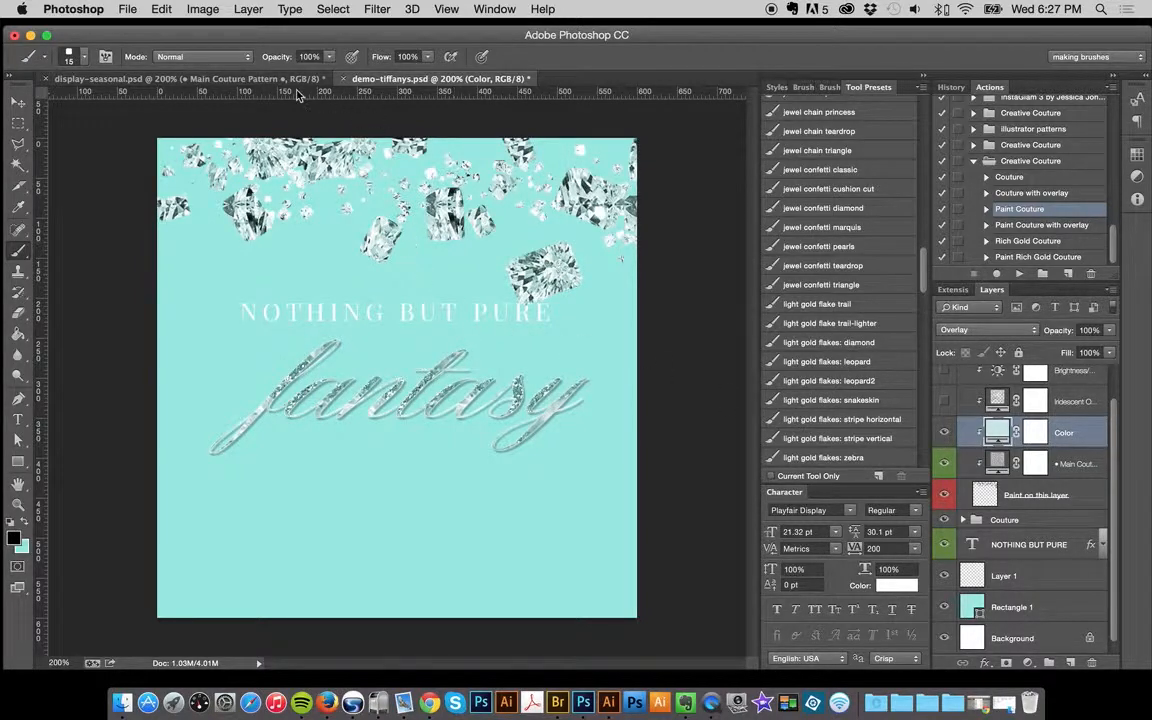
# - In display-seasonal.psd, go to the FASHION design and select its FASHION text to locate the design's layers
pyautogui.click(270, 79)
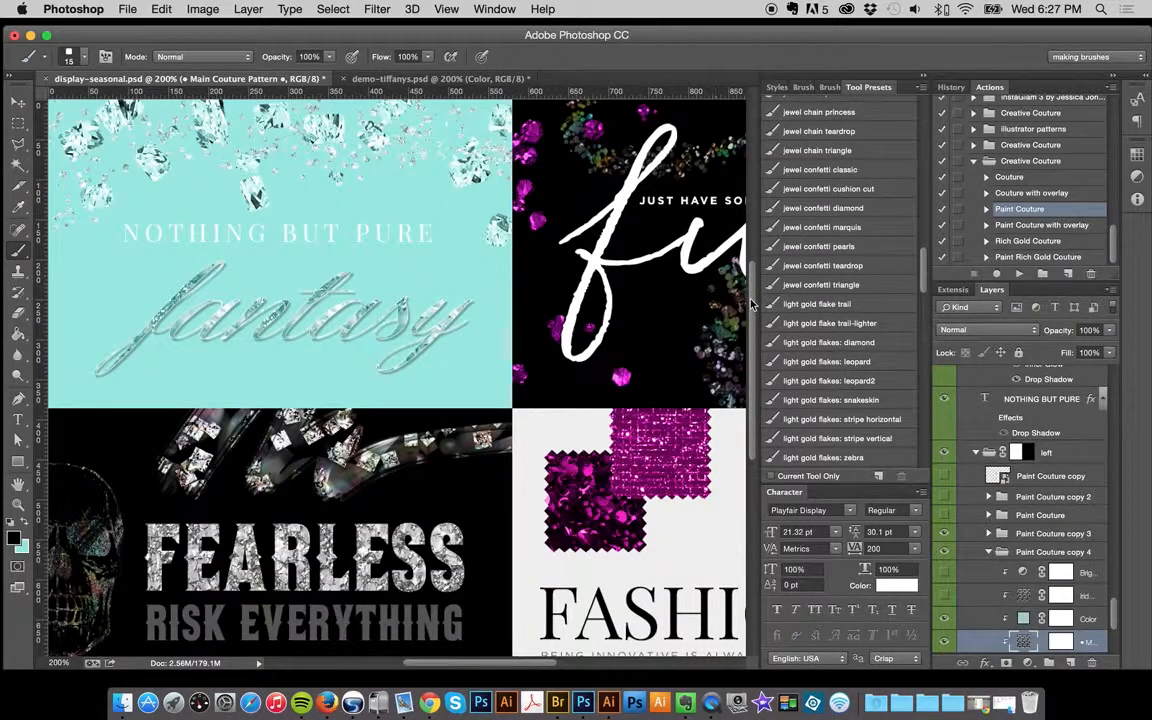
pyautogui.scroll(3, 676, 275)
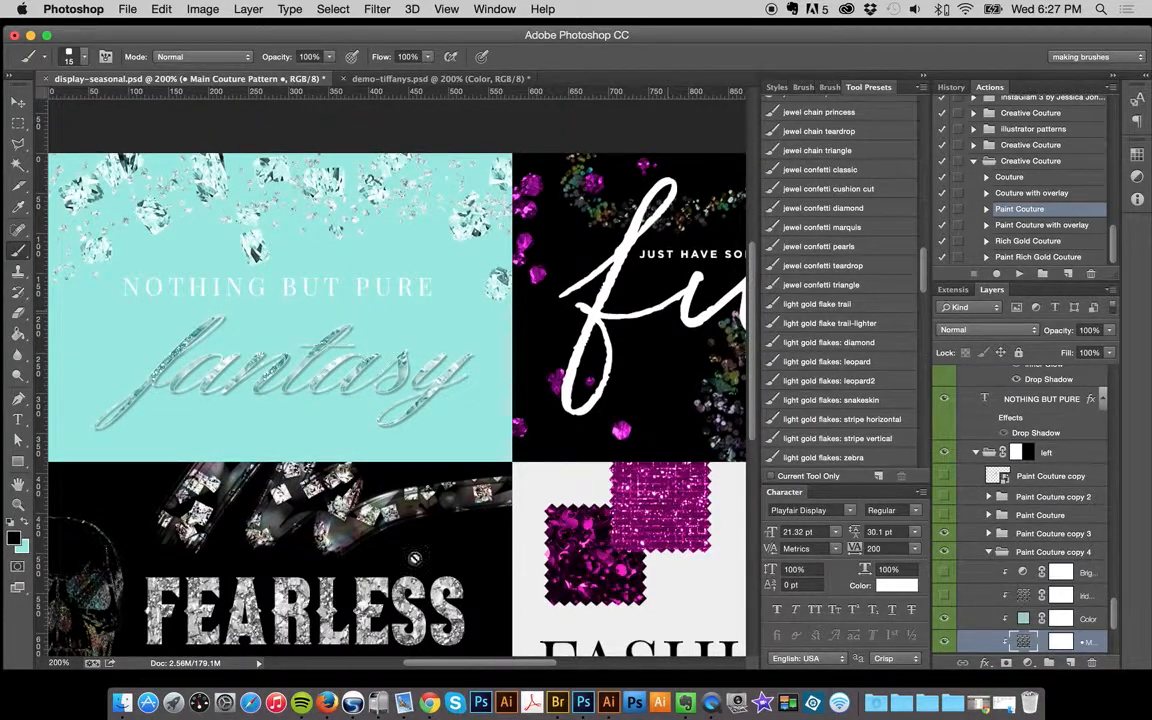
pyautogui.moveTo(453, 666); pyautogui.dragTo(518, 654)
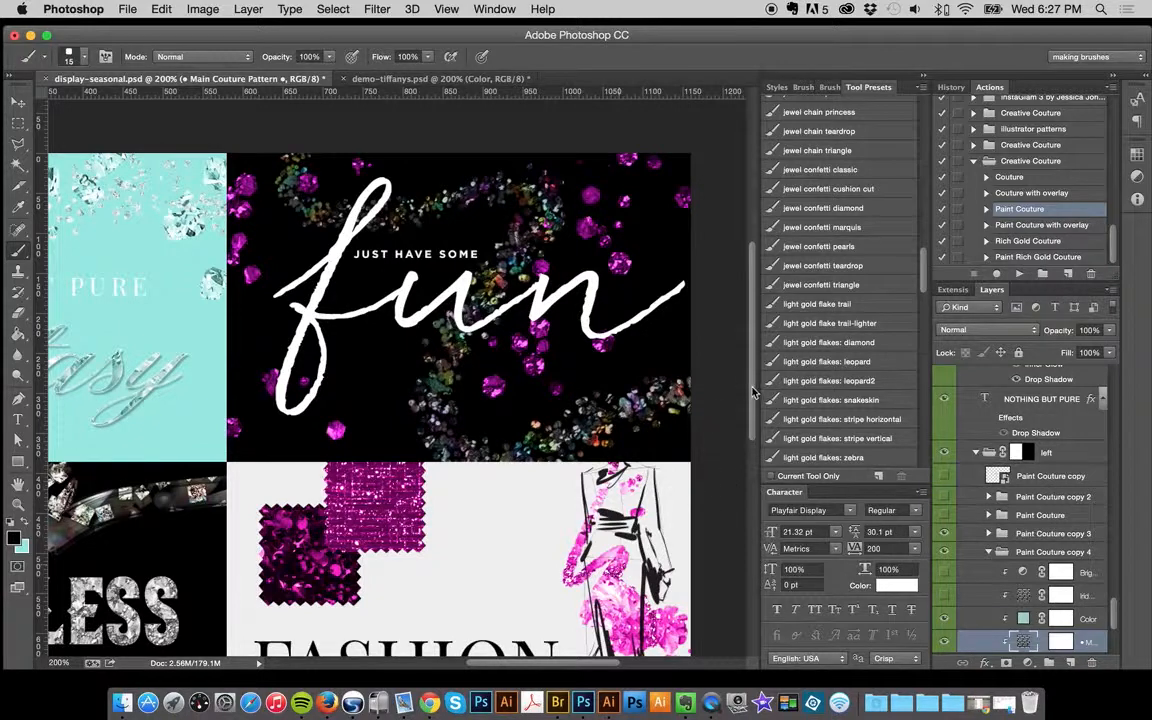
pyautogui.moveTo(754, 380); pyautogui.dragTo(754, 490)
pyautogui.moveTo(553, 667); pyautogui.dragTo(574, 665)
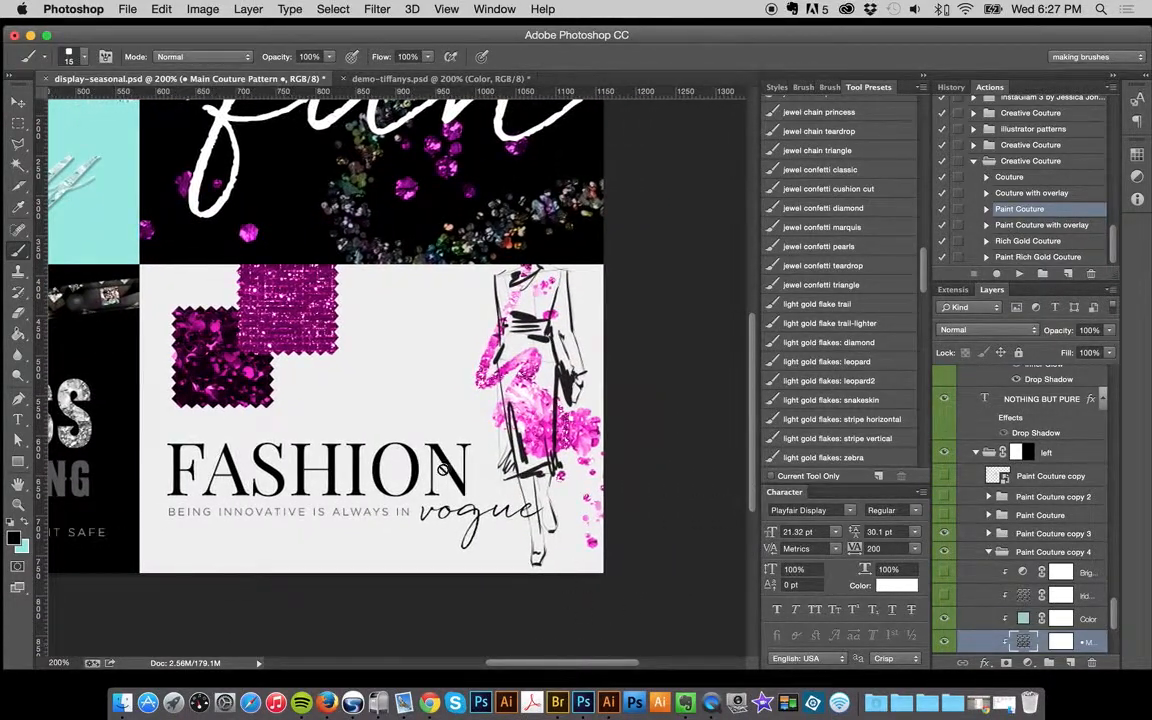
pyautogui.click(17, 420)
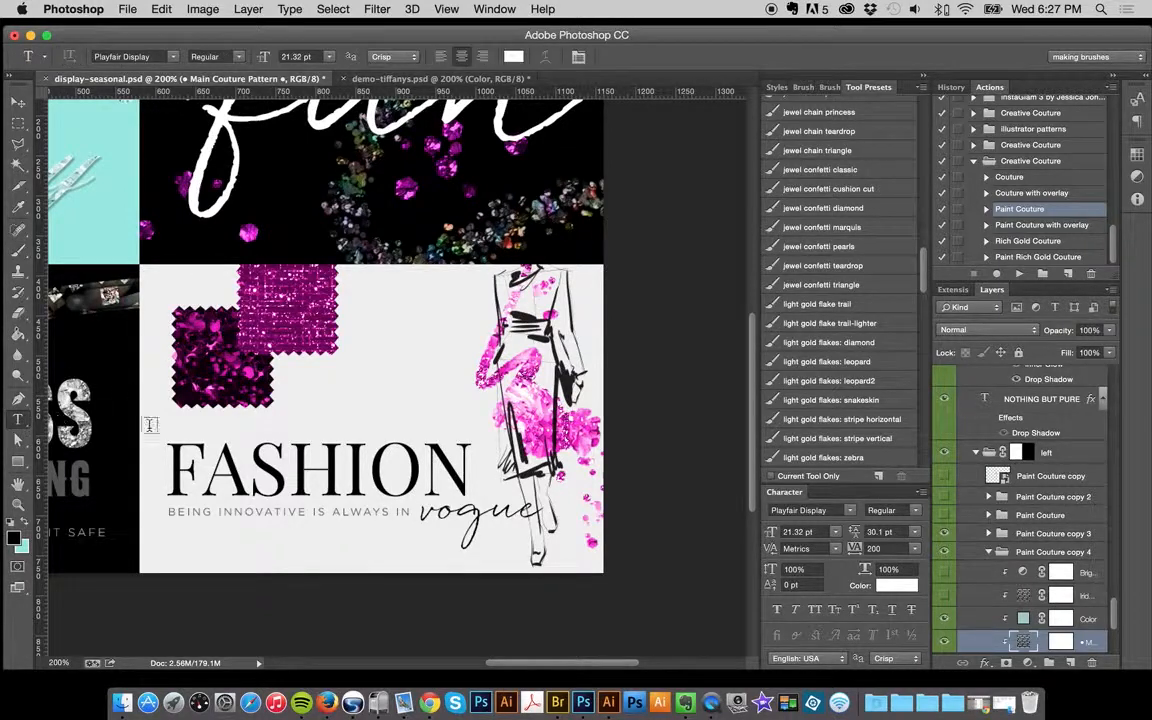
pyautogui.moveTo(249, 468); pyautogui.dragTo(343, 468)
pyautogui.click(18, 101)
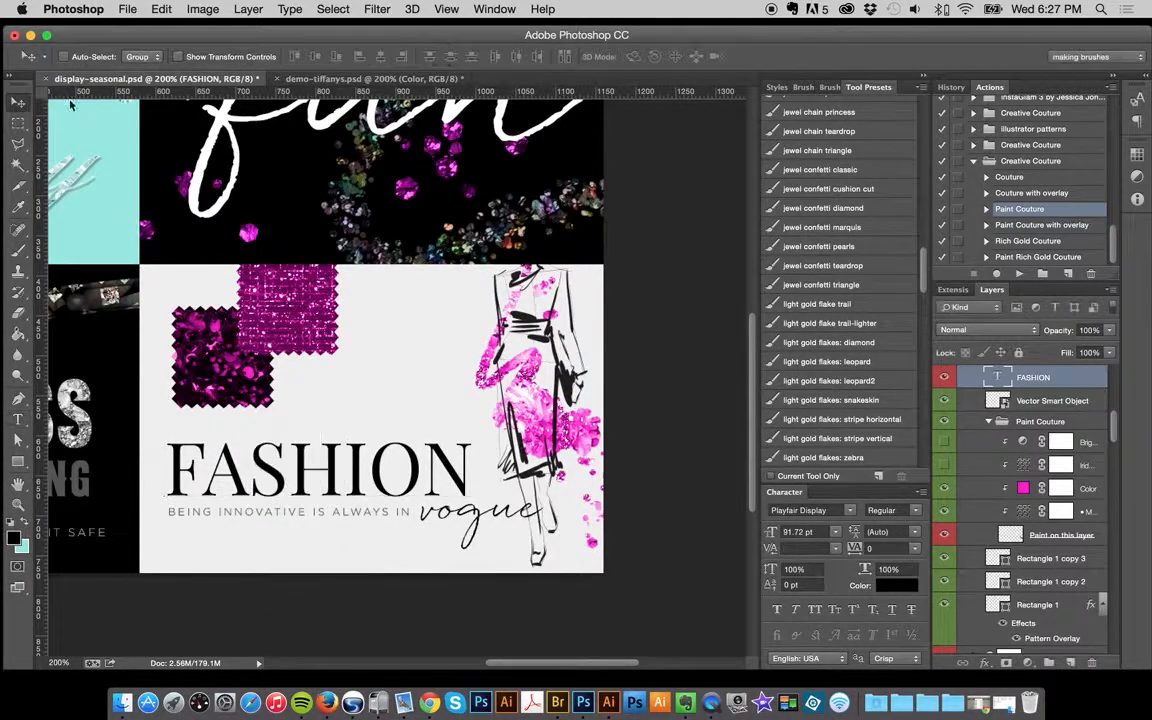
# - Clear the existing pink paint from the fashion sketch's "Paint on this layer" layer in the Paint Couture group
pyautogui.click(1055, 538)
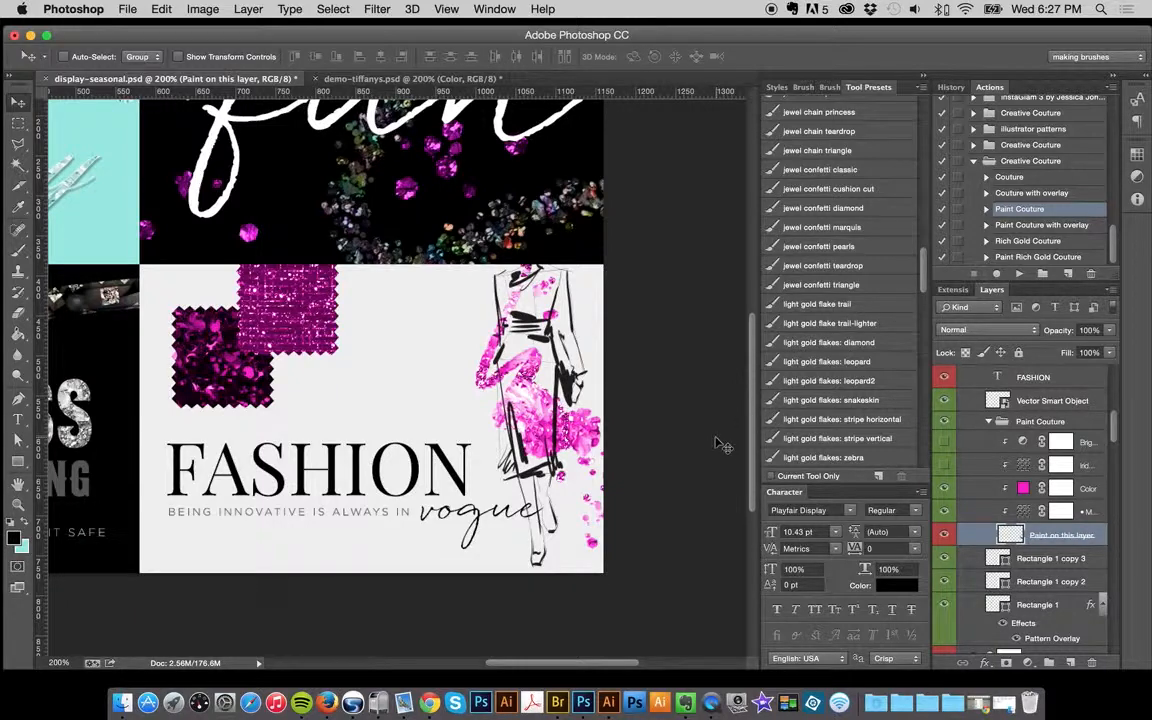
pyautogui.press('super+d')
pyautogui.press('super+z')
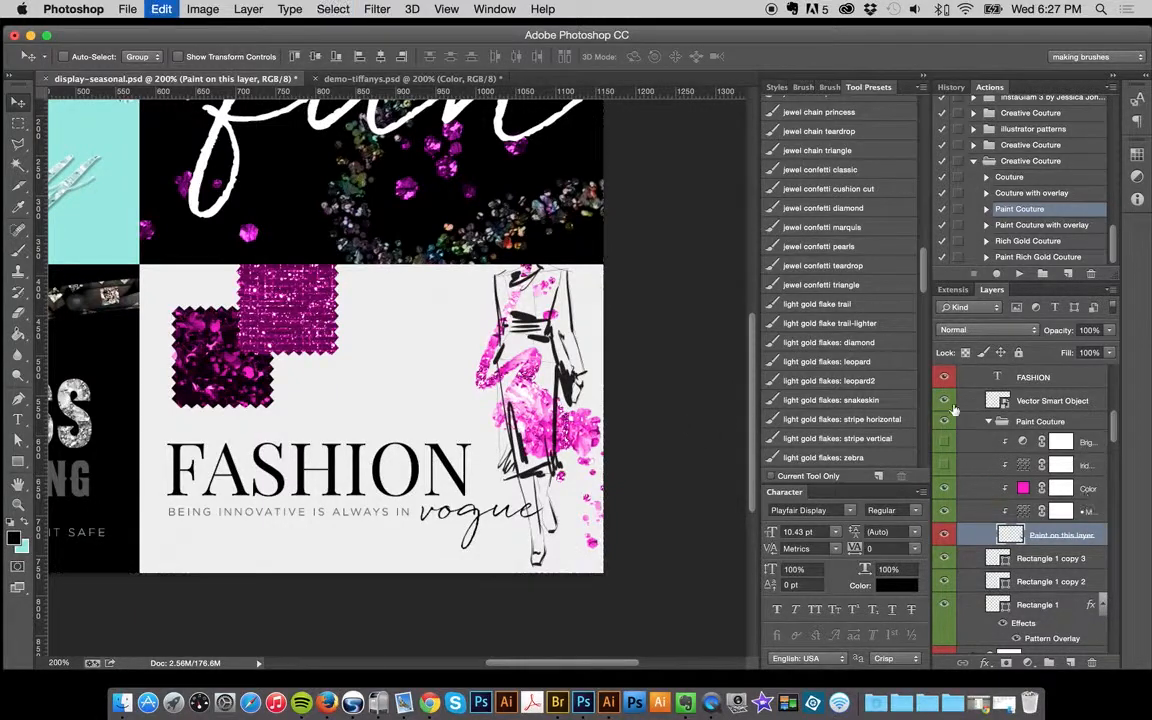
# - Paint over the fashion sketch's skirt and beside its hem with the "creamy paintbrush" brush at size 15
pyautogui.moveTo(922, 278)
pyautogui.mouseDown()
pyautogui.moveTo(911, 116)
pyautogui.moveTo(924, 167)
pyautogui.mouseUp()
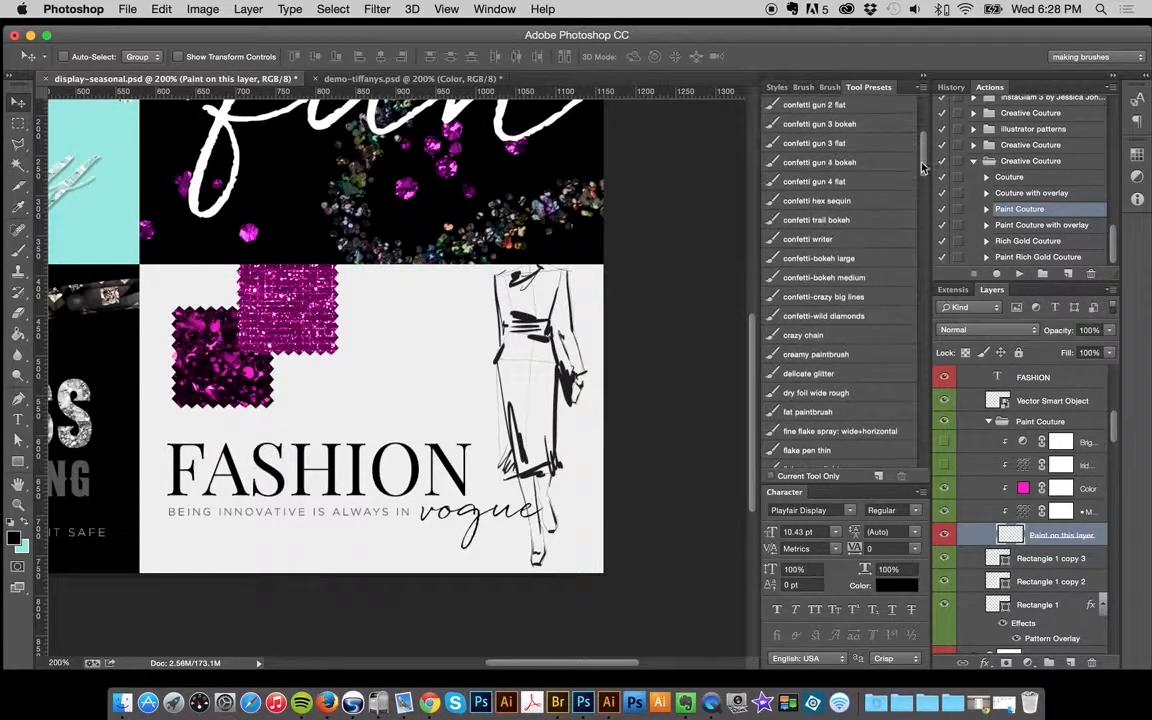
pyautogui.click(840, 354)
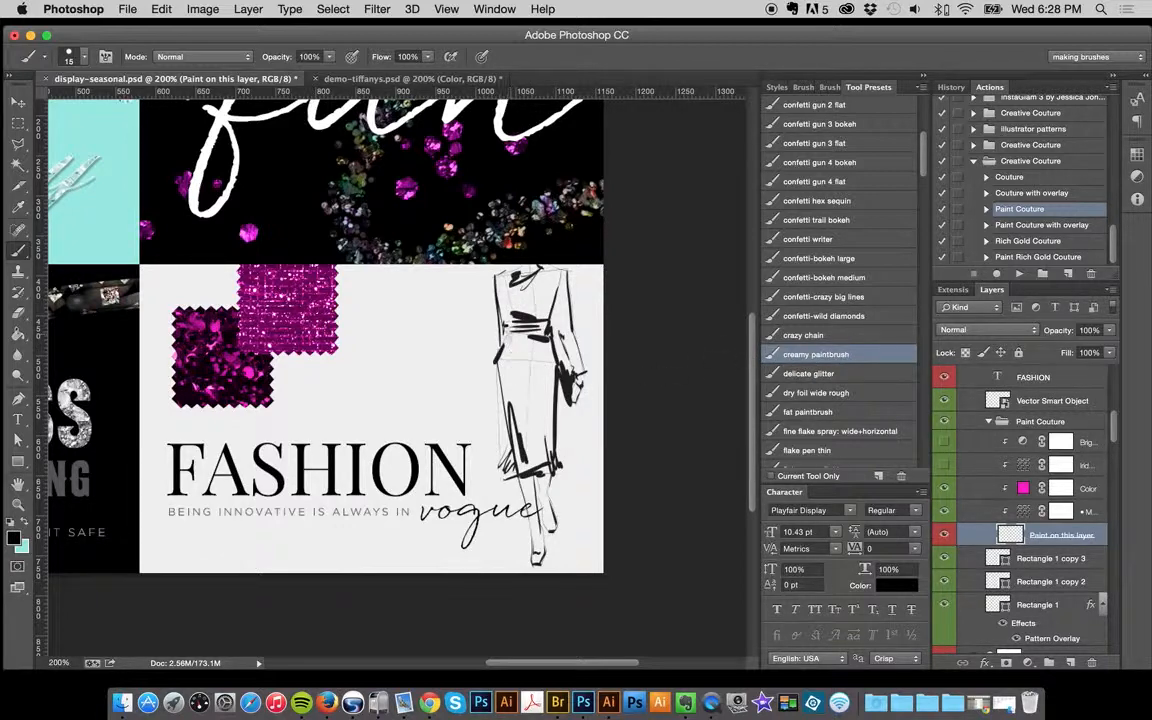
pyautogui.moveTo(506, 305)
pyautogui.mouseDown()
pyautogui.moveTo(522, 345)
pyautogui.moveTo(508, 420)
pyautogui.moveTo(547, 366)
pyautogui.moveTo(520, 420)
pyautogui.moveTo(570, 470)
pyautogui.mouseUp()
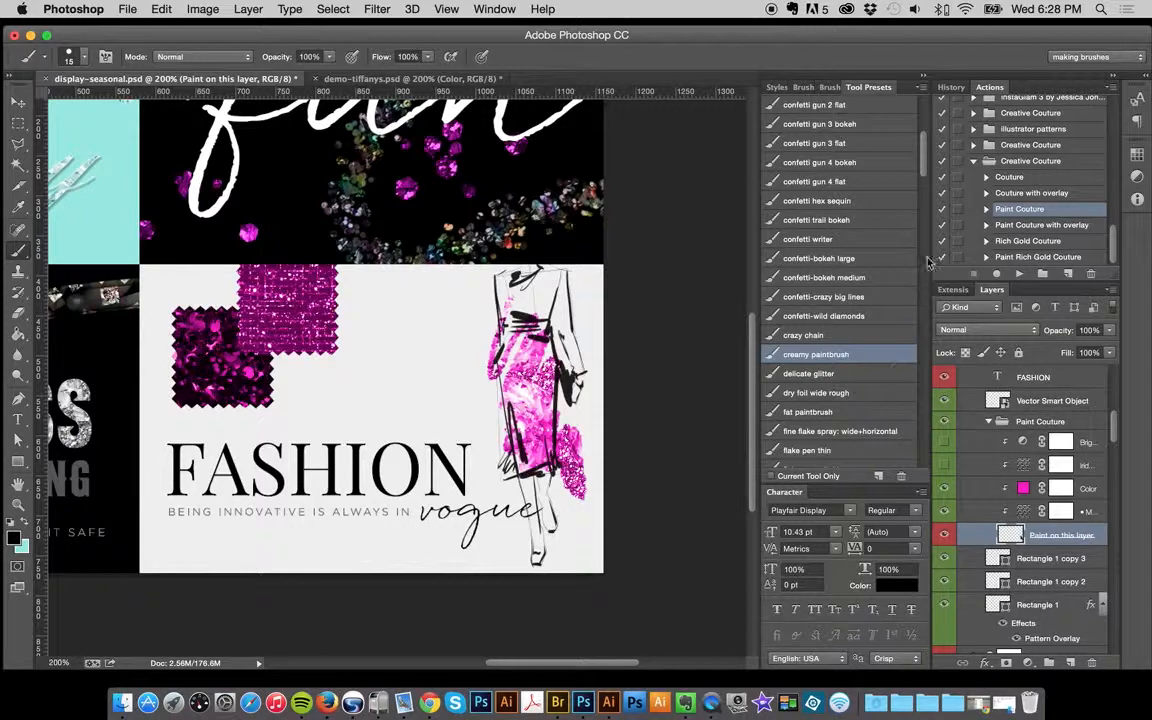
# - Scatter confetti around the edges of the painted skirt with the "classic confetti" brush, reduced to size 9
pyautogui.scroll(-3, 921, 167)
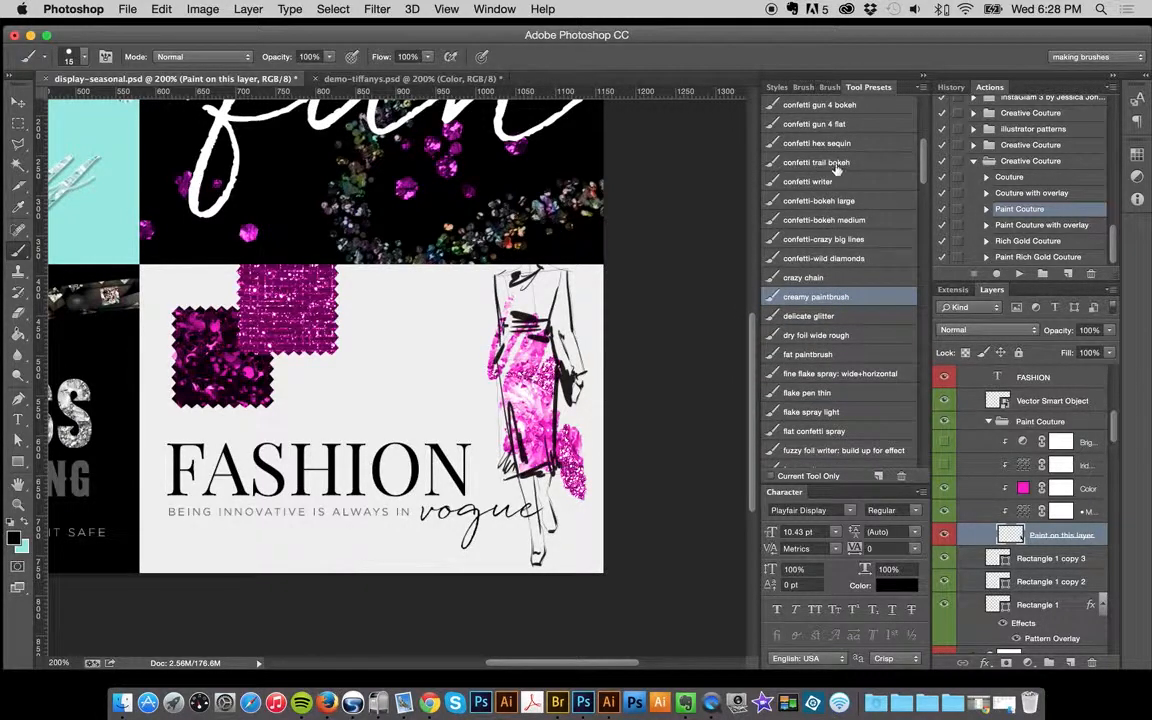
pyautogui.click(837, 164)
pyautogui.scroll(8, 927, 152)
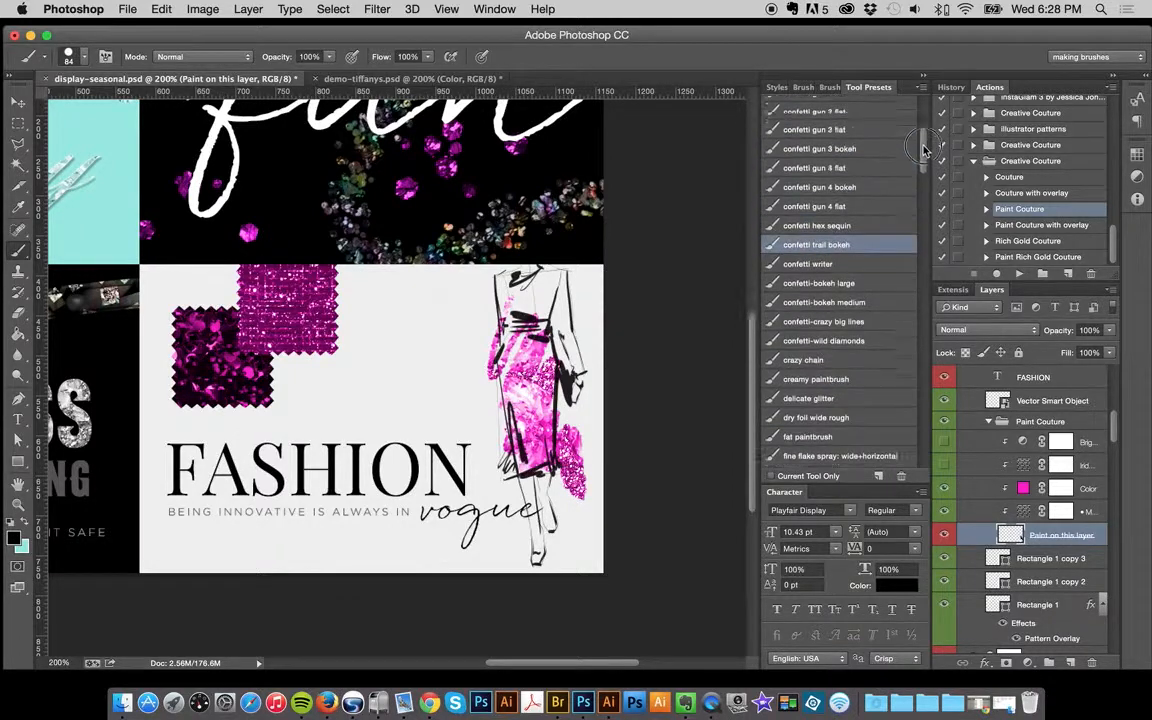
pyautogui.scroll(3, 922, 140)
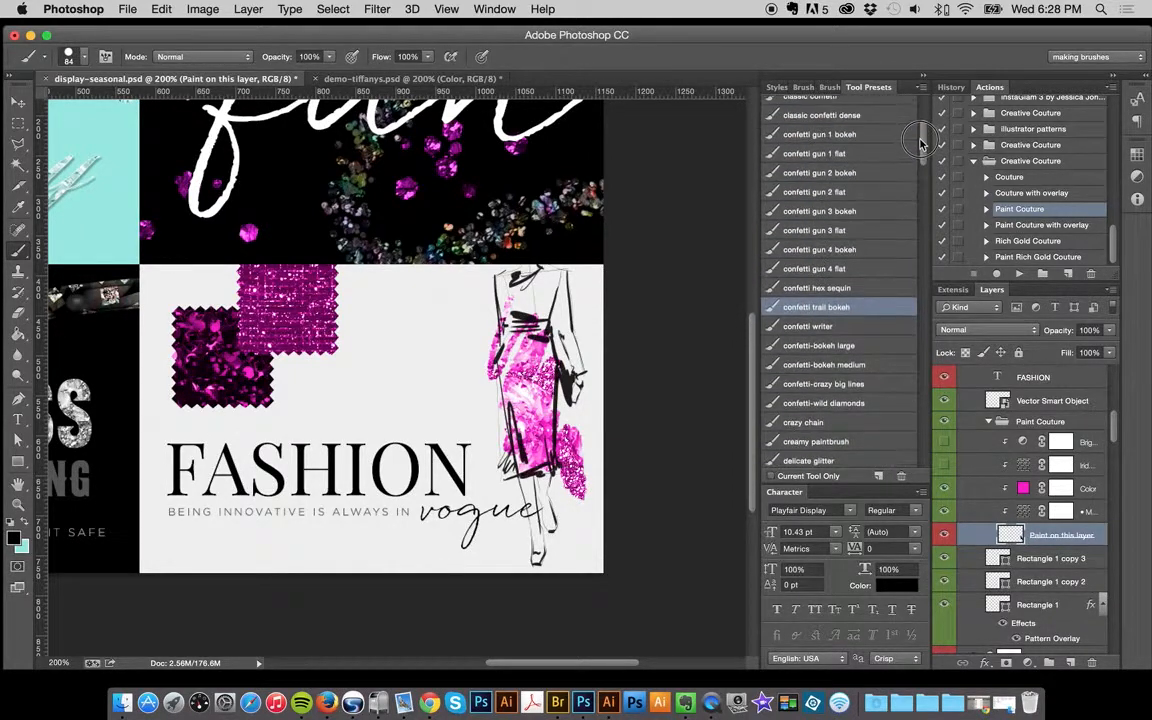
pyautogui.click(815, 175)
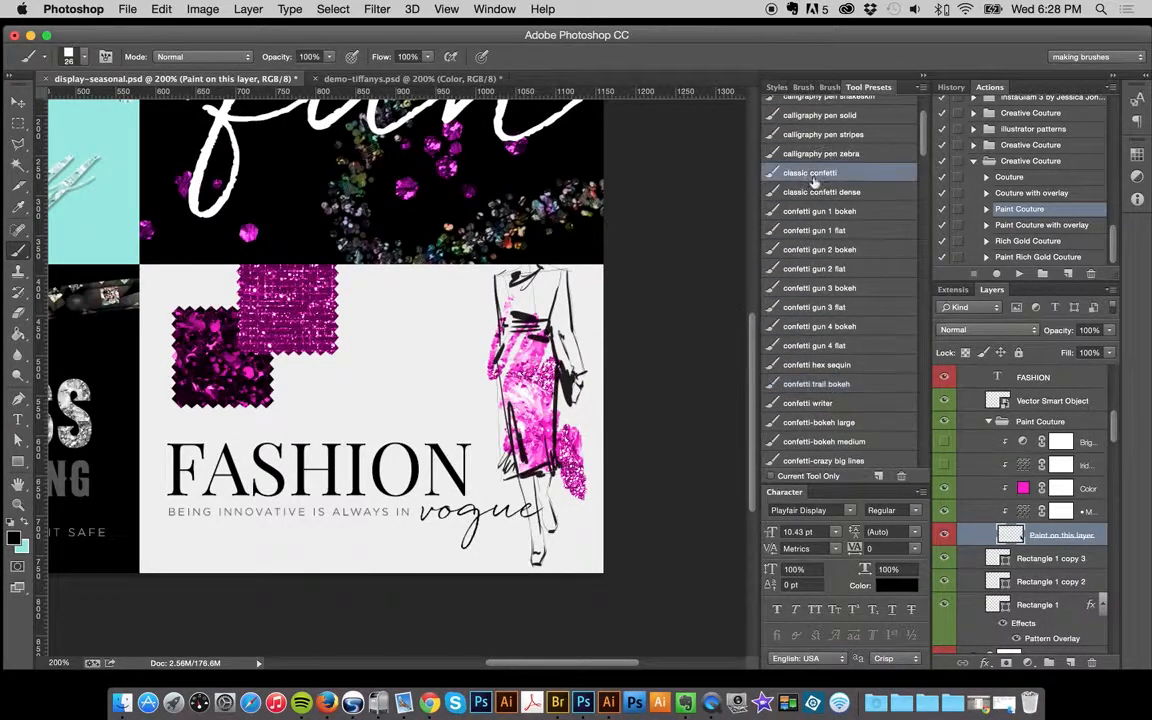
pyautogui.press('[')
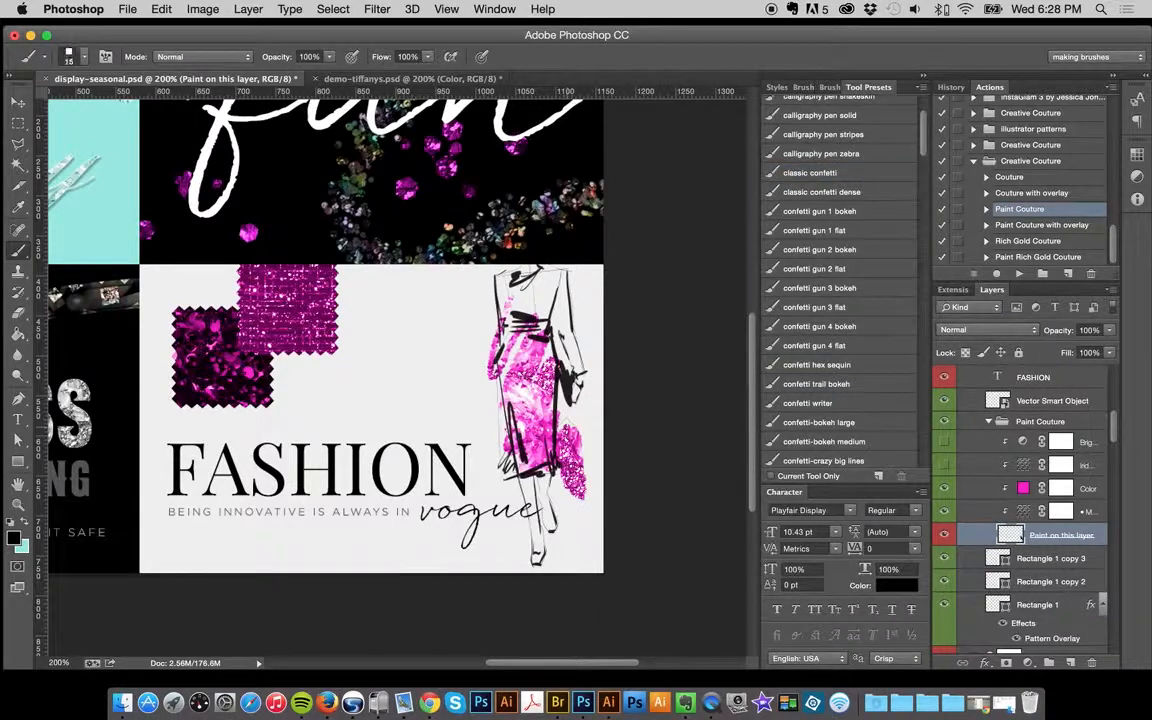
pyautogui.moveTo(525, 411)
pyautogui.mouseDown()
pyautogui.moveTo(547, 476)
pyautogui.moveTo(600, 458)
pyautogui.mouseUp()
# - Paint a gem trail from beside the skirt's hem down toward the legs with the "gem trail emeralds" brush at size 30
pyautogui.moveTo(924, 140); pyautogui.dragTo(918, 204)
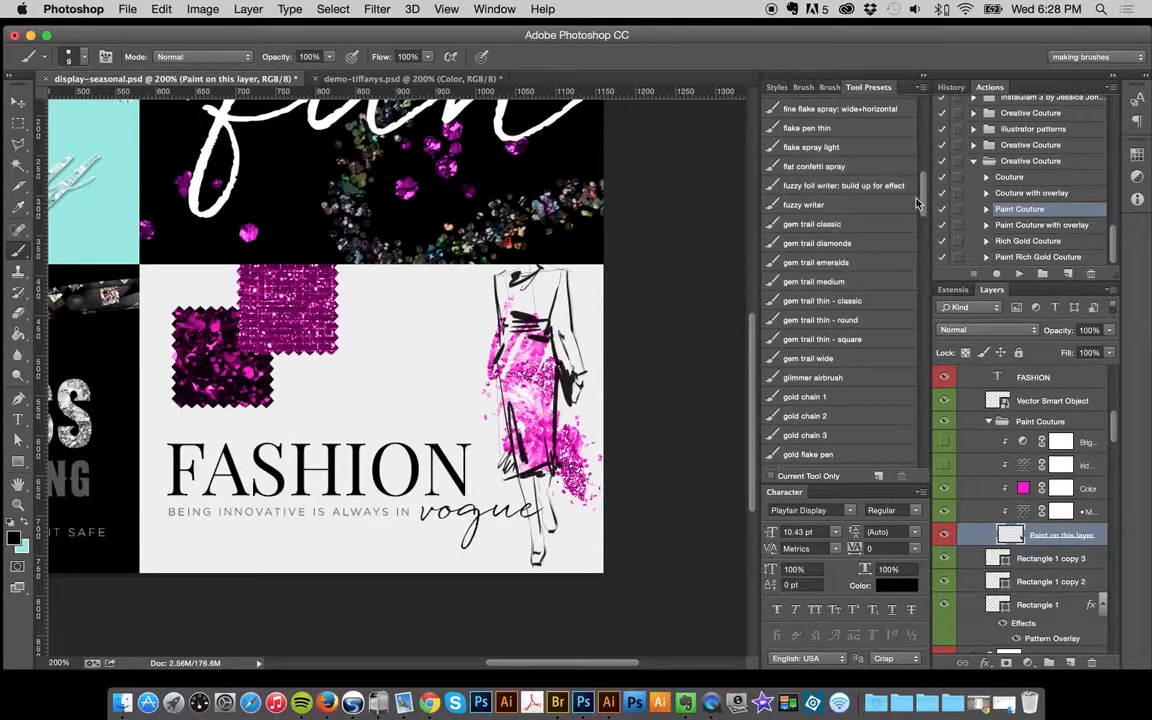
pyautogui.click(832, 258)
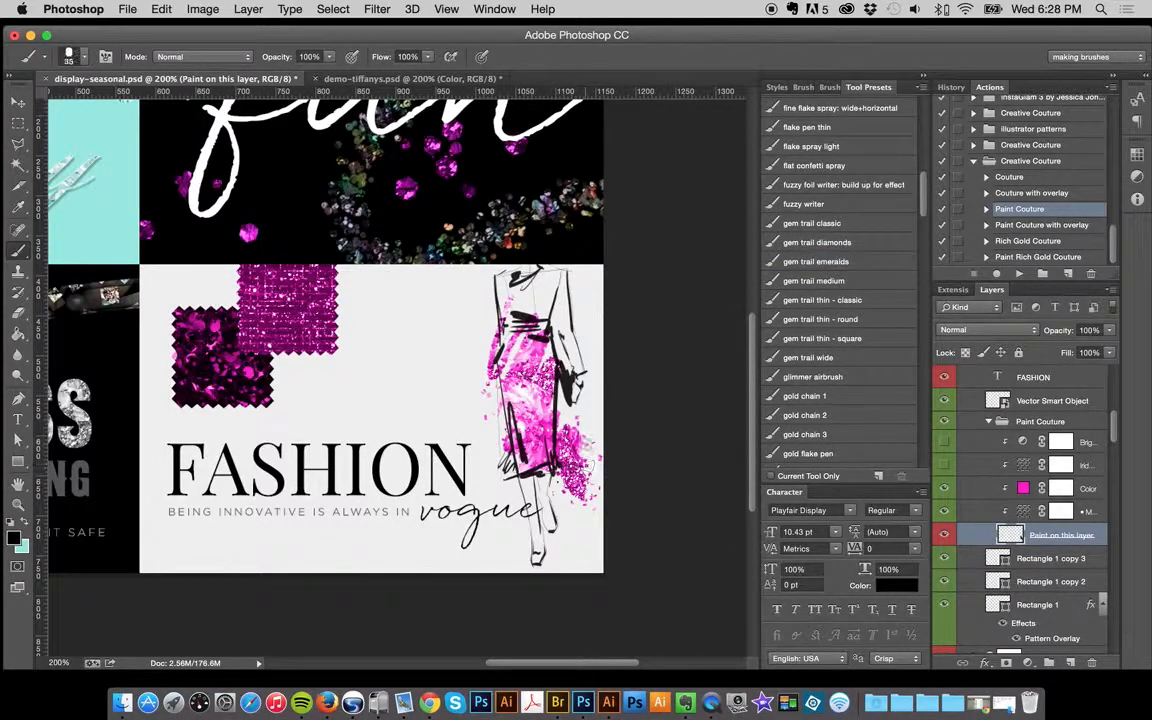
pyautogui.press('[')
pyautogui.moveTo(584, 452)
pyautogui.mouseDown()
pyautogui.moveTo(598, 479)
pyautogui.moveTo(567, 526)
pyautogui.mouseUp()
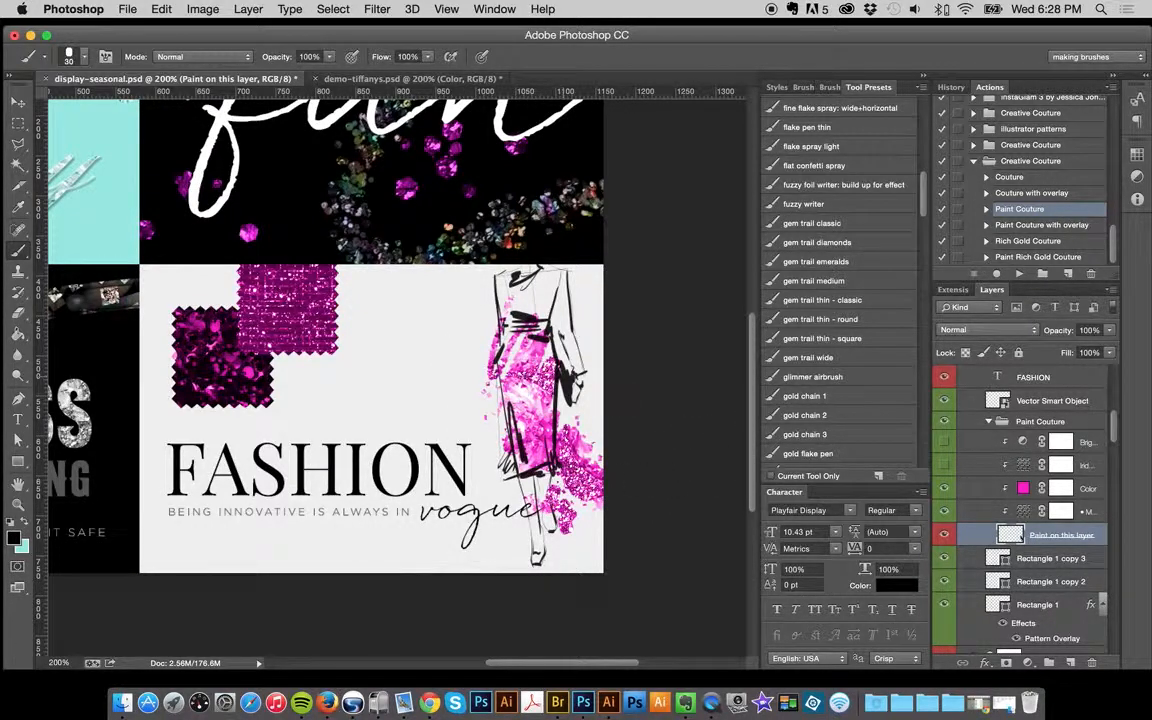
# - Check which pattern and scale the Main Couture Pattern fill of the fashion sketch's Paint Couture group uses, and view the neighbouring designs
pyautogui.scroll(-5, 640, 501)
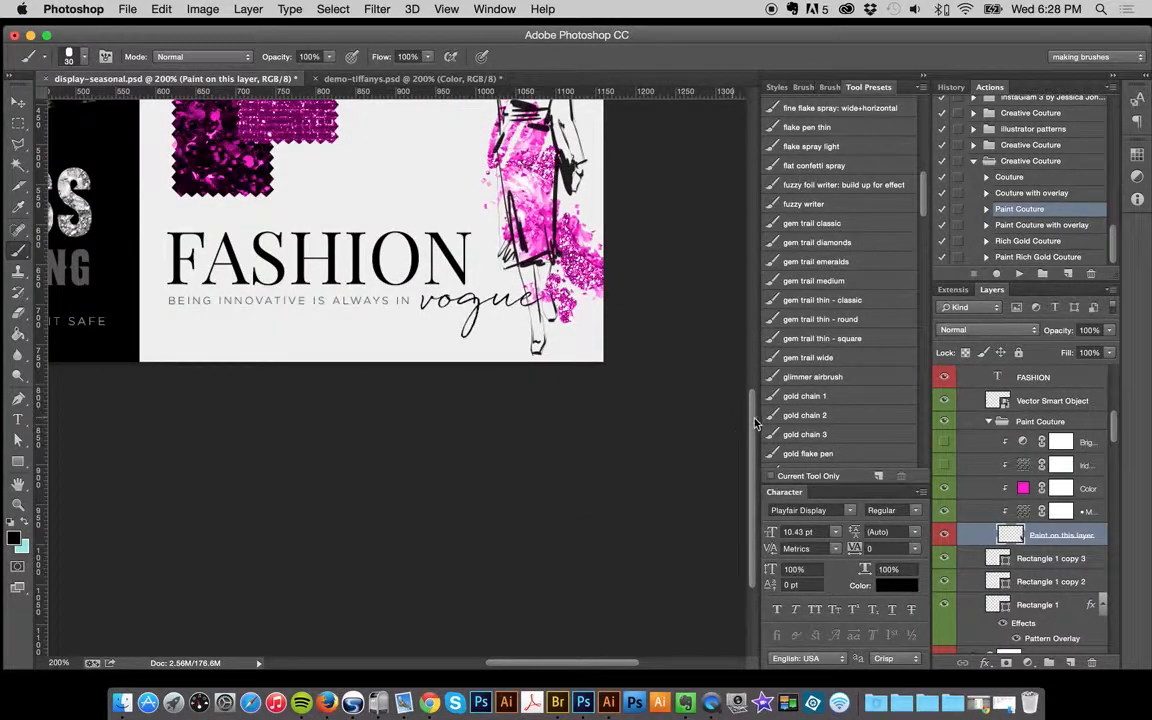
pyautogui.scroll(5, 680, 380)
pyautogui.scroll(4, 752, 330)
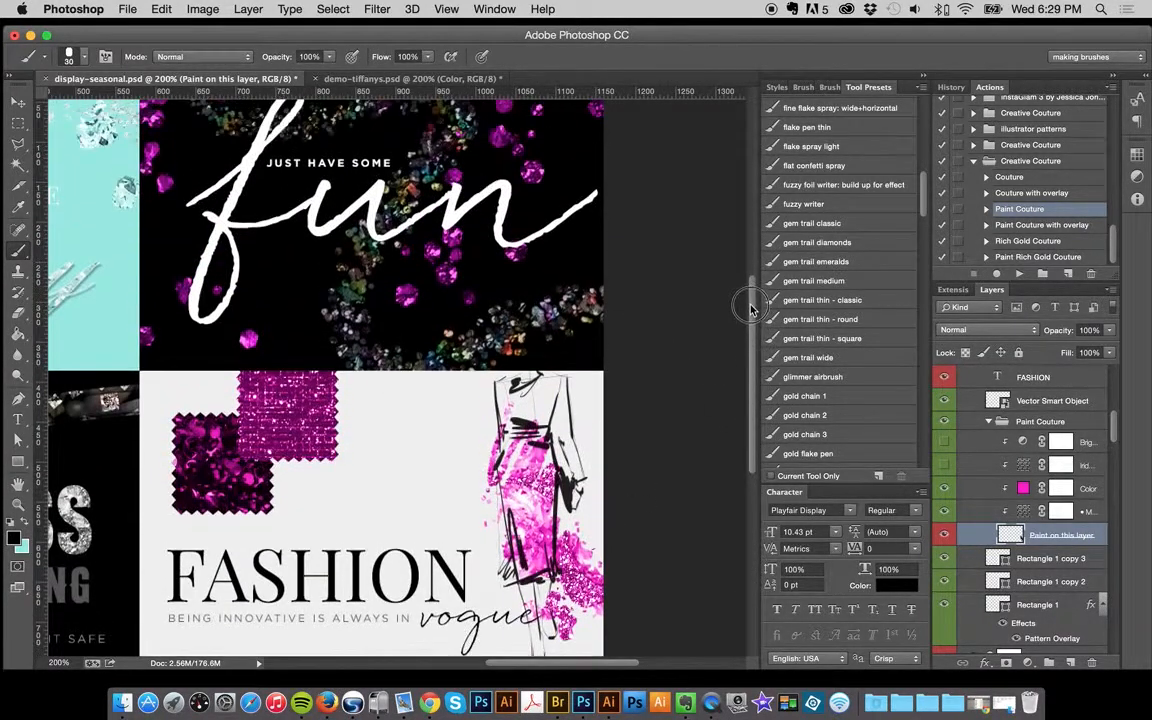
pyautogui.scroll(1, 748, 288)
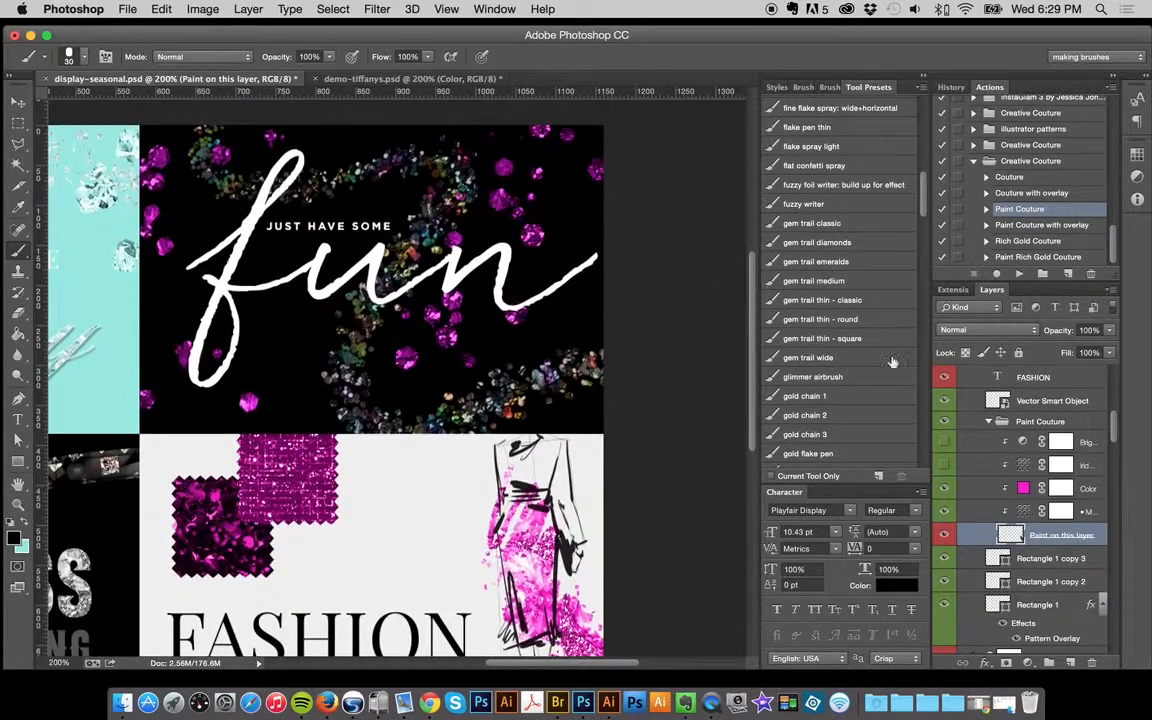
pyautogui.doubleClick(1020, 511)
pyautogui.click(780, 157)
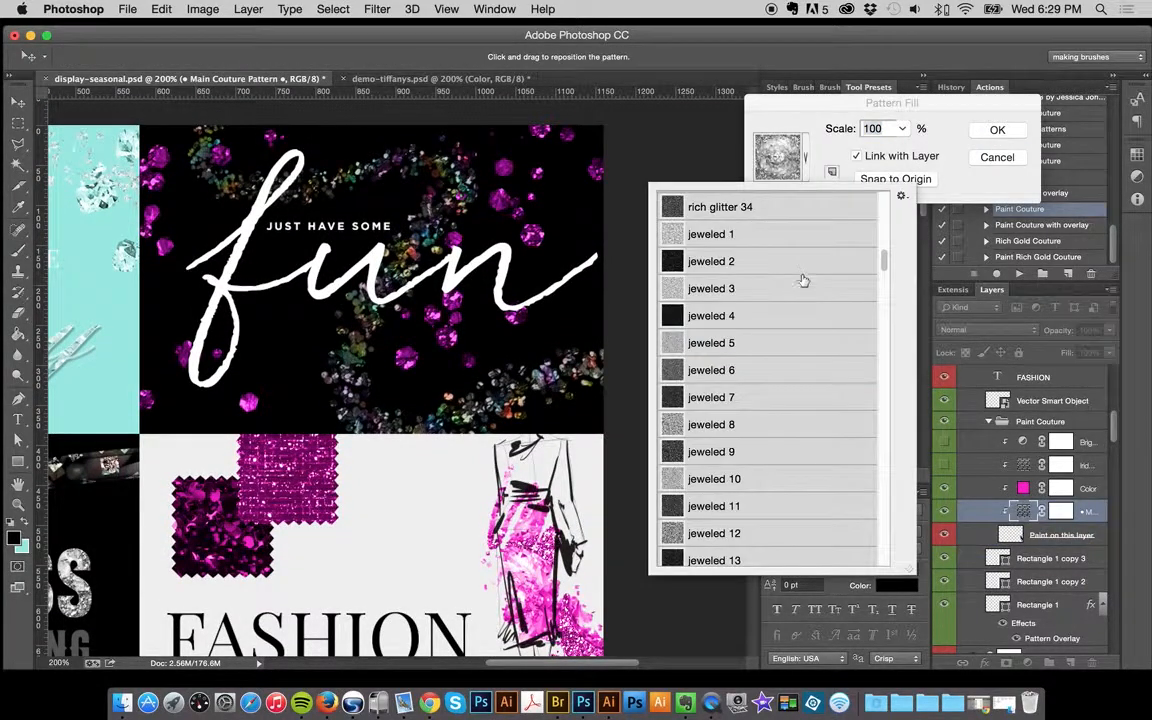
pyautogui.moveTo(884, 261); pyautogui.dragTo(880, 293)
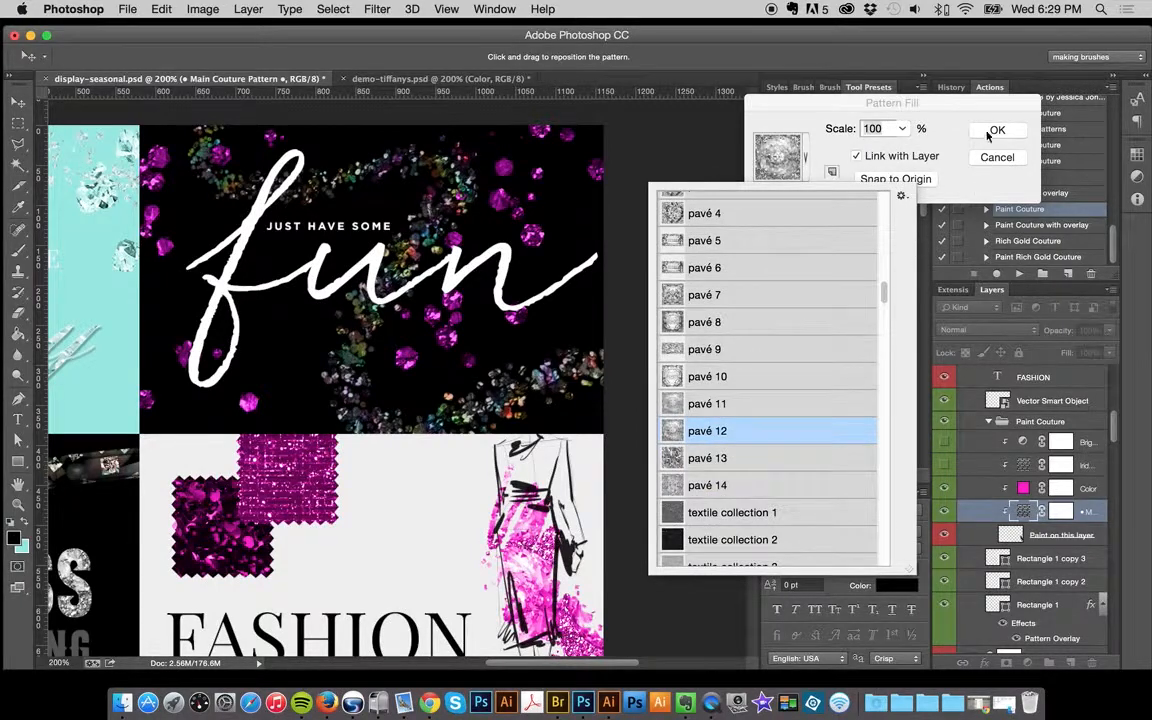
pyautogui.click(990, 132)
pyautogui.press('b')
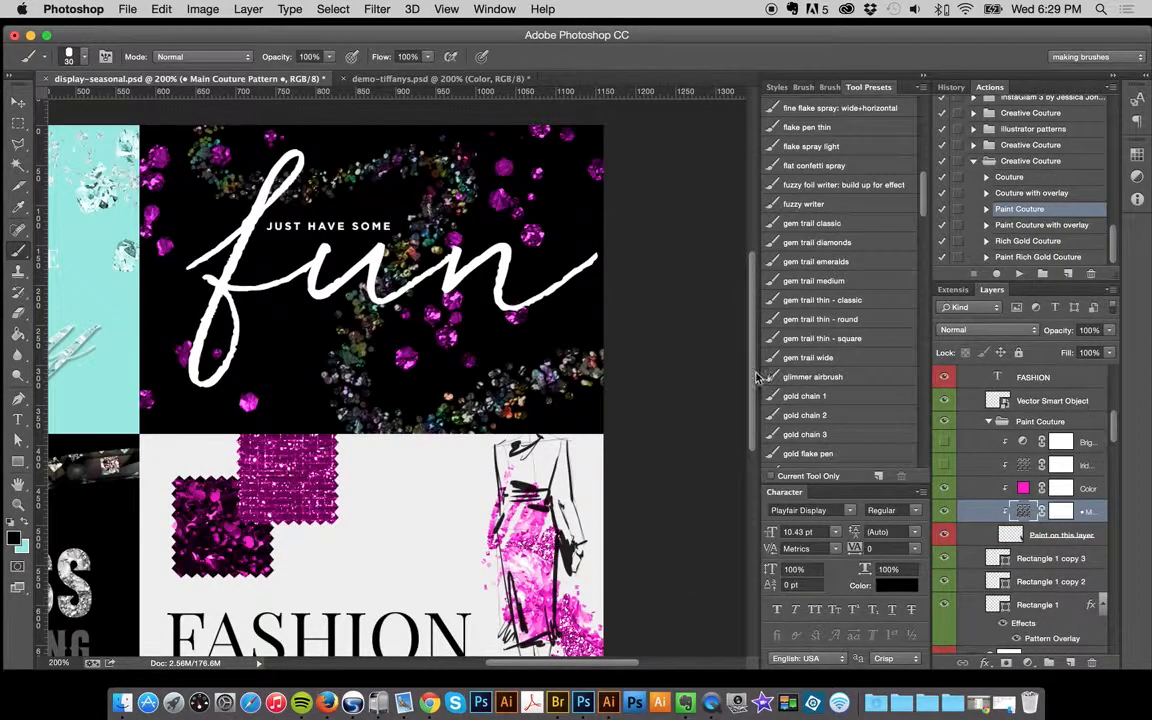
pyautogui.scroll(-2, 755, 380)
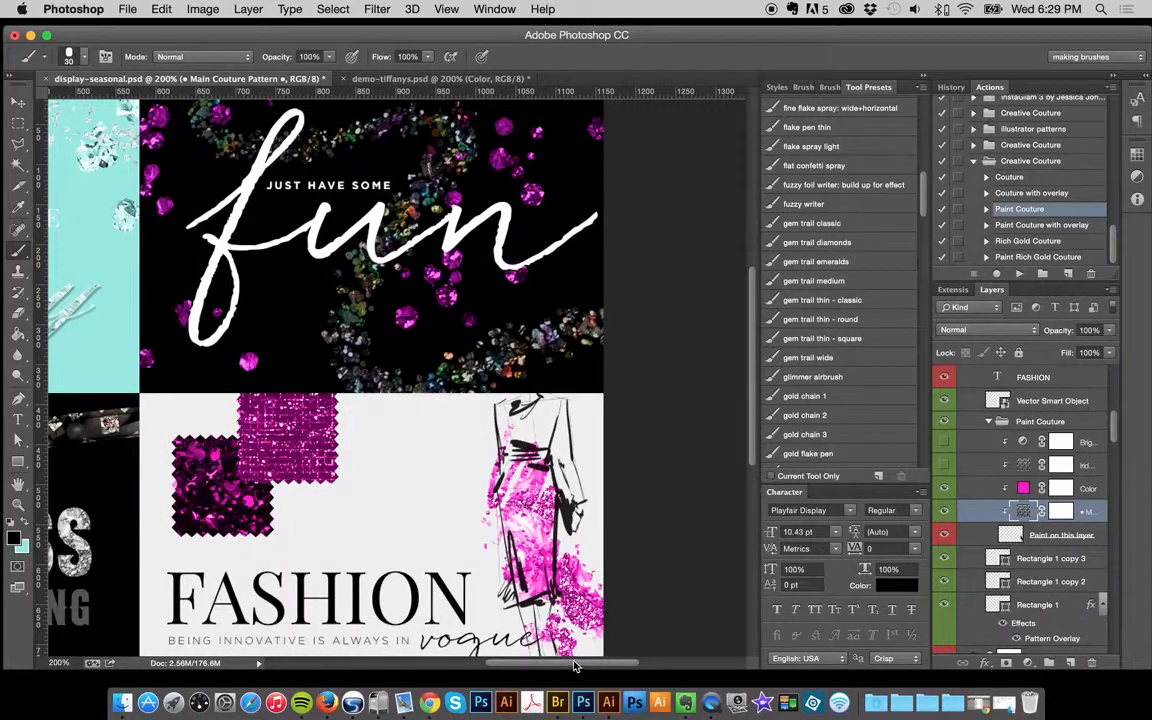
pyautogui.moveTo(575, 665); pyautogui.dragTo(468, 665)
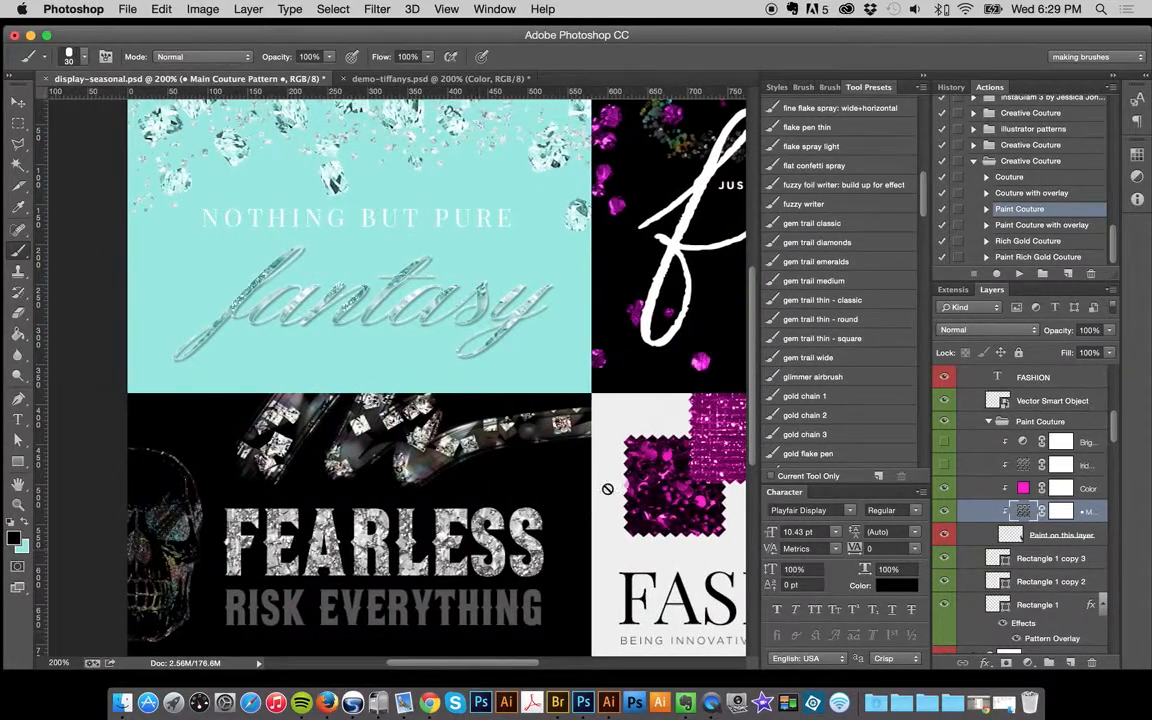
# - Locate the layers of the FEARLESS design by selecting its "RISK EVERYTHING" text layer
pyautogui.scroll(-5, 752, 435)
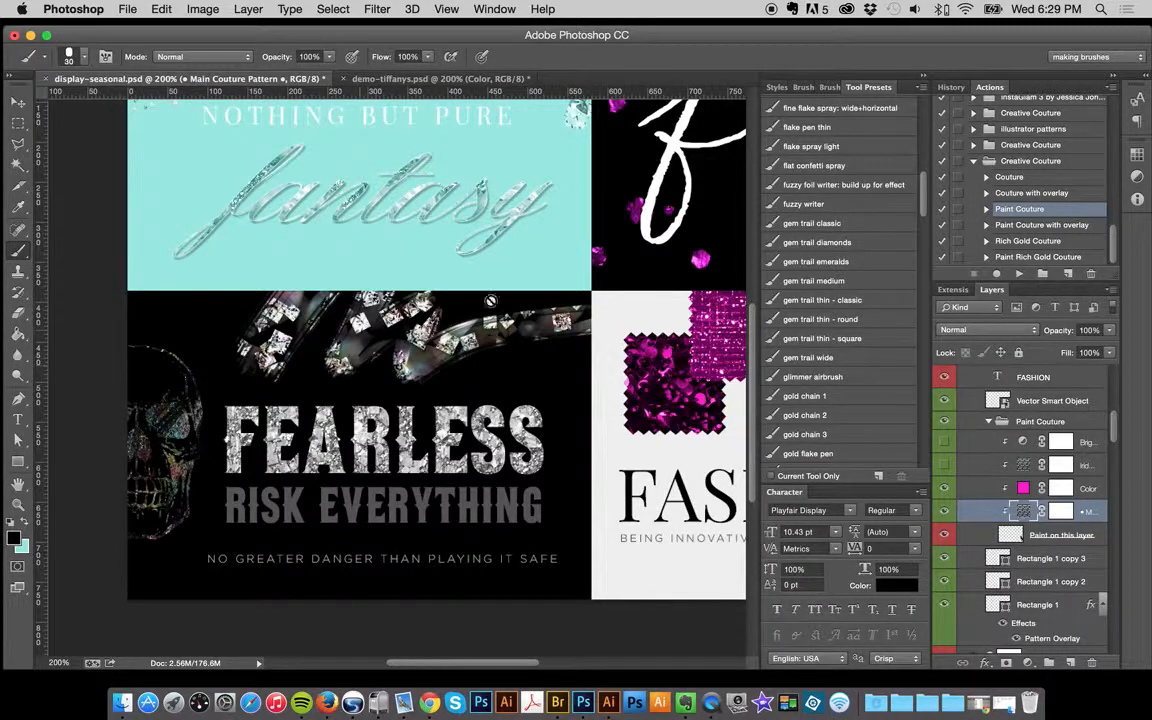
pyautogui.click(17, 419)
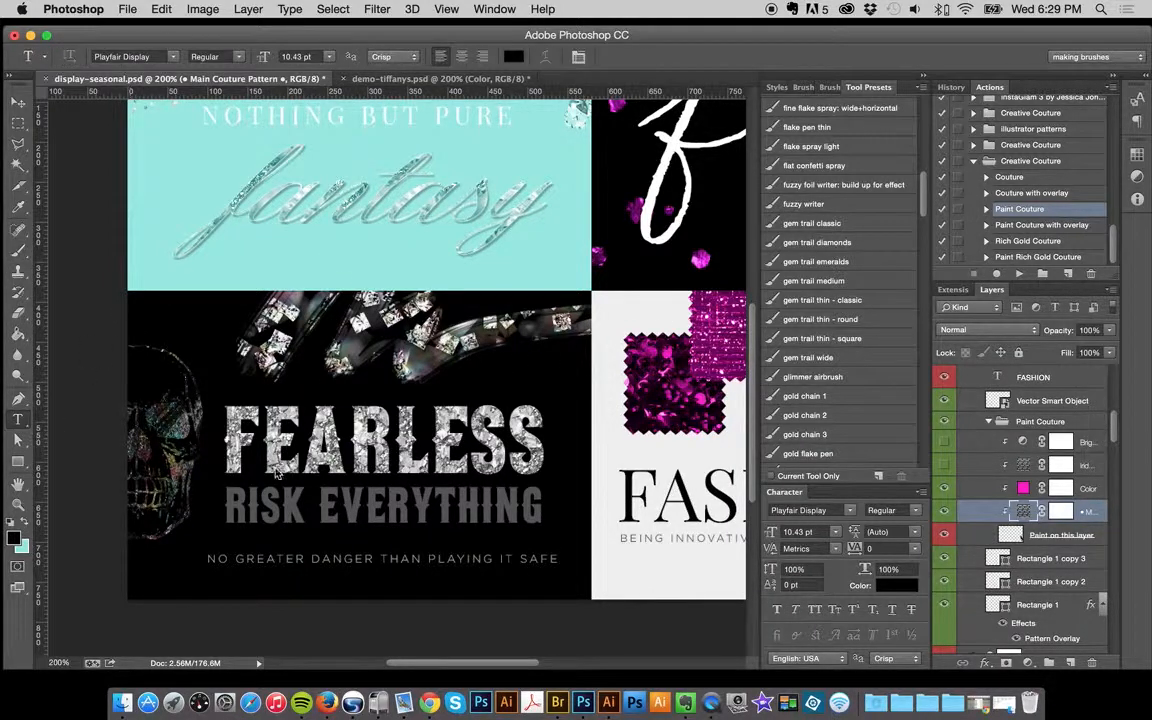
pyautogui.click(263, 510)
pyautogui.click(17, 101)
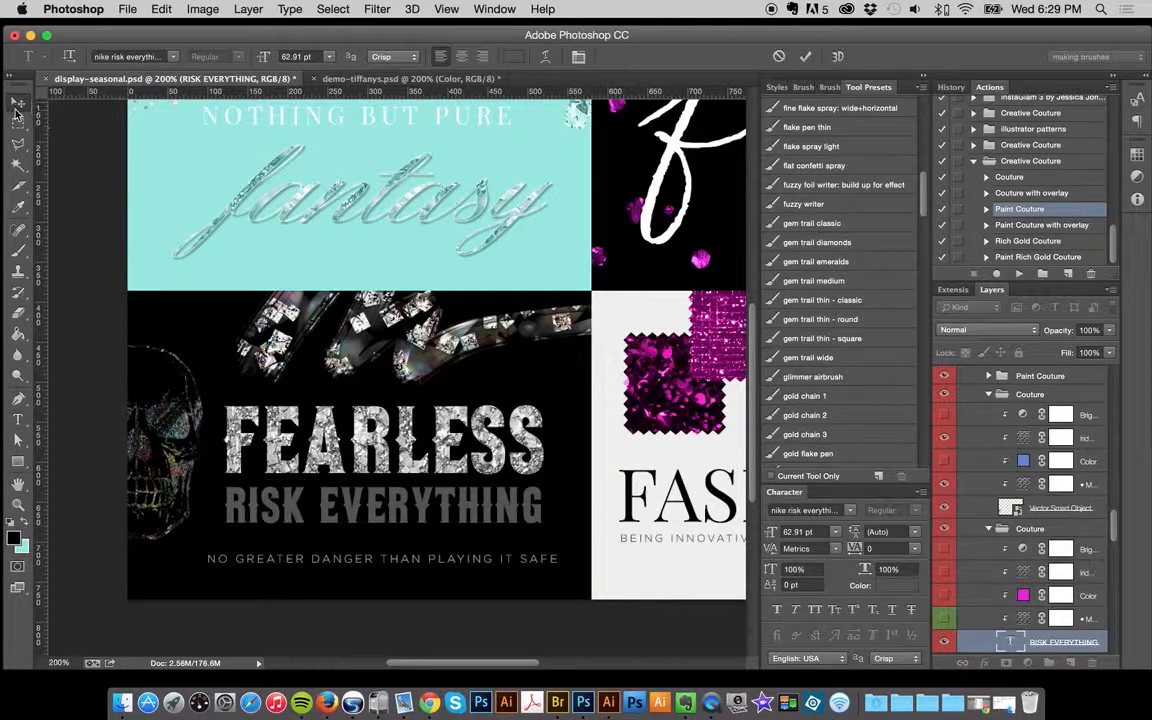
pyautogui.scroll(2, 1110, 538)
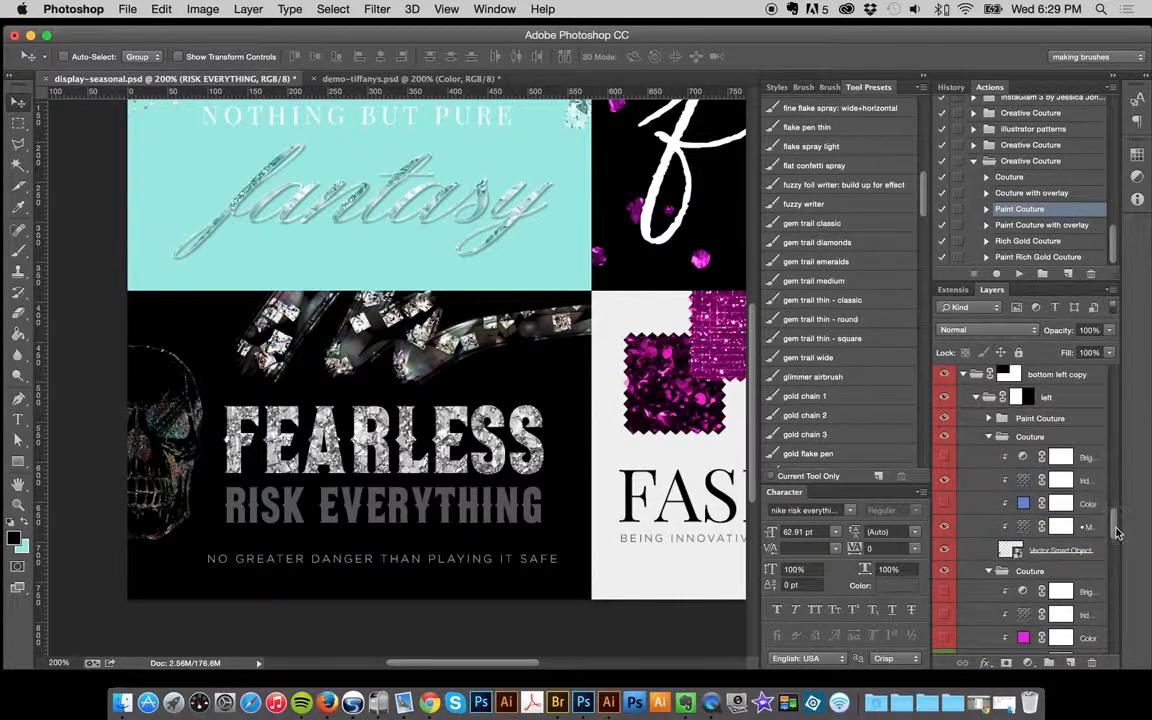
# - Toggle the Couture and Paint Couture groups of the FEARLESS design to identify them, and select the paint layer inside Paint Couture
pyautogui.click(944, 437)
pyautogui.click(944, 437)
pyautogui.click(944, 418)
pyautogui.click(944, 418)
pyautogui.click(988, 418)
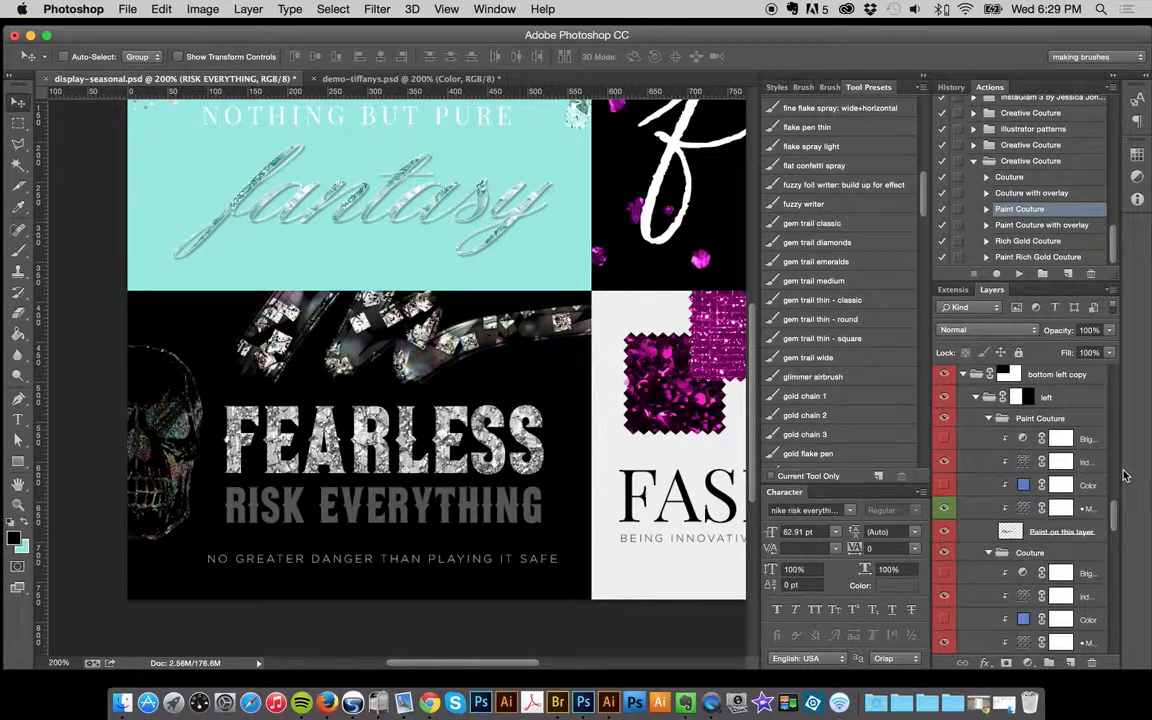
pyautogui.click(1052, 533)
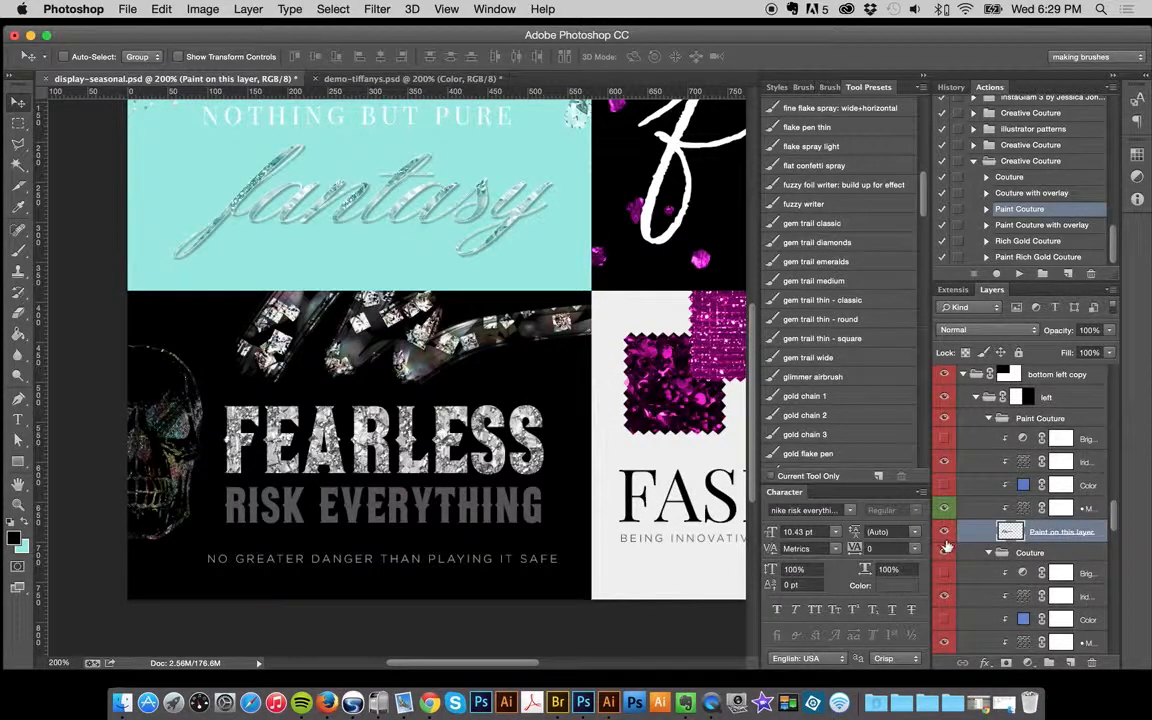
# - Preview patterns so dimensional 14 to 17 in the Main Couture Pattern fill of the FEARLESS brush stroke, and settle on so dimensional 13
pyautogui.doubleClick(1025, 510)
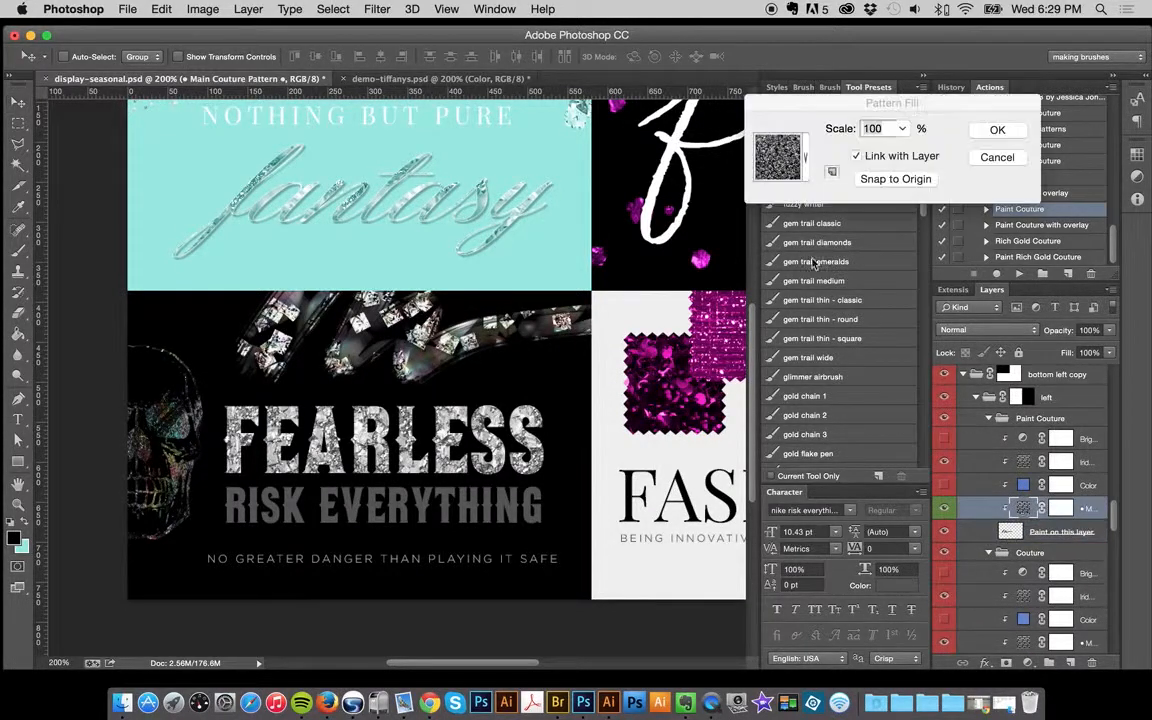
pyautogui.click(770, 170)
pyautogui.moveTo(885, 291); pyautogui.dragTo(879, 426)
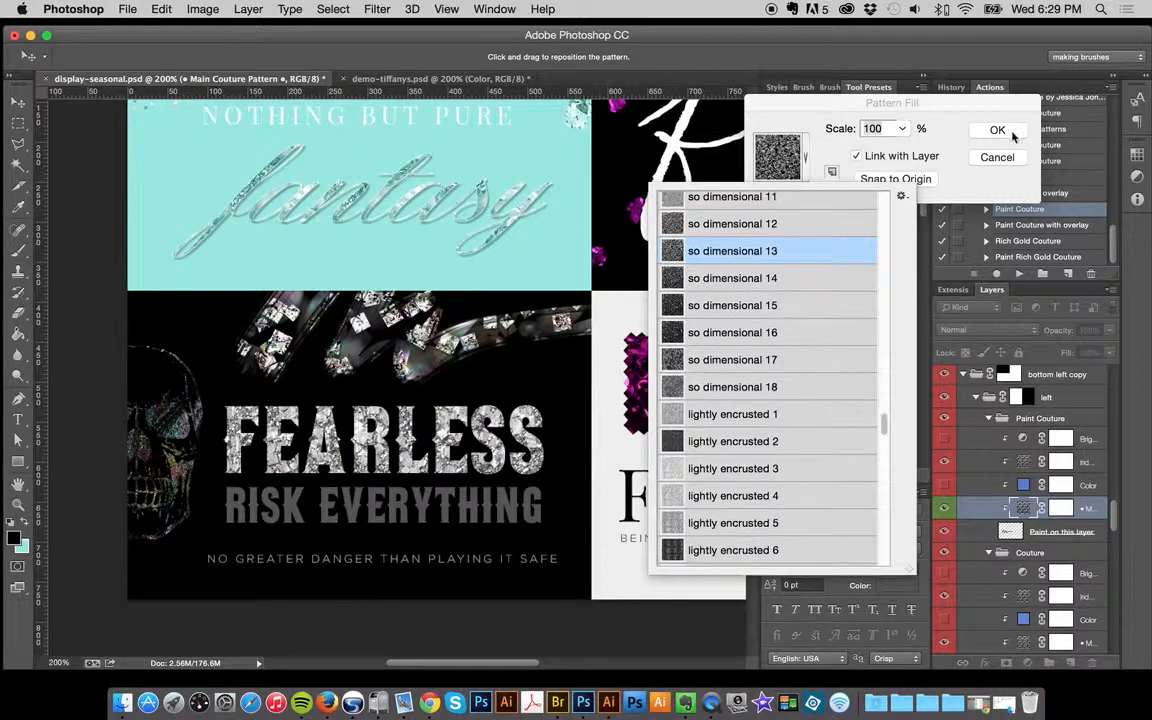
pyautogui.click(765, 278)
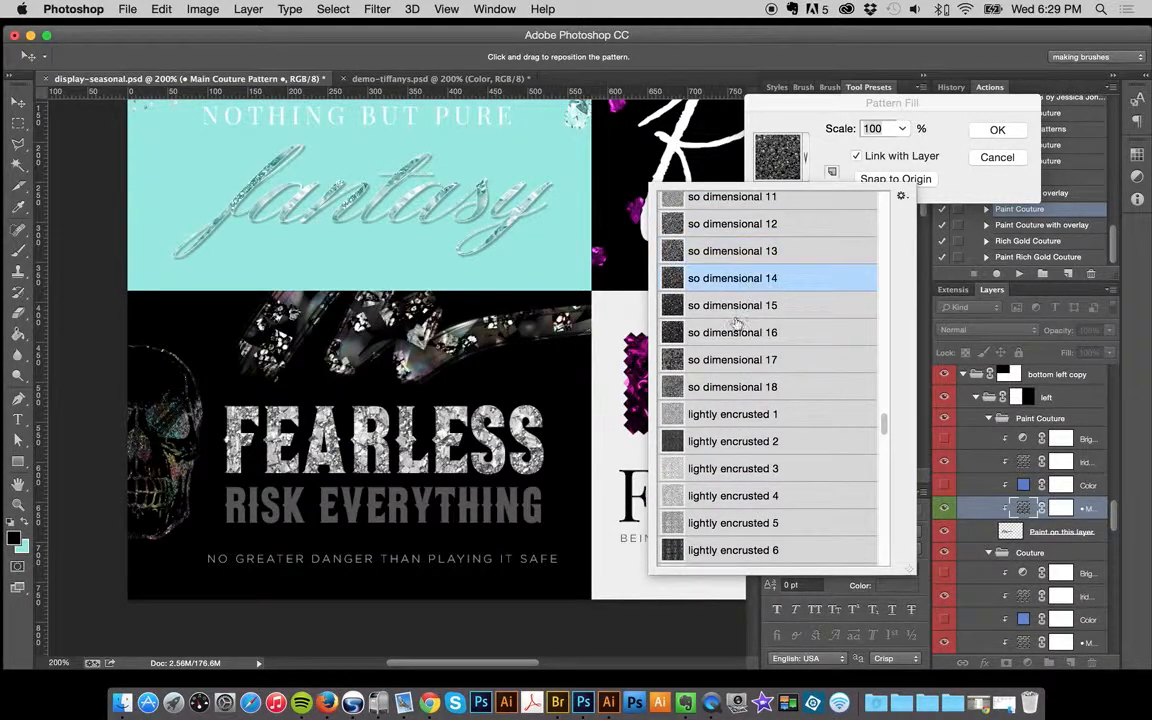
pyautogui.click(725, 310)
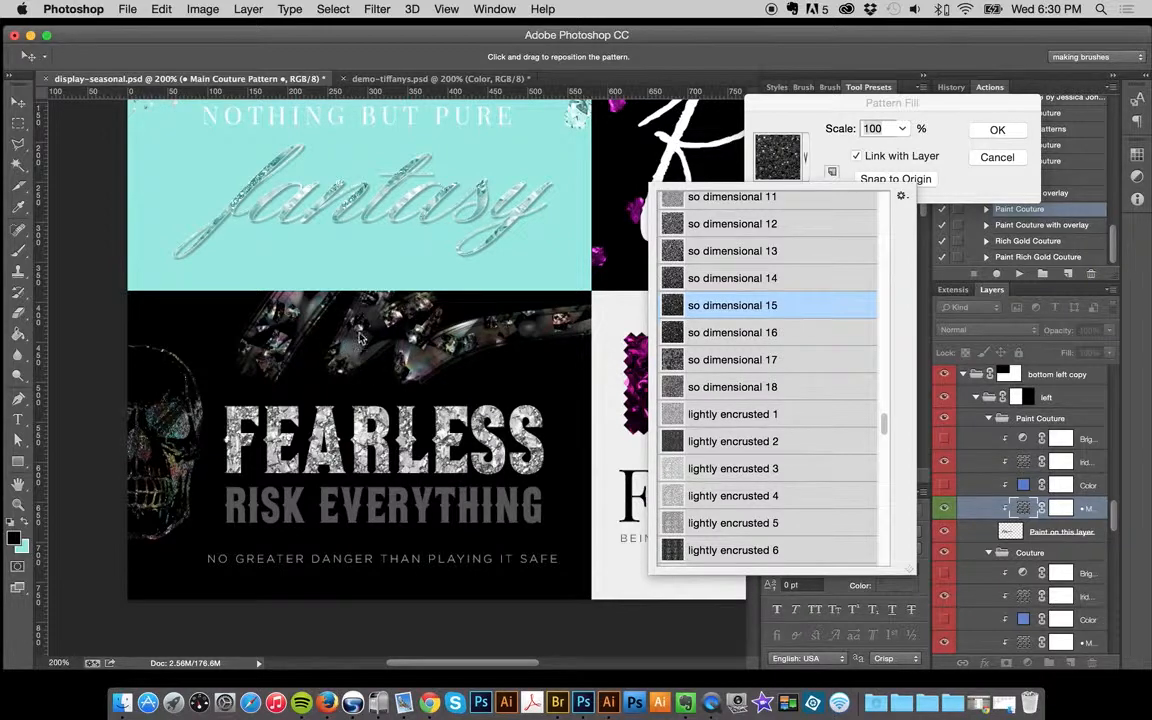
pyautogui.click(721, 337)
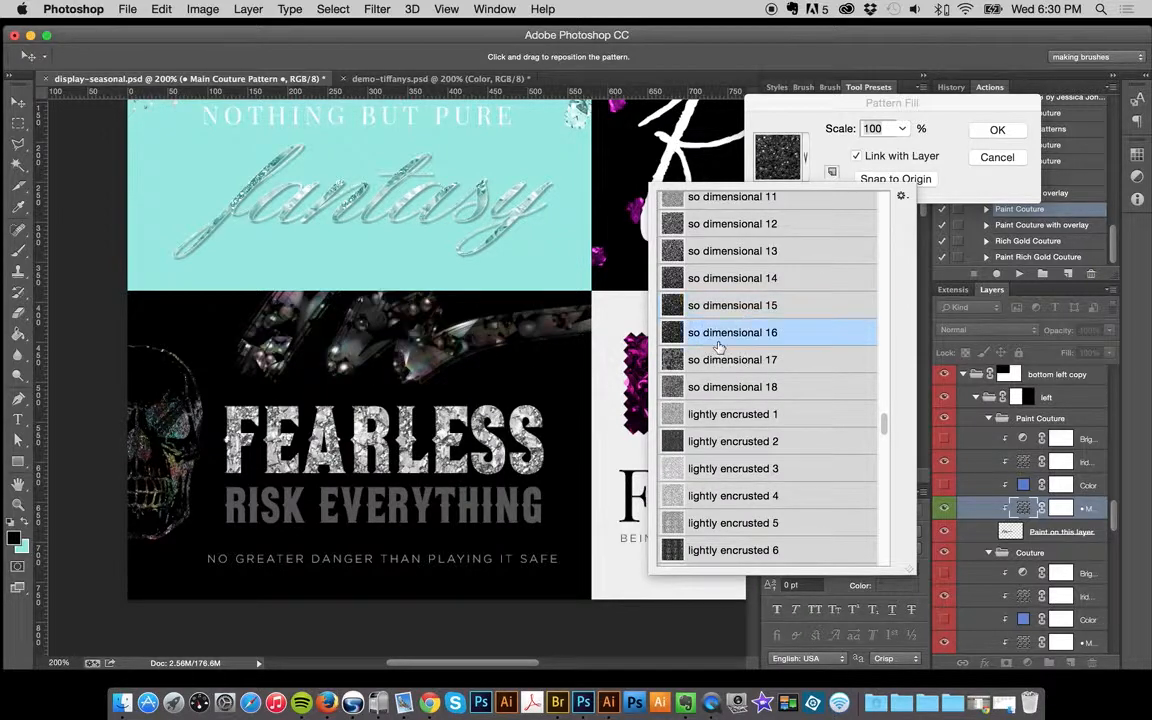
pyautogui.click(776, 362)
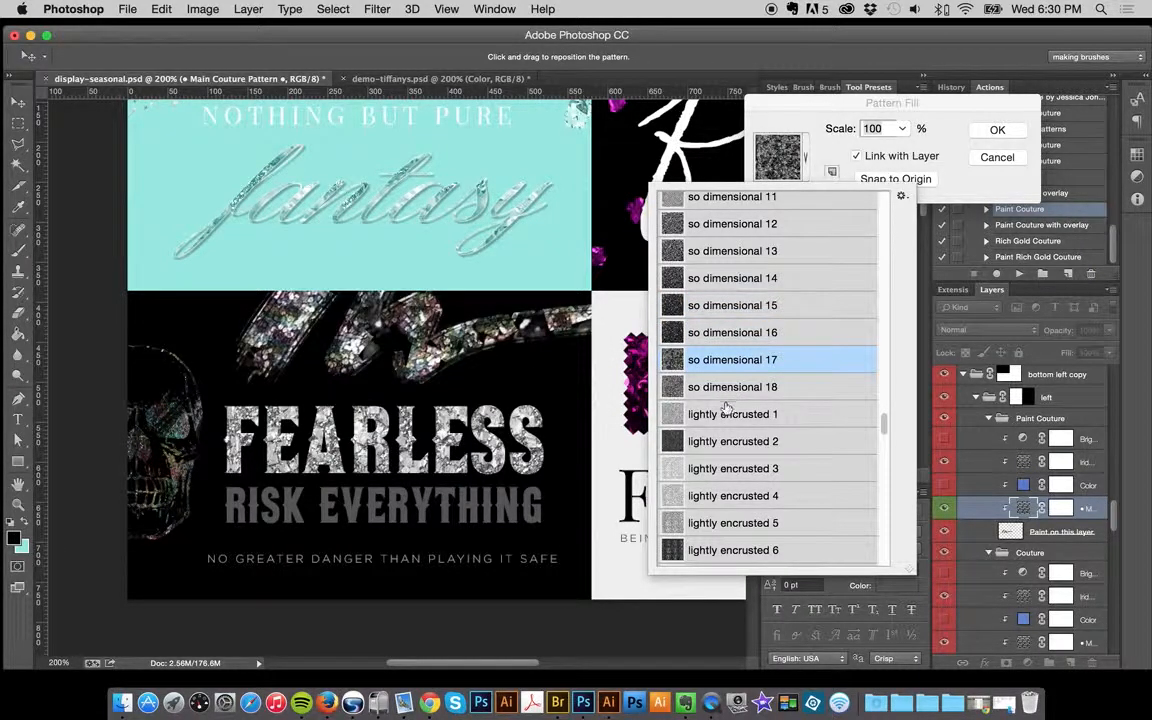
pyautogui.click(680, 251)
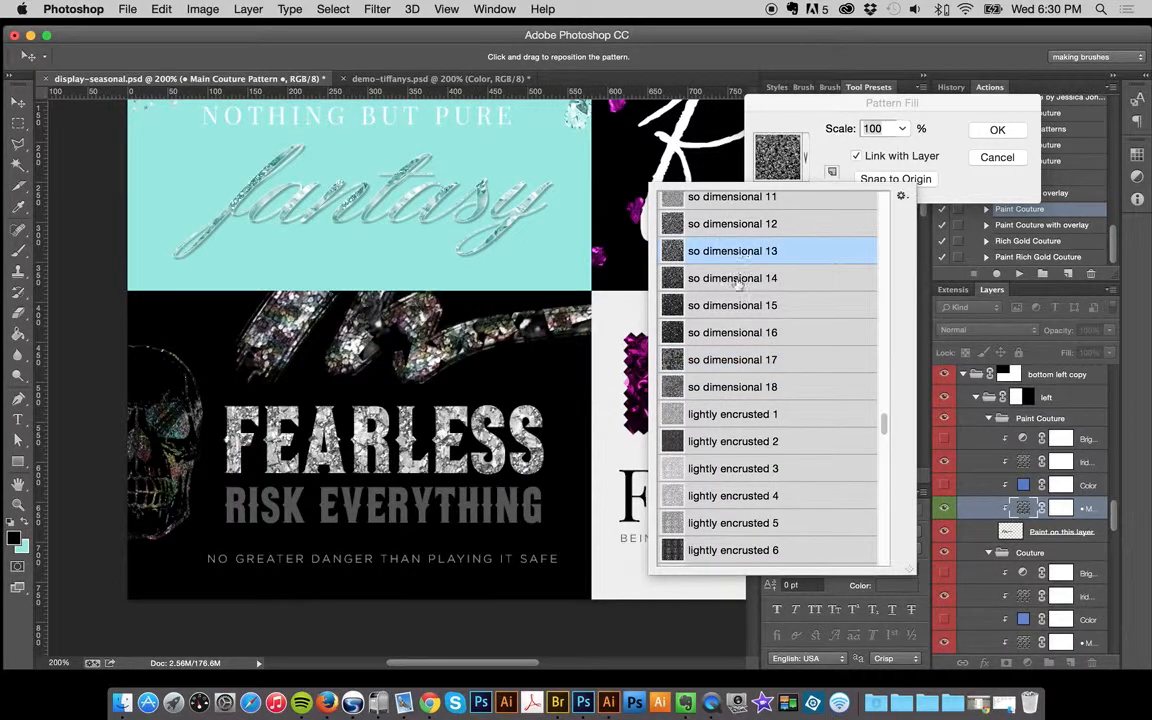
pyautogui.click(996, 128)
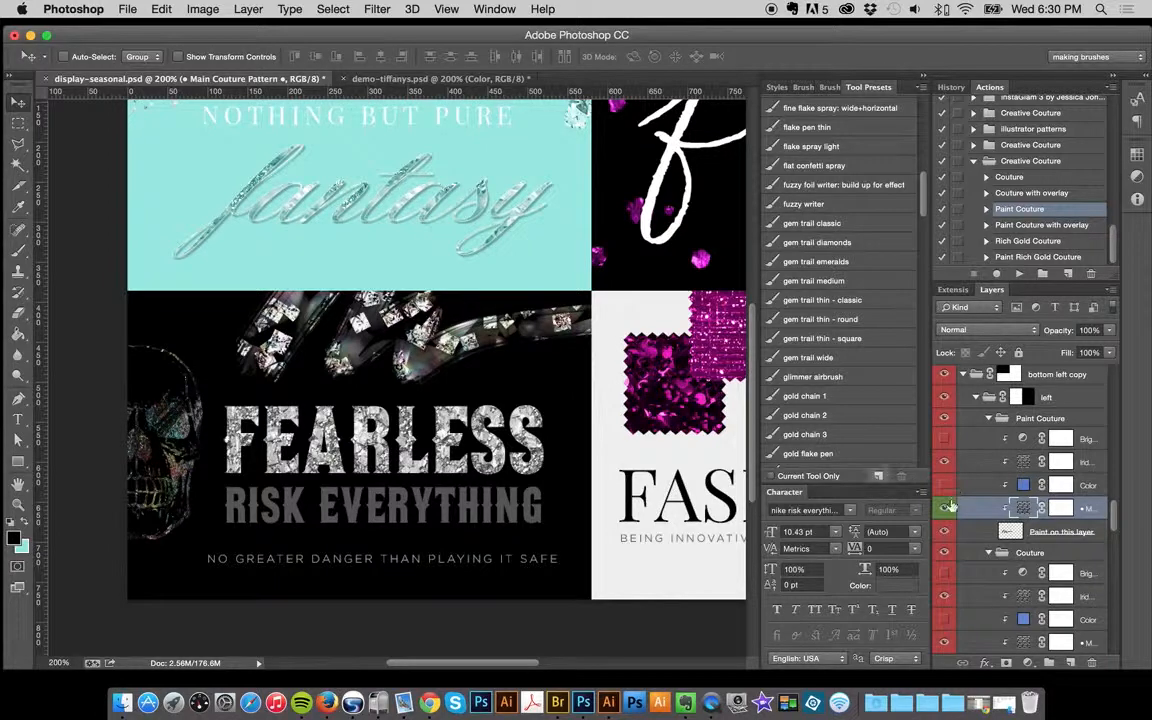
# - Compare the FEARLESS brush stroke with and without its Main Couture Pattern and Iridescent Option layers
pyautogui.click(944, 509)
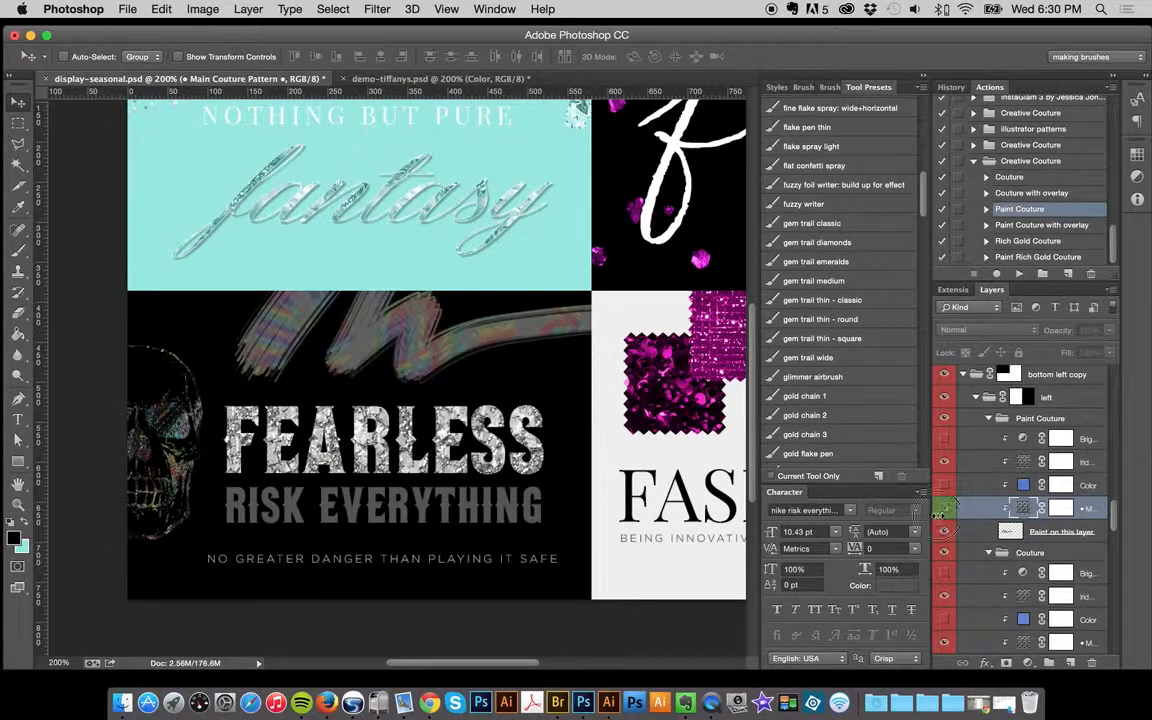
pyautogui.click(944, 509)
pyautogui.click(948, 463)
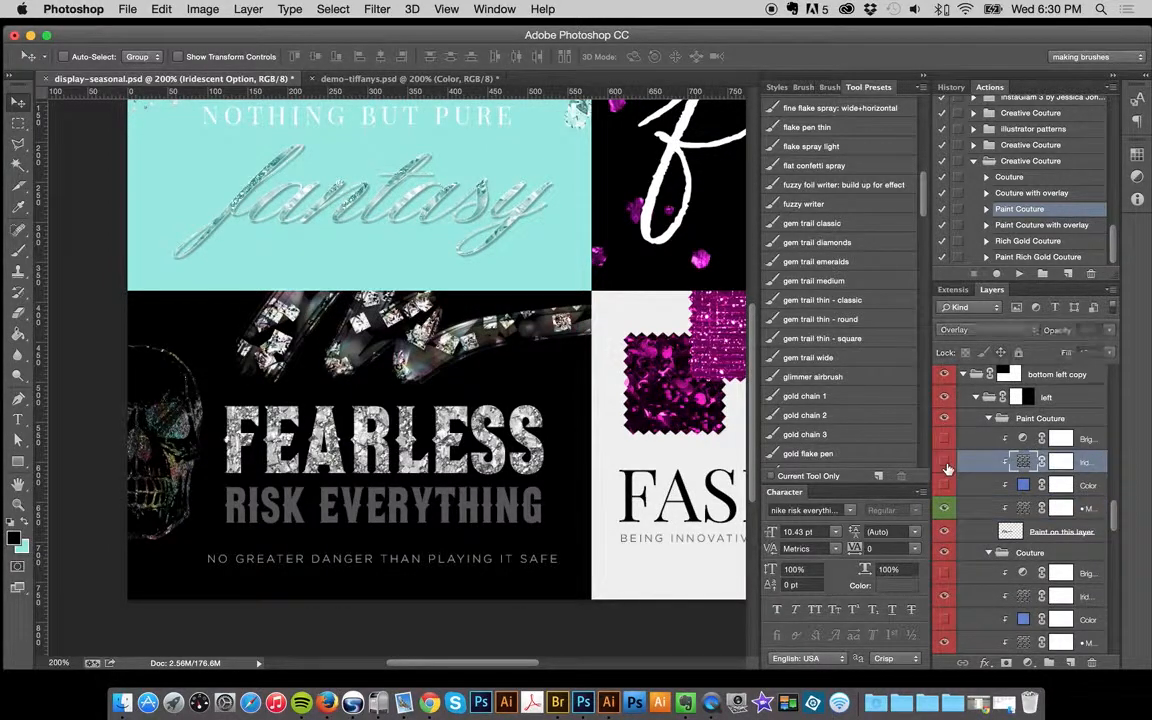
pyautogui.click(945, 462)
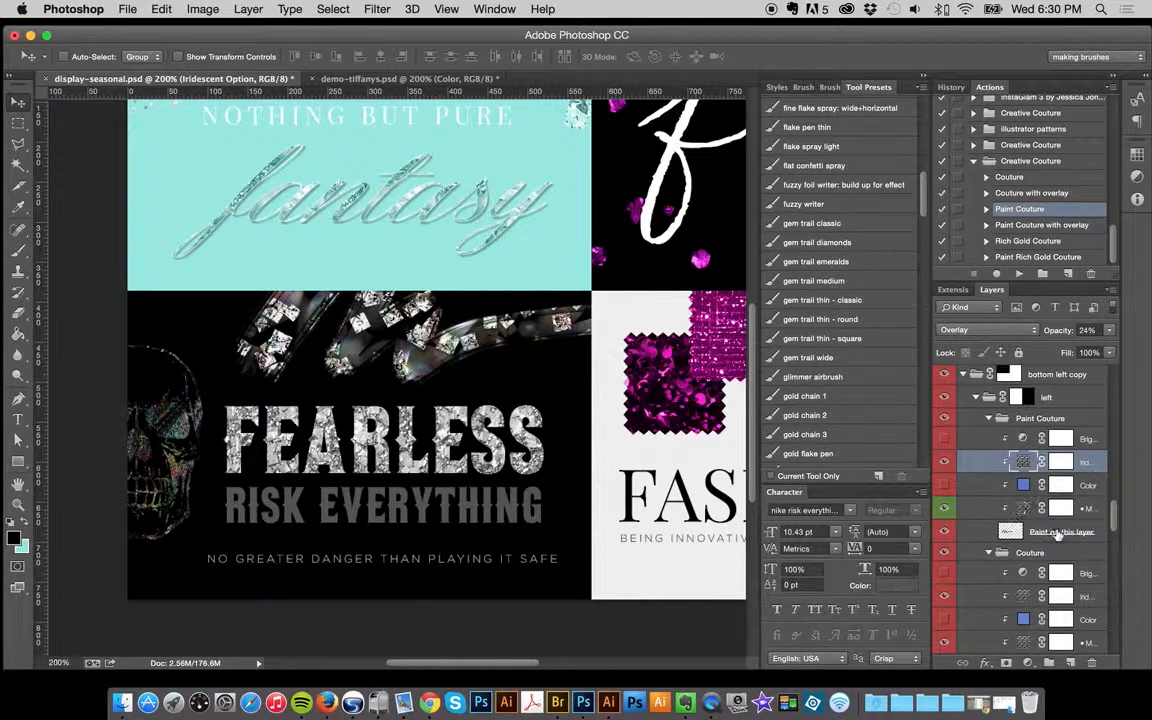
# - Clear the existing brush stroke above FEARLESS from the "Paint on this layer" layer
pyautogui.click(1028, 533)
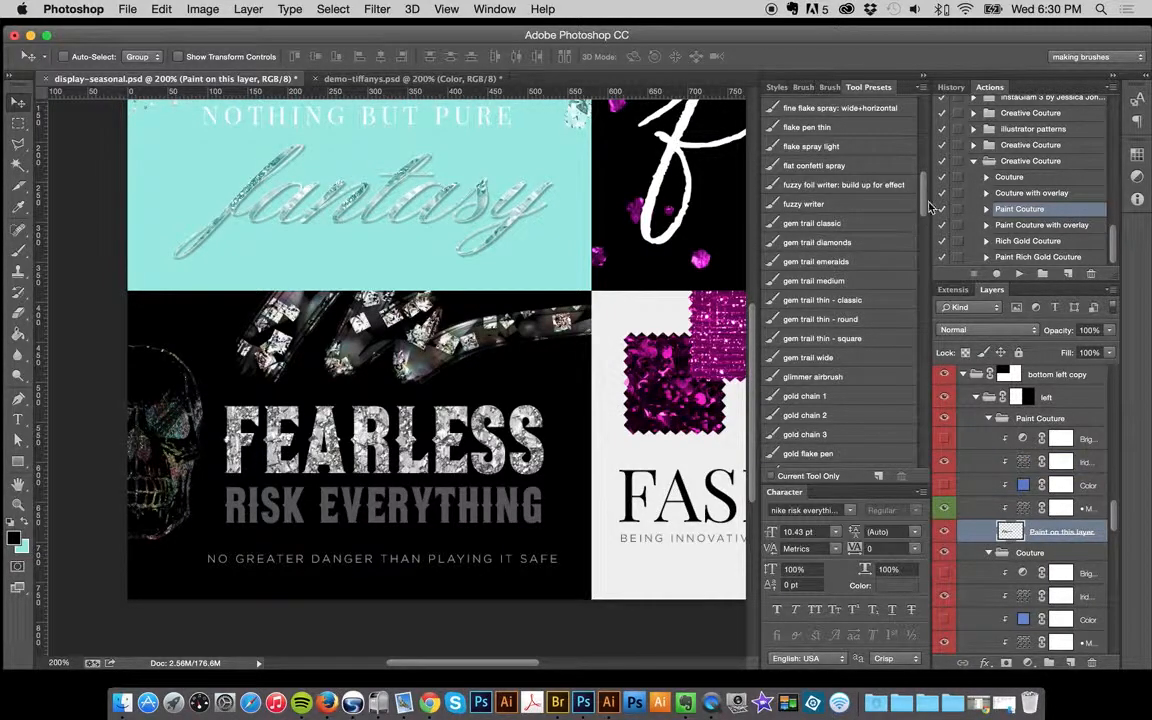
pyautogui.scroll(10, 930, 207)
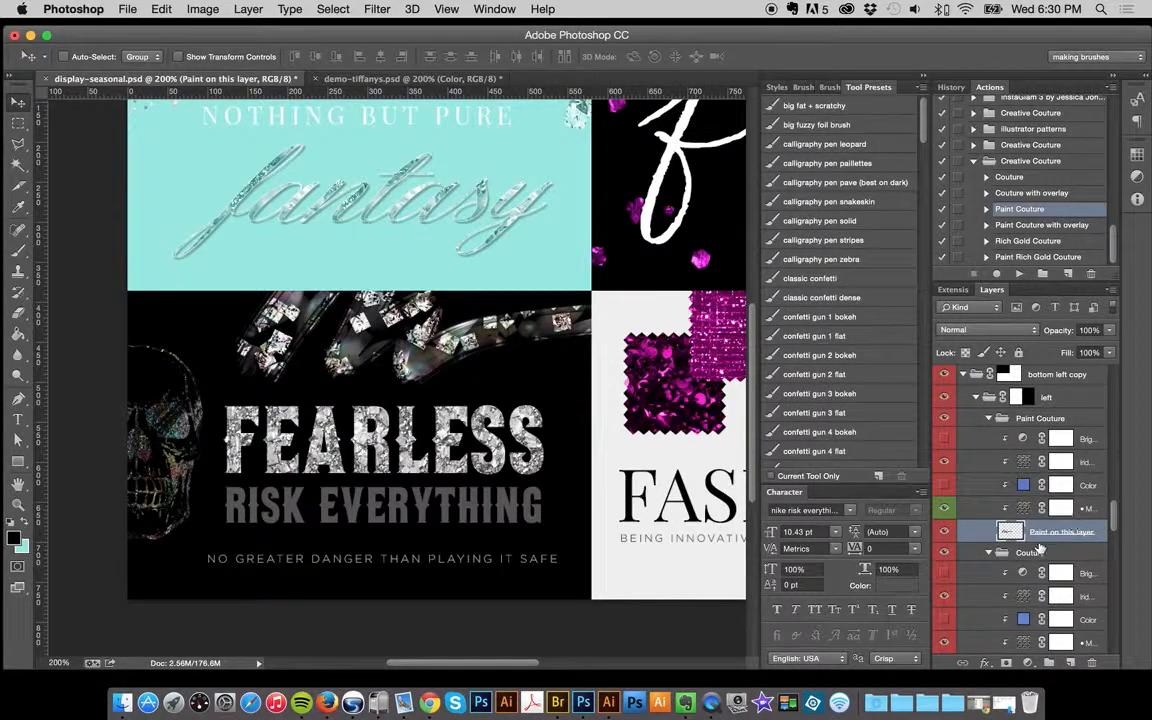
pyautogui.press('super+z')
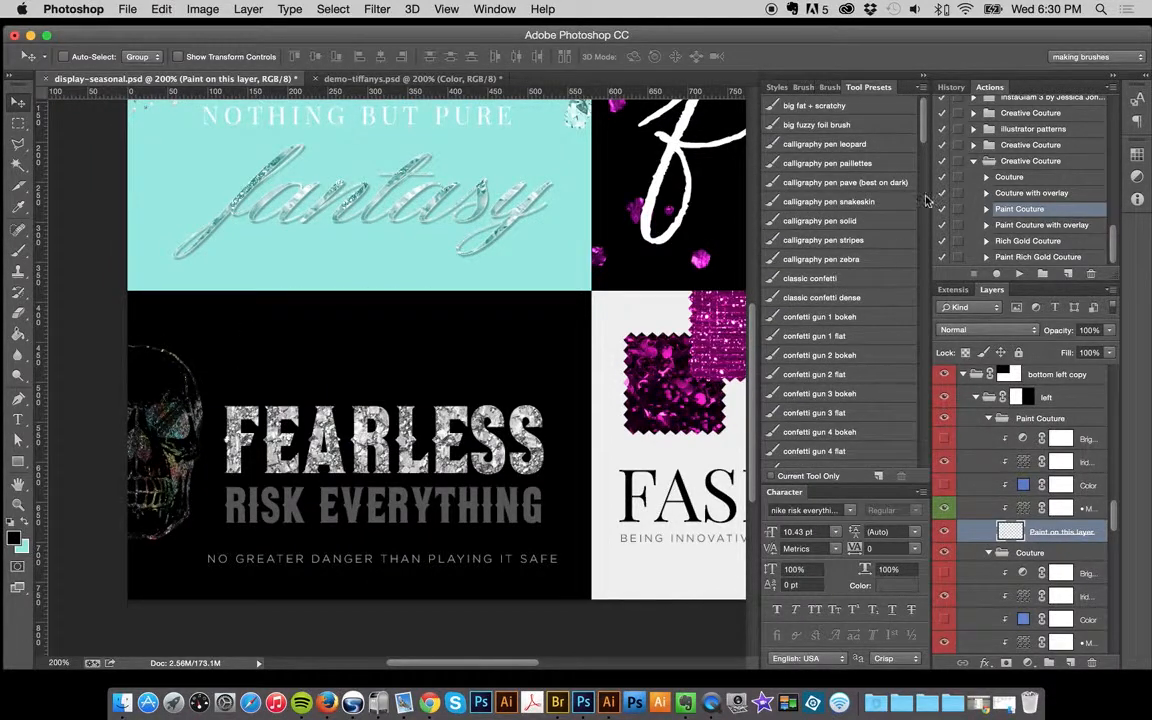
# - Paint a trial stroke above FEARLESS with the "big fat + scratchy" brush, reduced to size 40
pyautogui.click(832, 105)
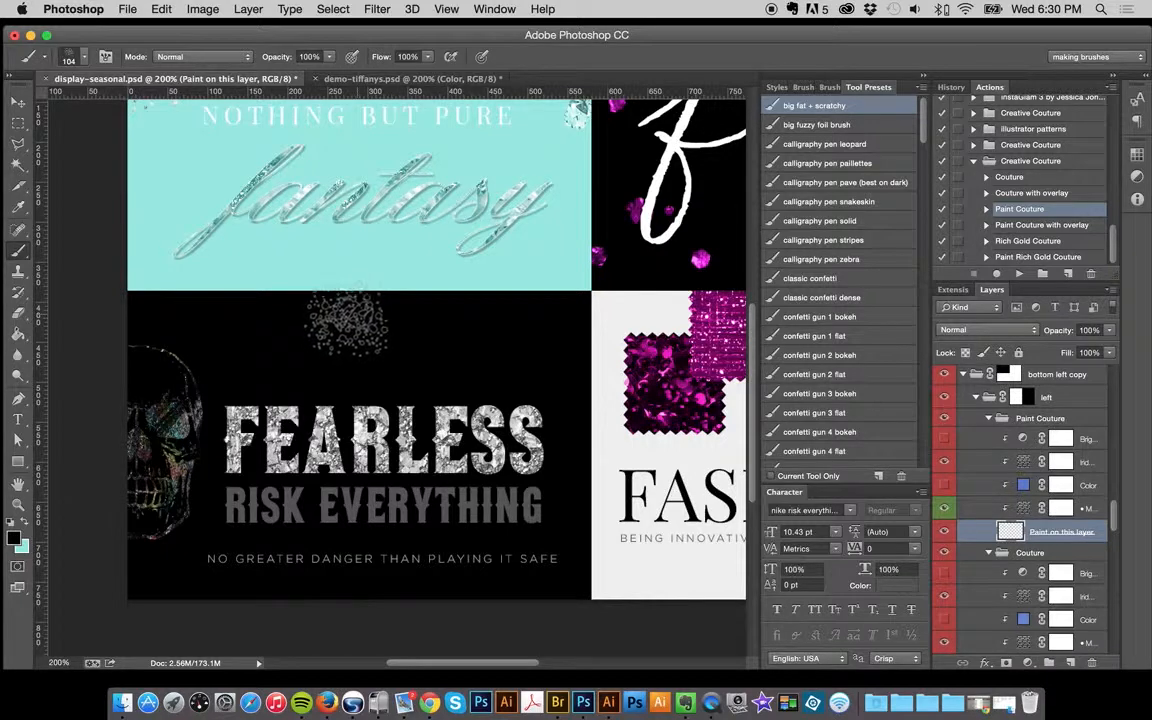
pyautogui.press('[')
pyautogui.press('[')
pyautogui.press('[')
pyautogui.press('[')
pyautogui.press('[')
pyautogui.press('[')
pyautogui.press('[')
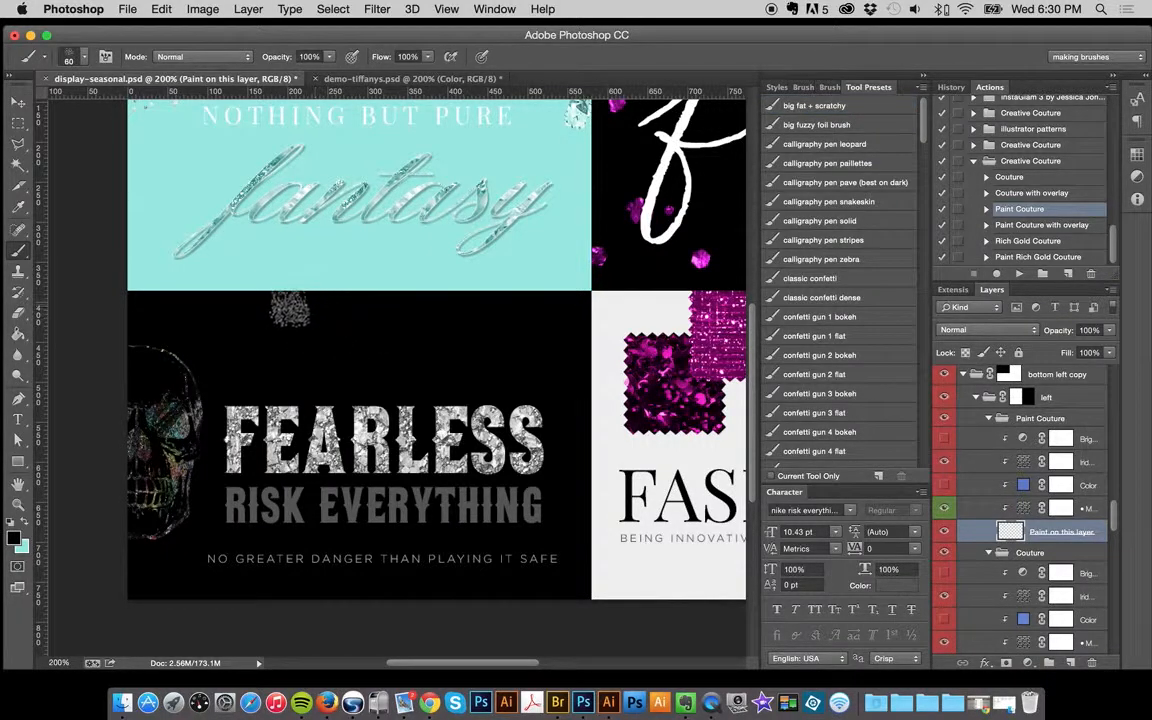
pyautogui.moveTo(235, 315)
pyautogui.mouseDown()
pyautogui.moveTo(320, 300)
pyautogui.moveTo(450, 315)
pyautogui.mouseUp()
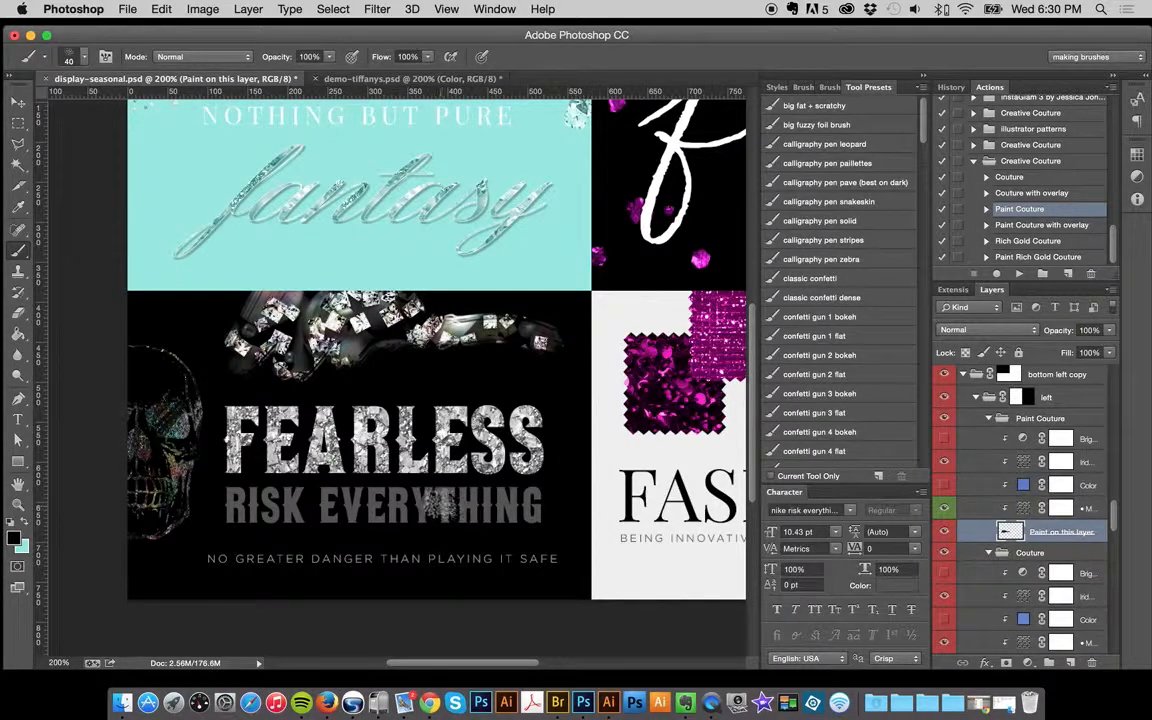
# - Clear the trial stroke and repaint it above FEARLESS, extending it to the panel's right edge
pyautogui.press('super+a')
pyautogui.press('super+x')
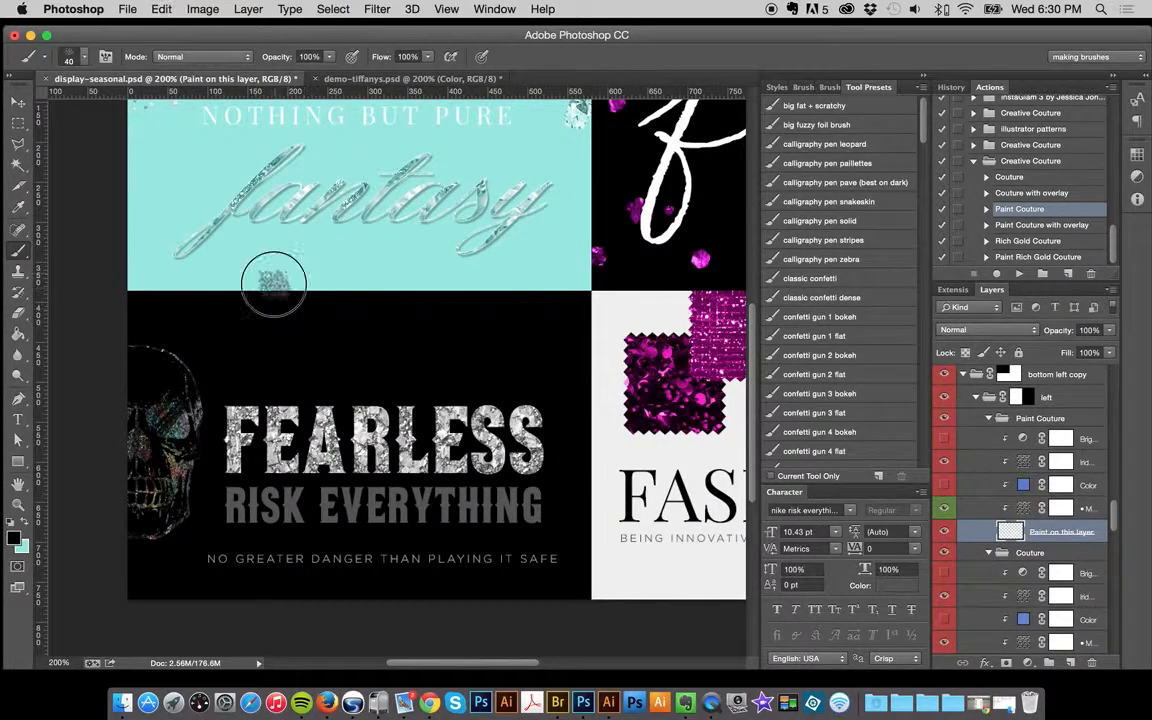
pyautogui.moveTo(270, 278)
pyautogui.mouseDown()
pyautogui.moveTo(305, 262)
pyautogui.moveTo(588, 340)
pyautogui.mouseUp()
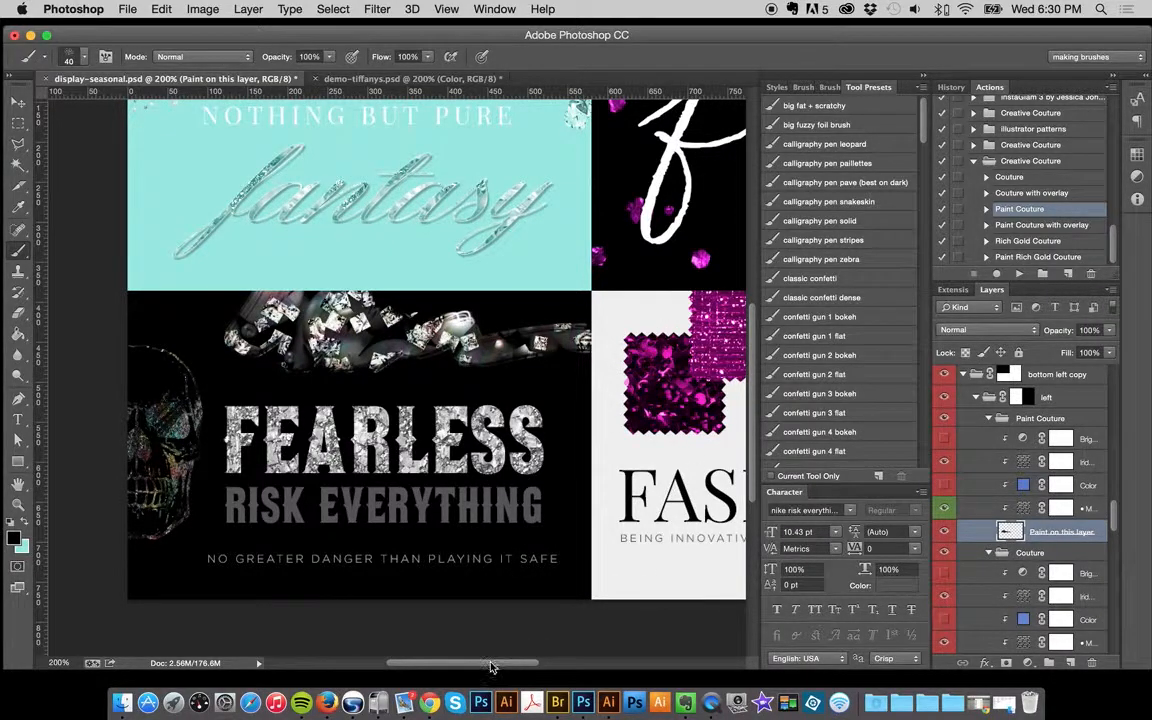
# - Locate the layers of the black "fun" design by selecting its "JUST HAVE SOME" text layer
pyautogui.moveTo(490, 667)
pyautogui.mouseDown()
pyautogui.moveTo(506, 663)
pyautogui.moveTo(495, 664)
pyautogui.mouseUp()
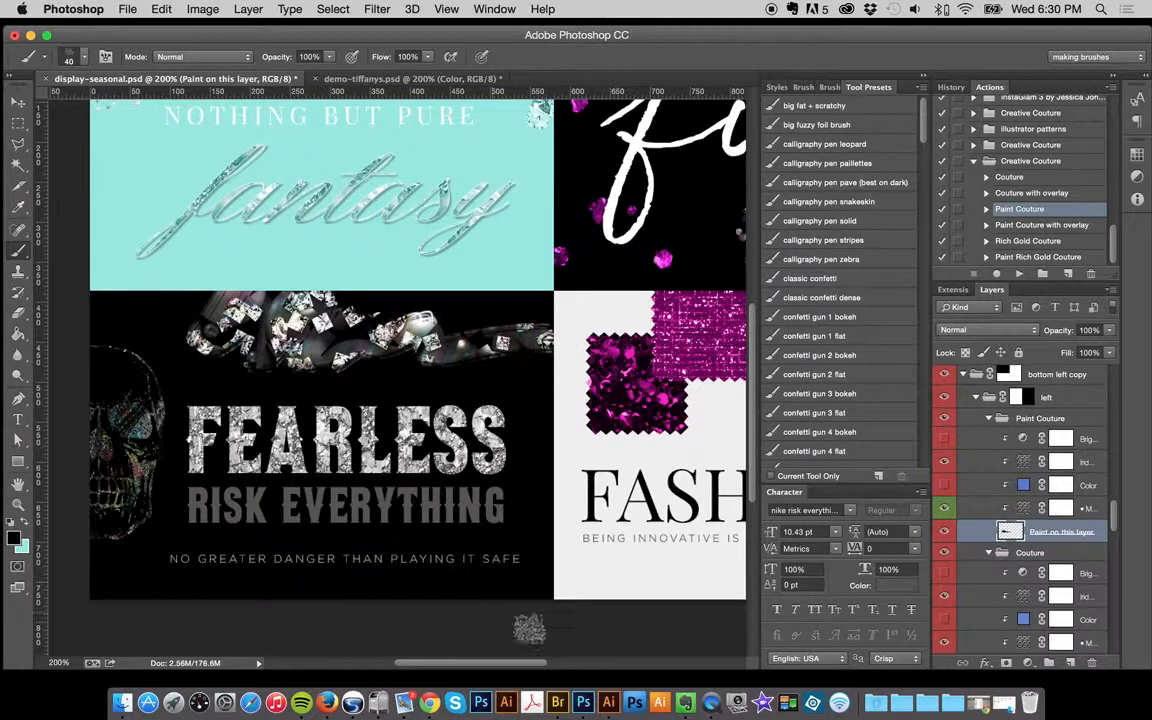
pyautogui.moveTo(476, 668); pyautogui.dragTo(556, 641)
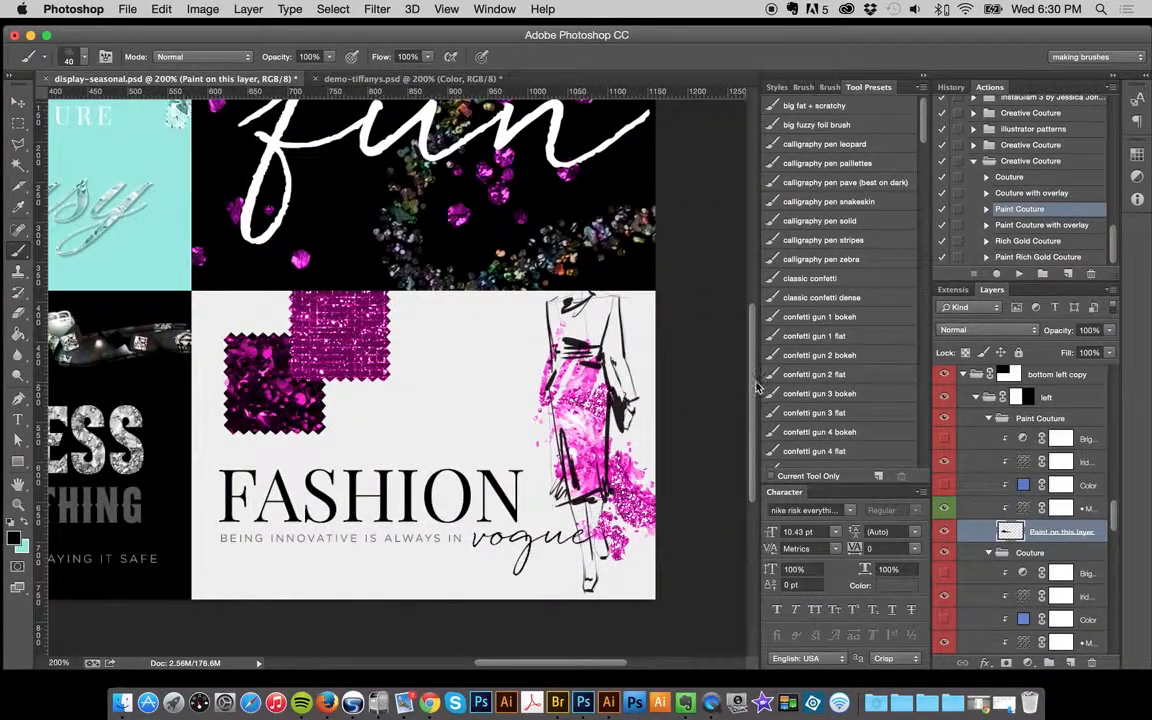
pyautogui.moveTo(750, 382); pyautogui.dragTo(755, 320)
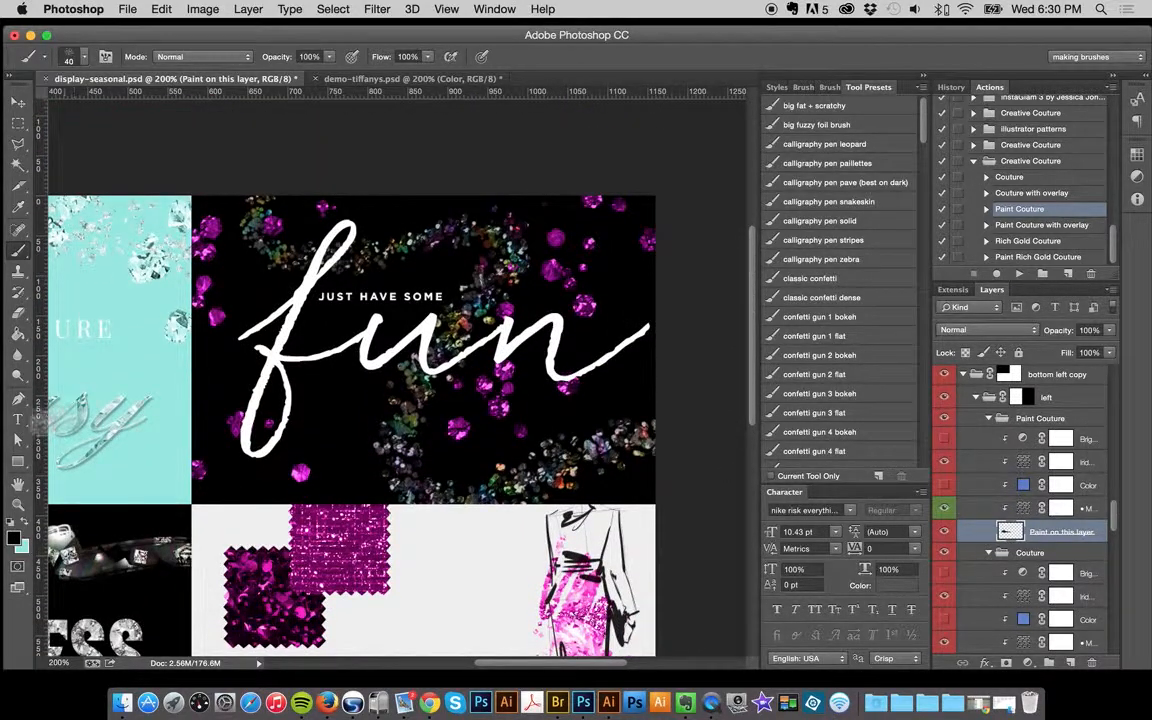
pyautogui.click(17, 418)
pyautogui.moveTo(338, 298); pyautogui.dragTo(400, 299)
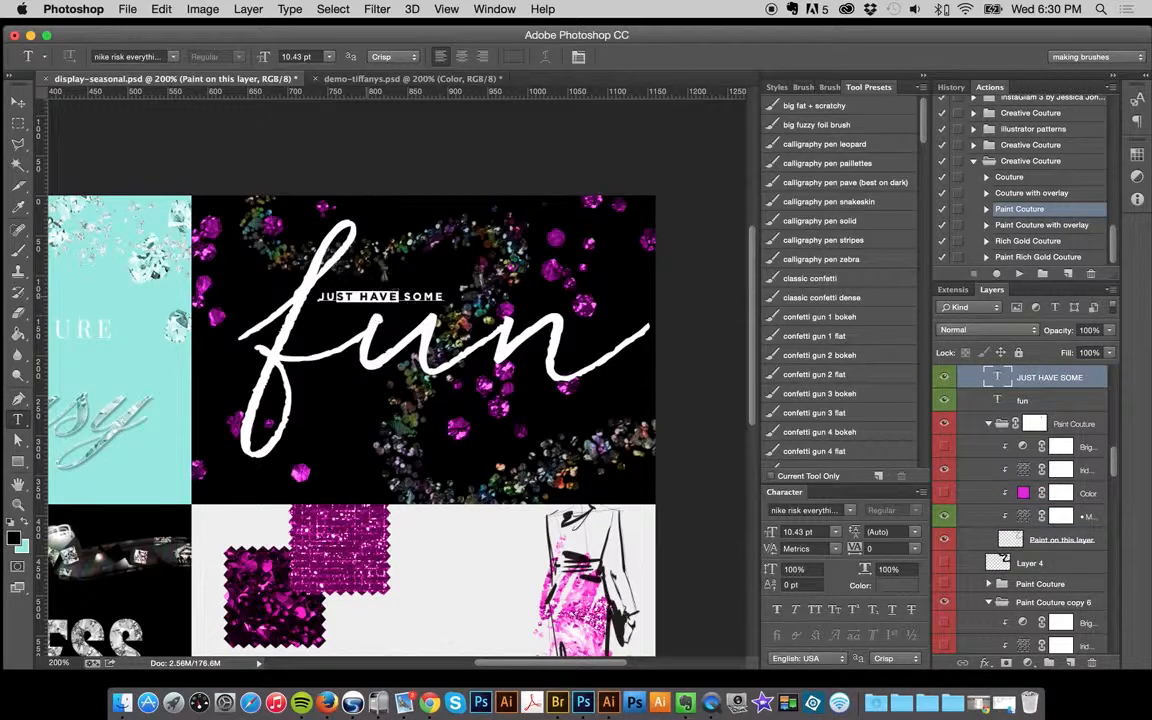
pyautogui.click(18, 102)
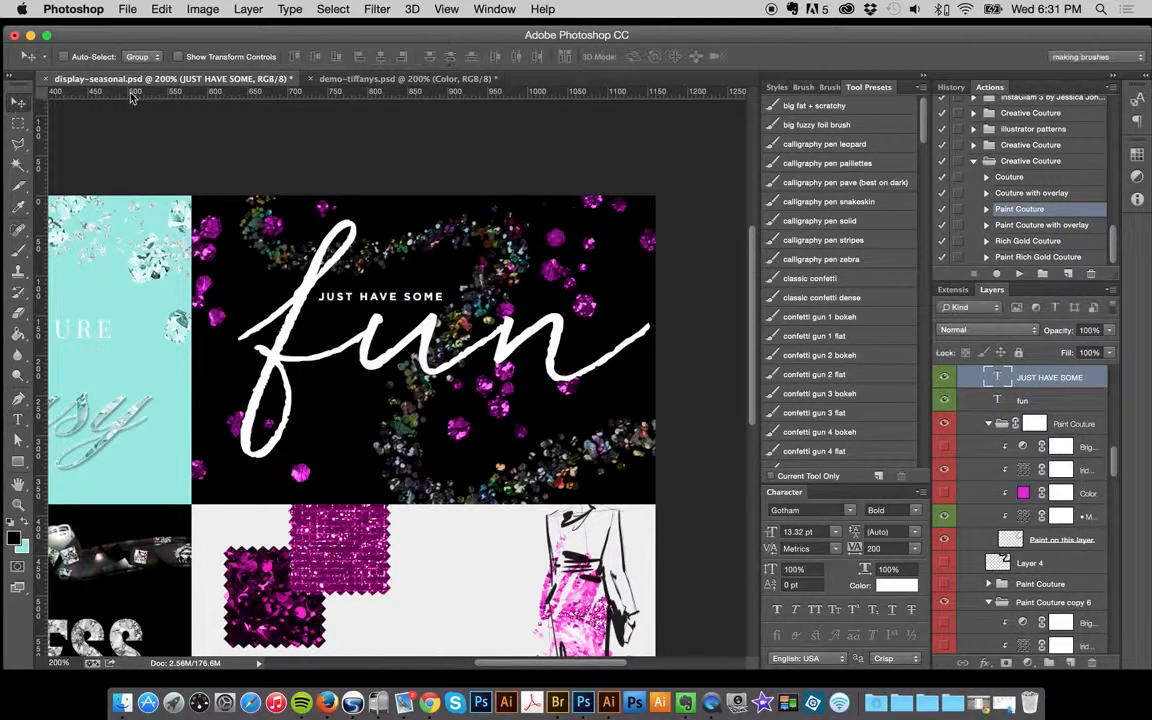
# - Toggle the Paint Couture group below the "fun" text layer to check which painted confetti it contains
pyautogui.scroll(5, 1116, 450)
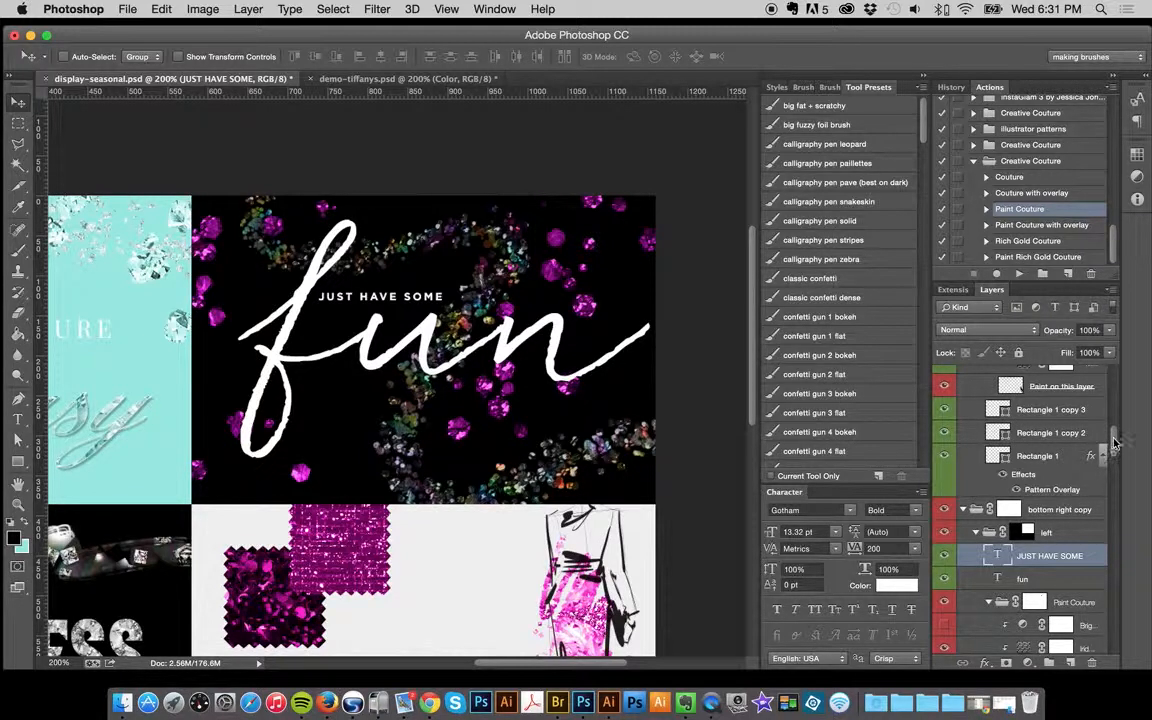
pyautogui.scroll(-5, 1115, 443)
pyautogui.click(962, 447)
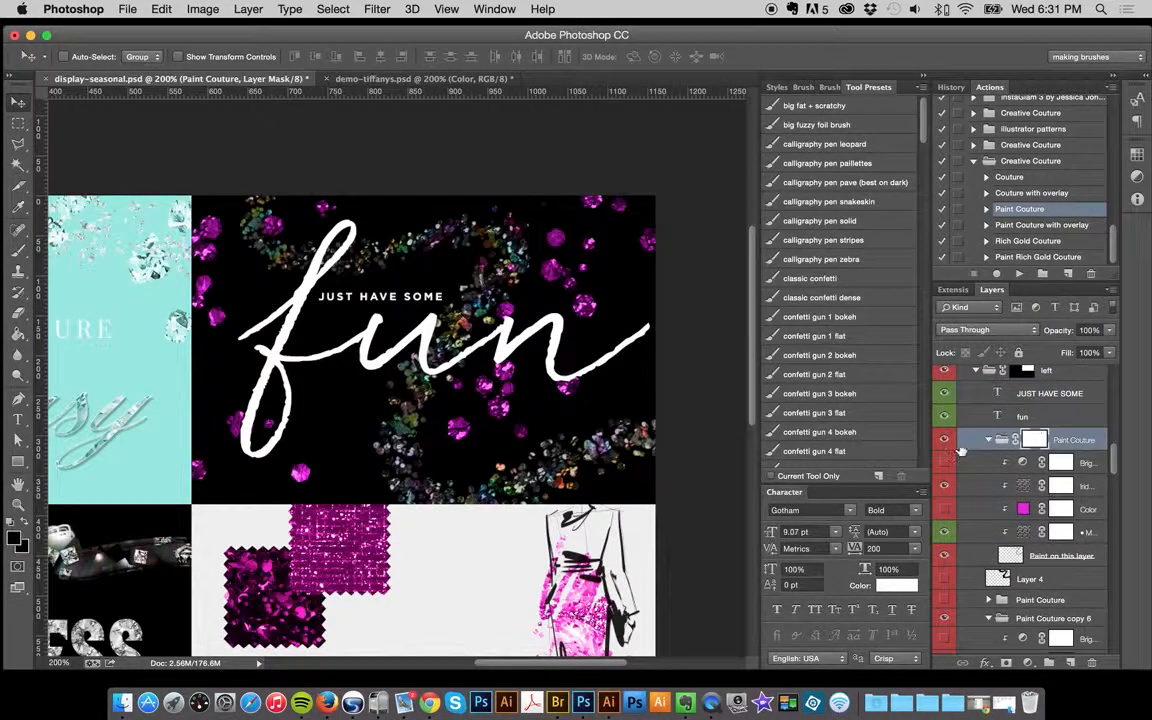
pyautogui.click(944, 439)
pyautogui.click(944, 439)
# - Erase the multicoloured confetti from the fun design's "Paint on this layer" layer and choose the "growing gold 2" brush preset
pyautogui.click(1008, 556)
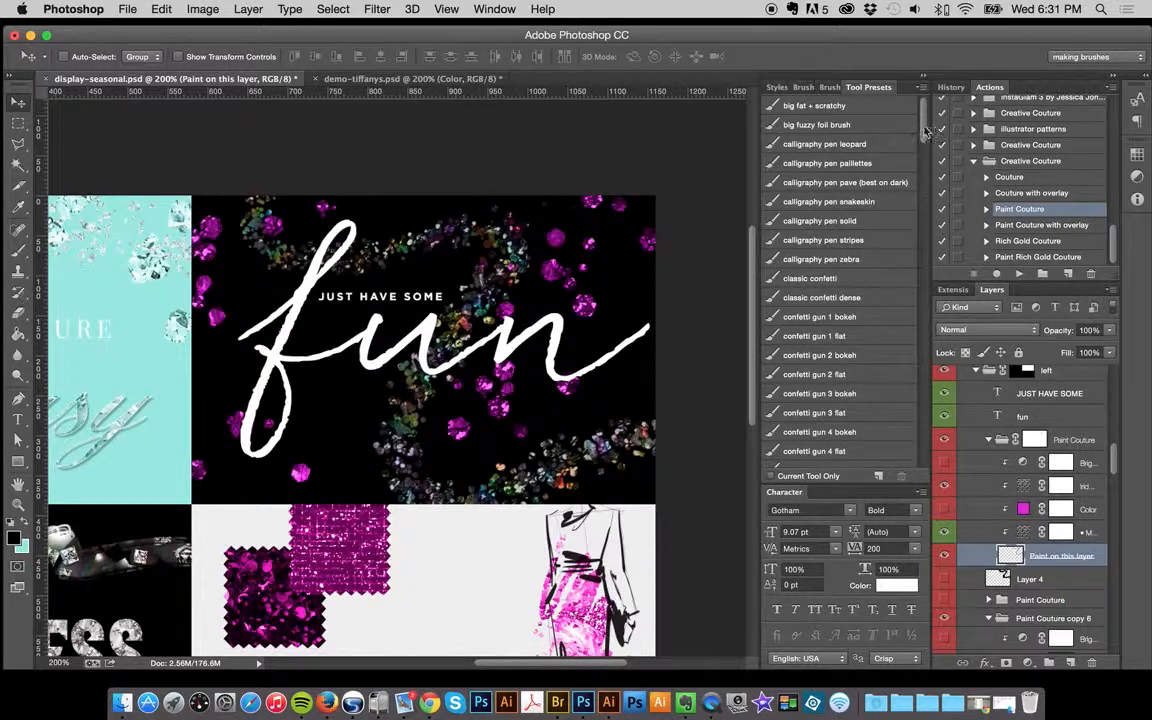
pyautogui.moveTo(926, 130); pyautogui.dragTo(907, 236)
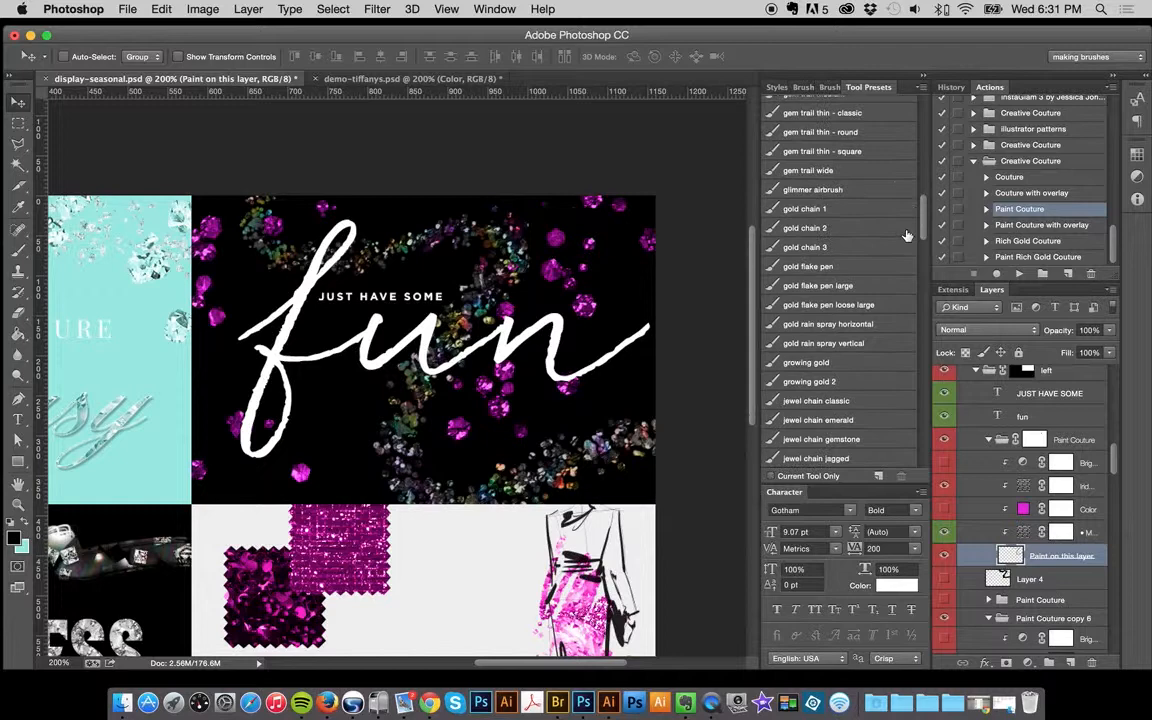
pyautogui.click(826, 382)
pyautogui.press('super+a')
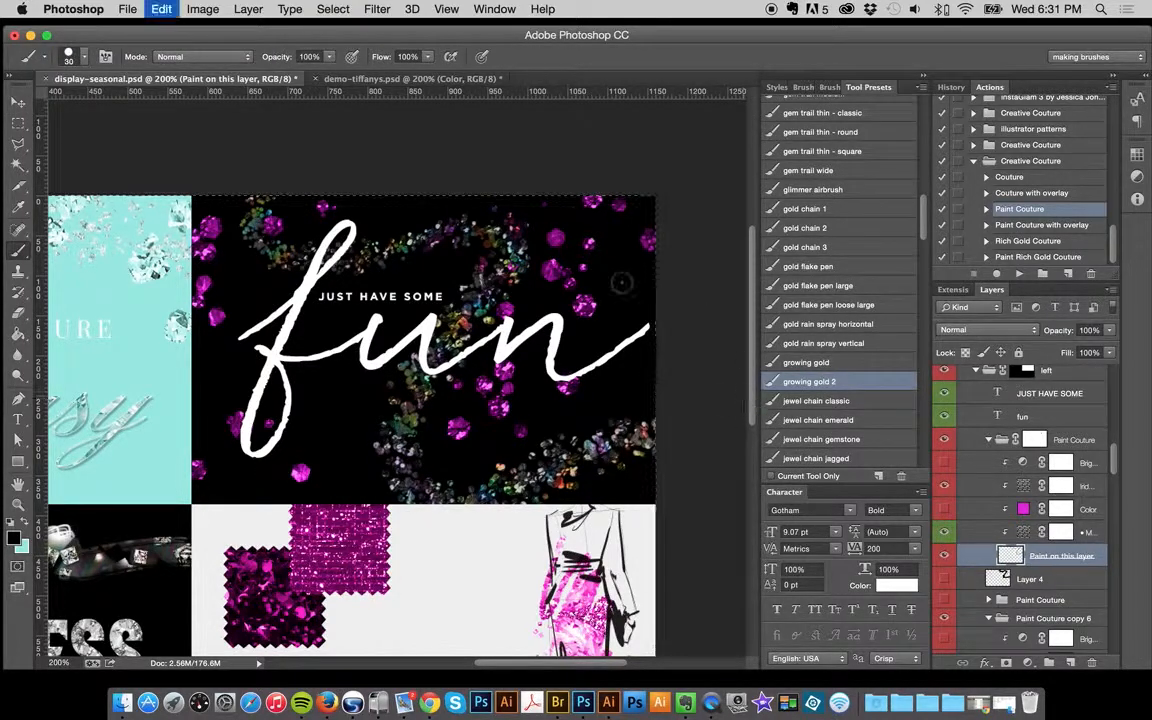
pyautogui.press('Delete')
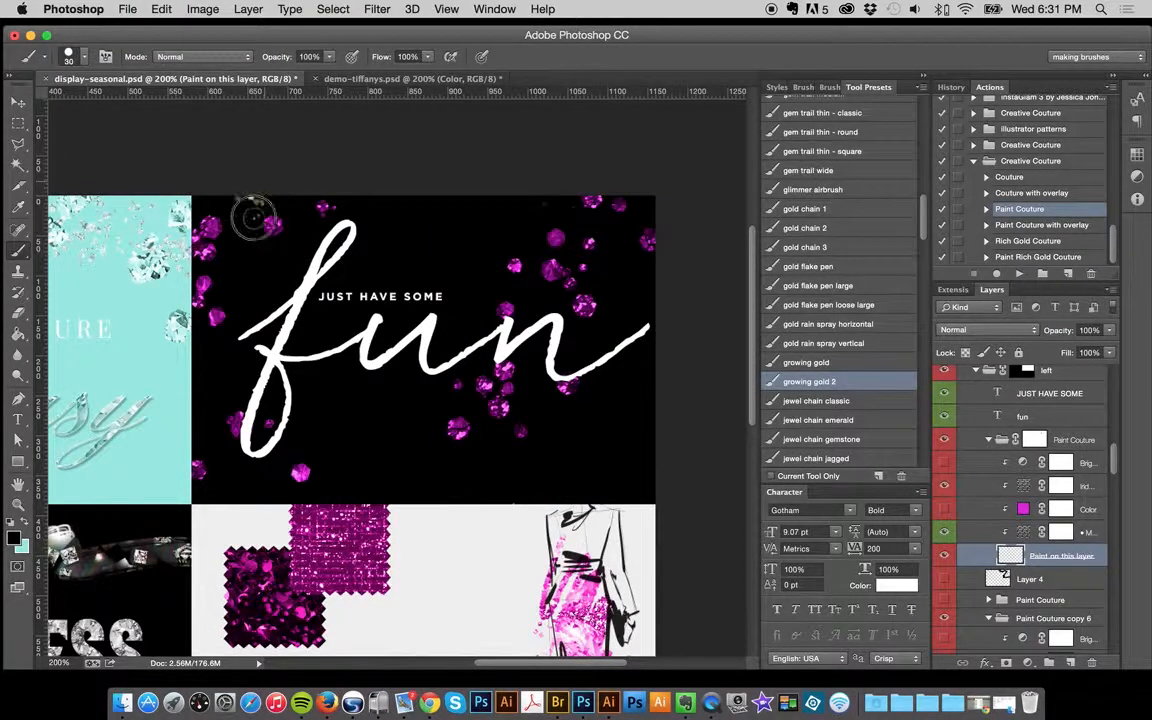
# - Try a short confetti stroke over the "f", undo it, and paint a sweeping trail from the black panel's upper-left to its lower-right corner
pyautogui.moveTo(255, 218)
pyautogui.mouseDown()
pyautogui.moveTo(267, 271)
pyautogui.moveTo(390, 225)
pyautogui.mouseUp()
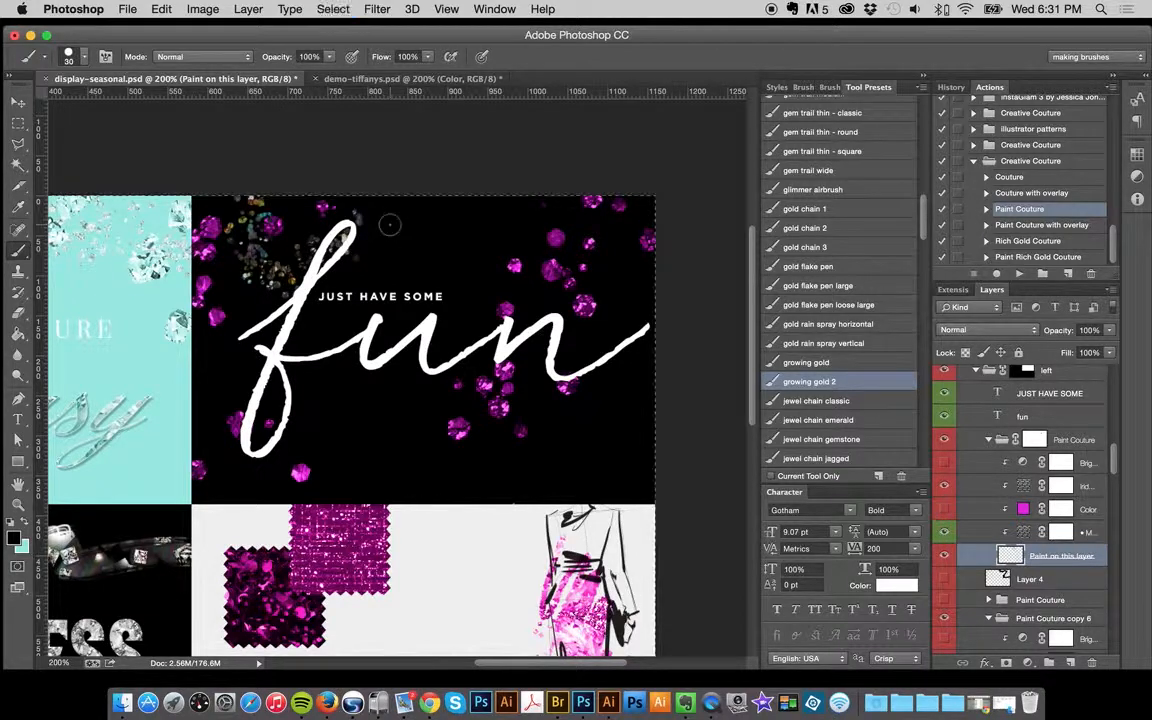
pyautogui.press('super+z')
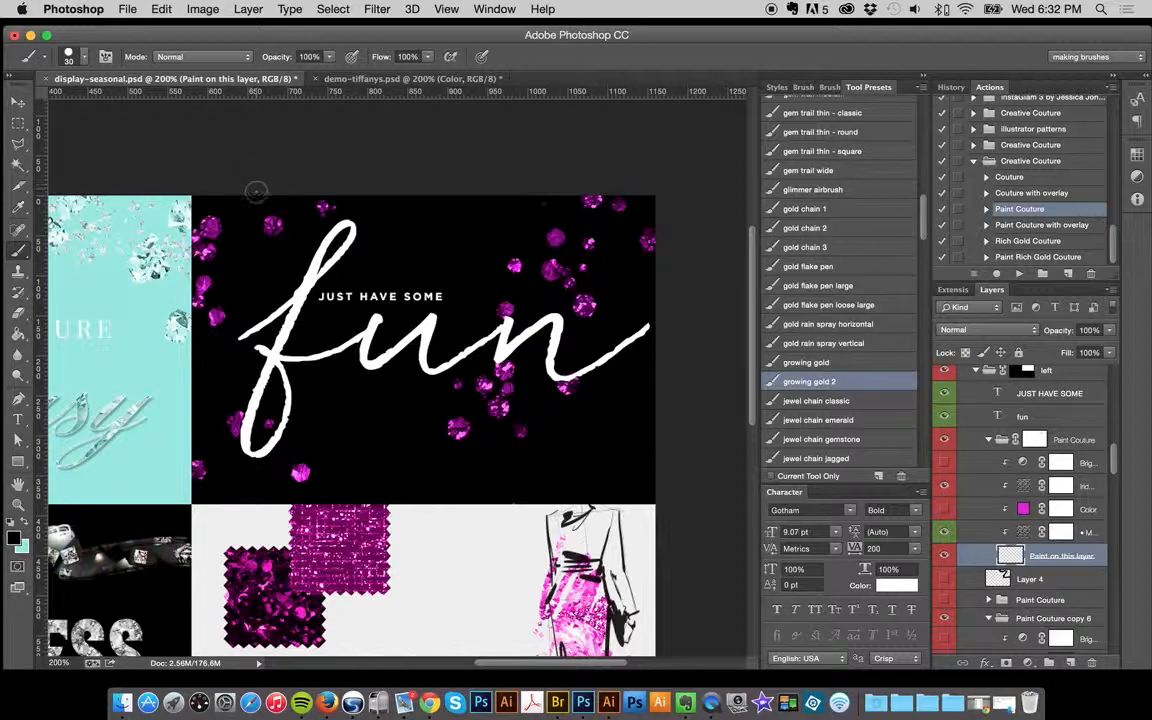
pyautogui.moveTo(245, 168)
pyautogui.mouseDown()
pyautogui.moveTo(247, 258)
pyautogui.moveTo(386, 226)
pyautogui.moveTo(362, 265)
pyautogui.moveTo(475, 405)
pyautogui.moveTo(646, 453)
pyautogui.moveTo(600, 460)
pyautogui.mouseUp()
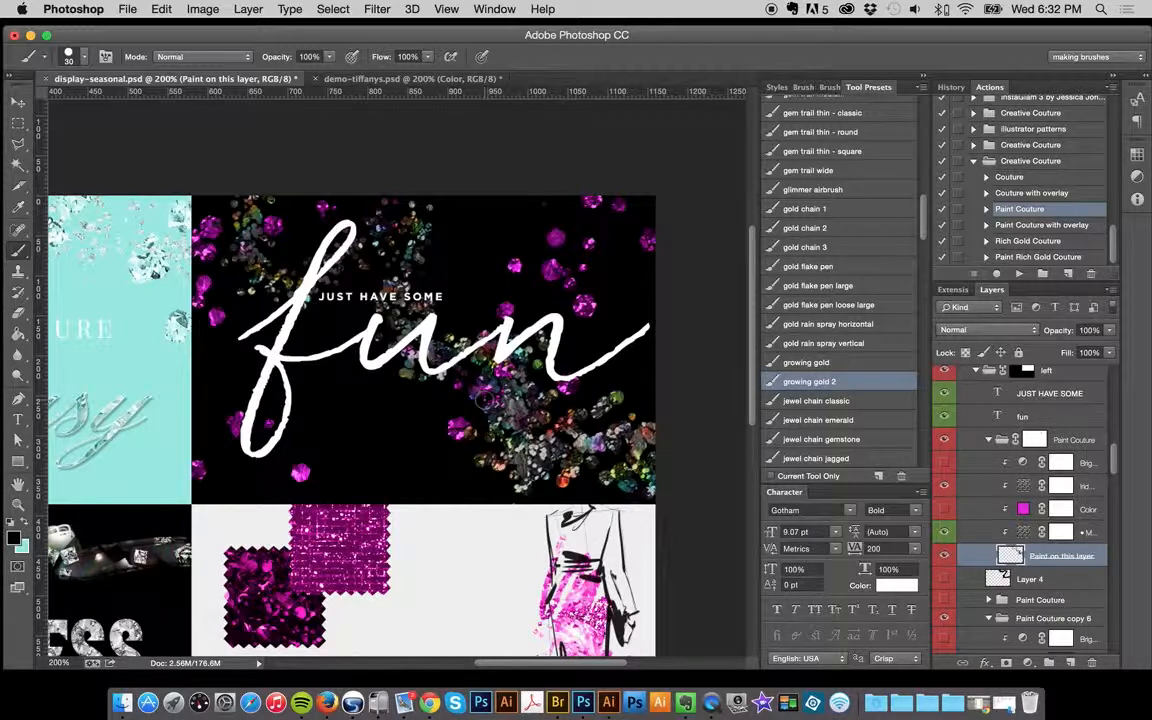
pyautogui.scroll(-5, 471, 442)
pyautogui.hscroll(-3, 471, 442)
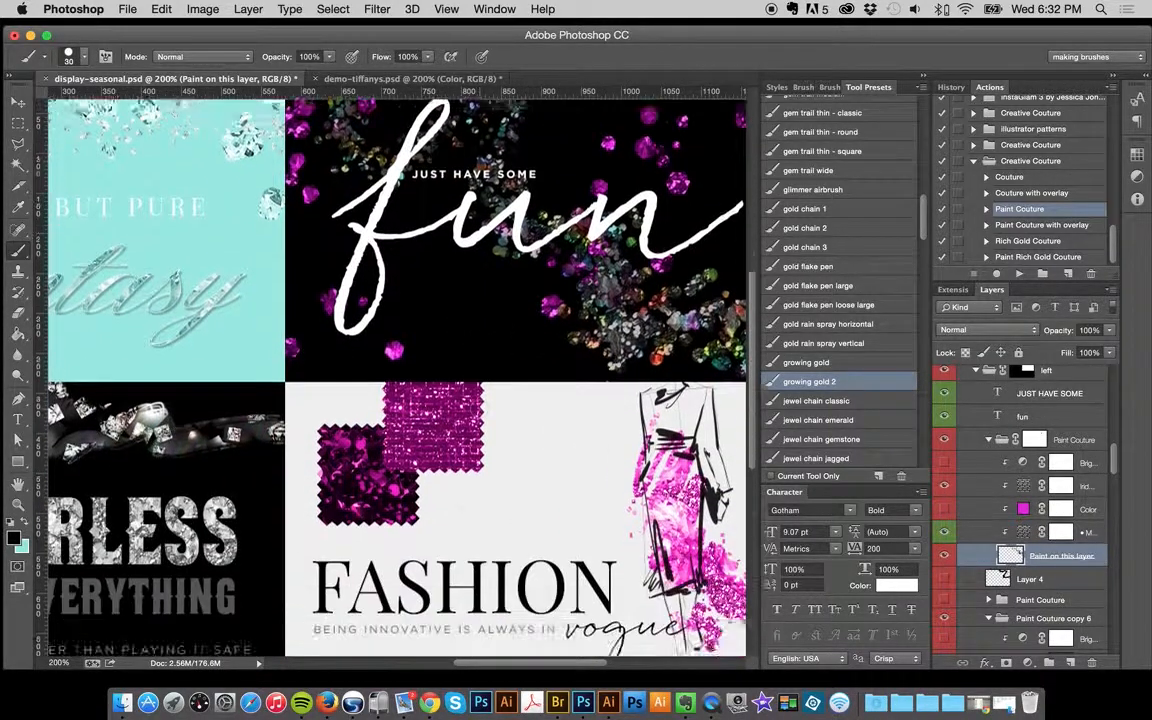
pyautogui.scroll(3, 480, 445)
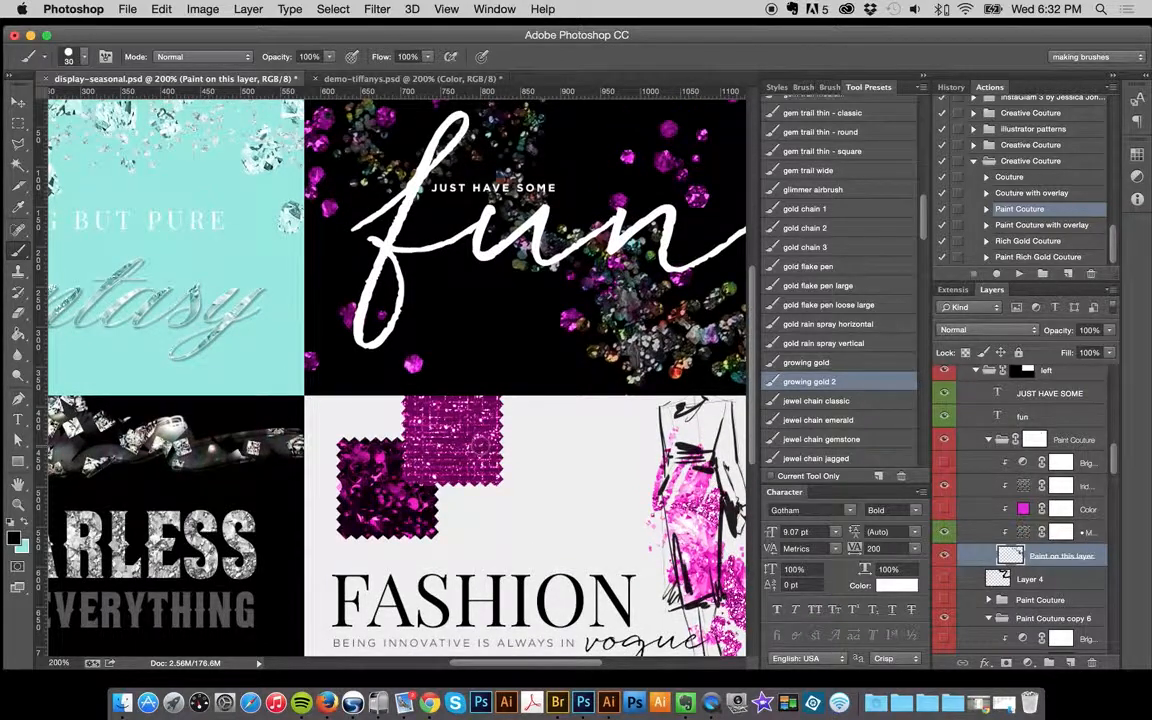